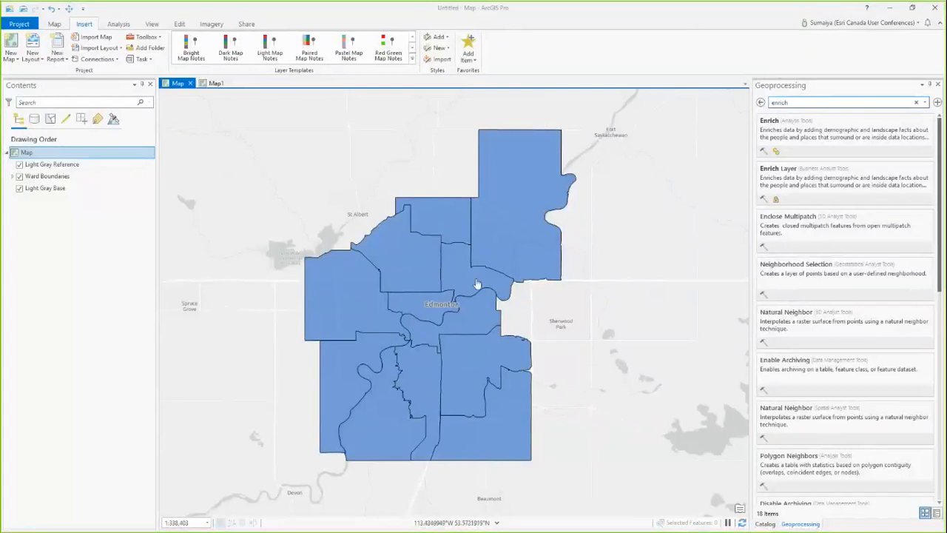
Step: Open the Enrich analysis tool and set its Business Analyst data source environment to Canada from the portal's North America folder
scroll(478, 283, "up", 2)
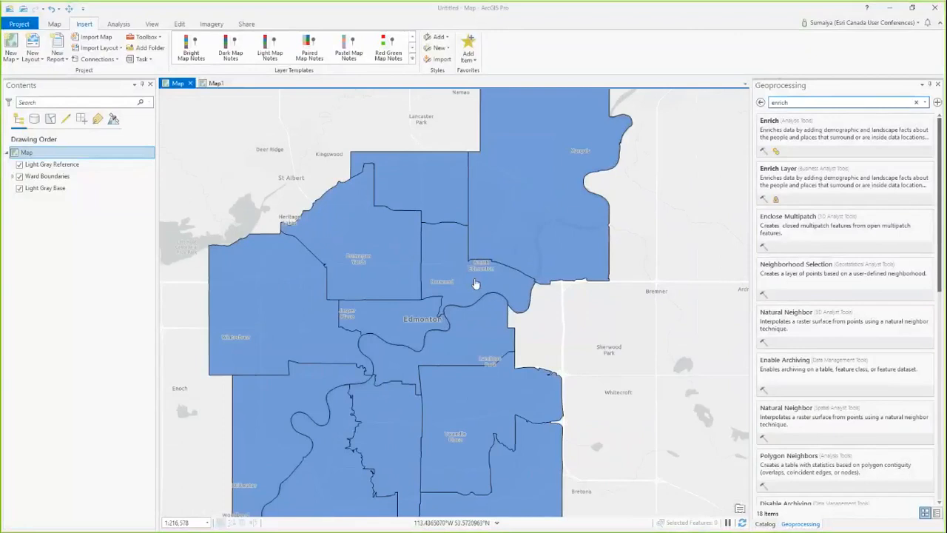
left_click(802, 137)
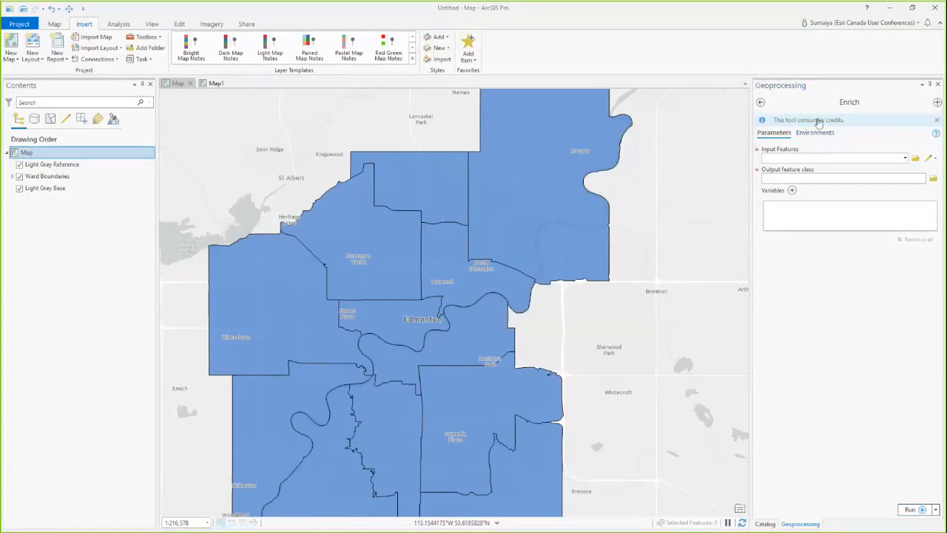
left_click(821, 122)
left_click(855, 37)
left_click(822, 137)
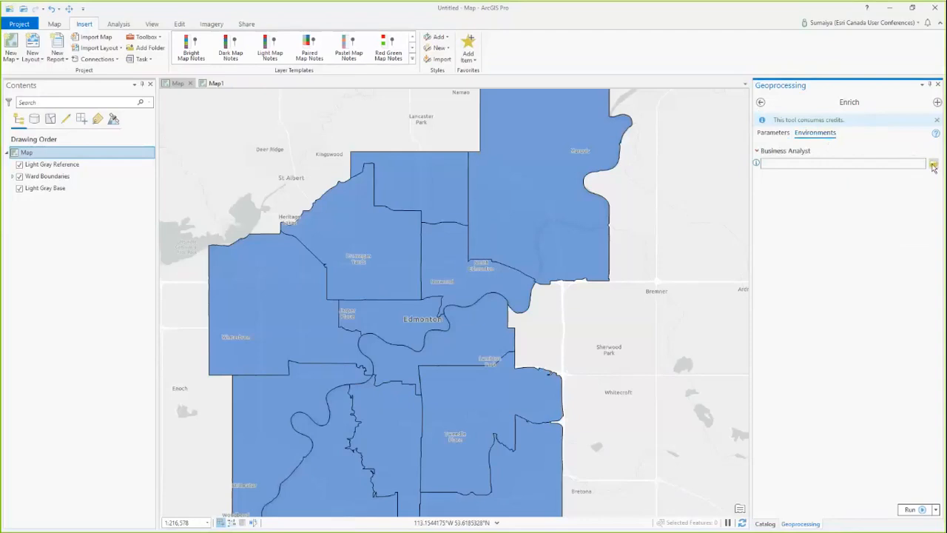
left_click(933, 165)
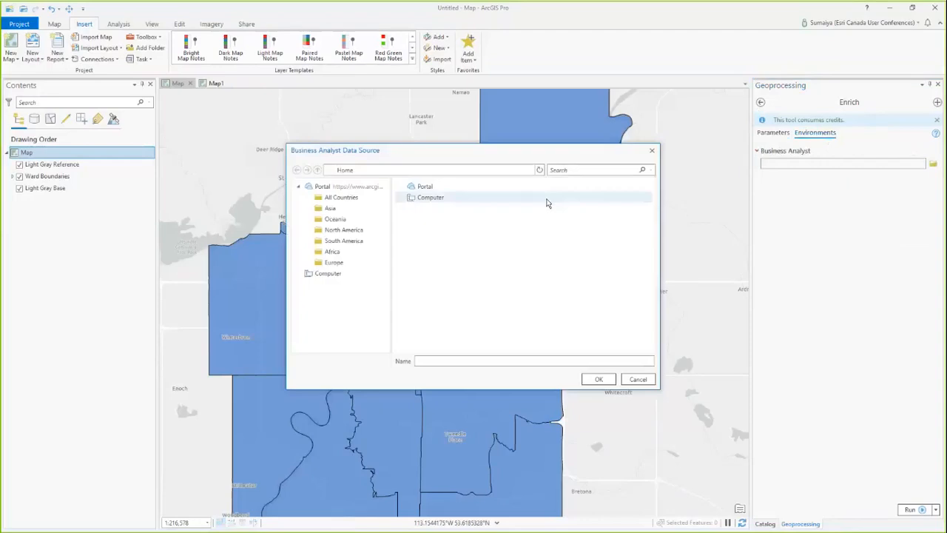
left_click(369, 232)
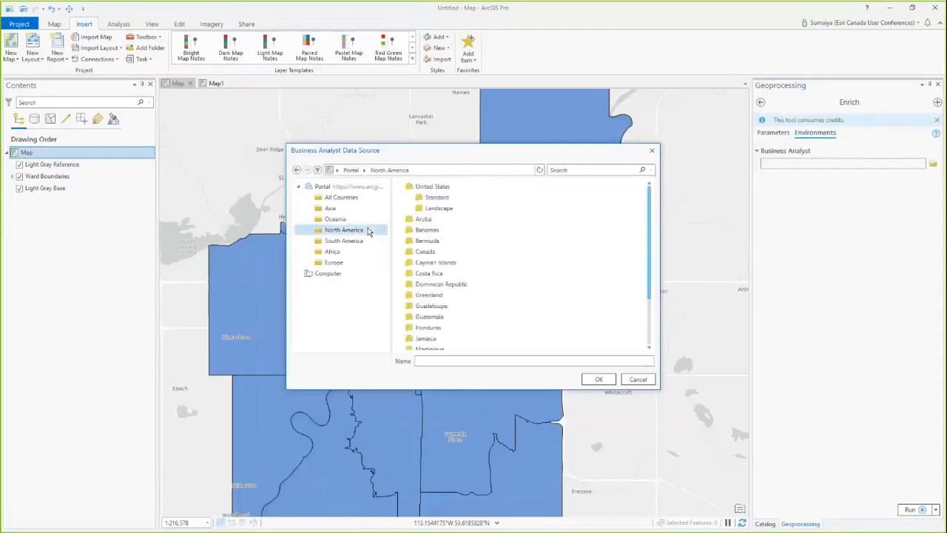
left_click(430, 252)
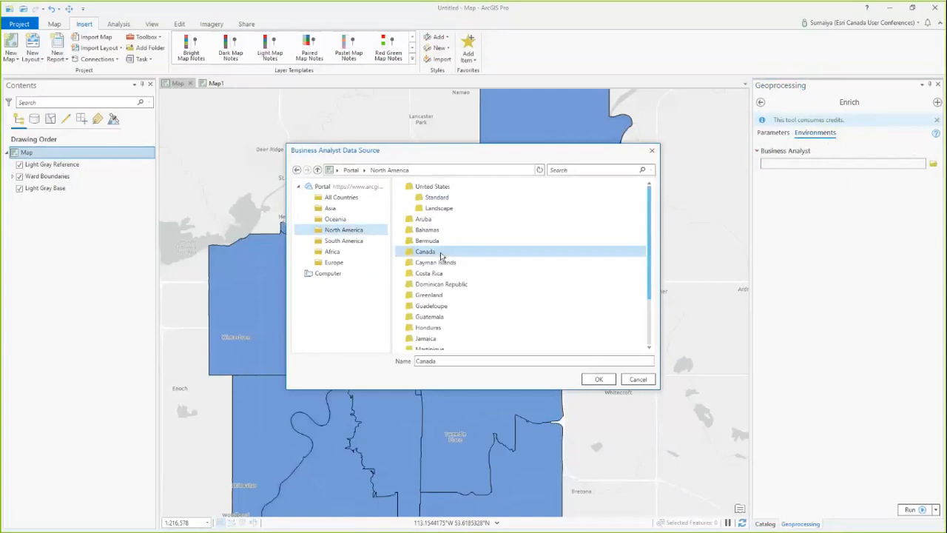
left_click(599, 379)
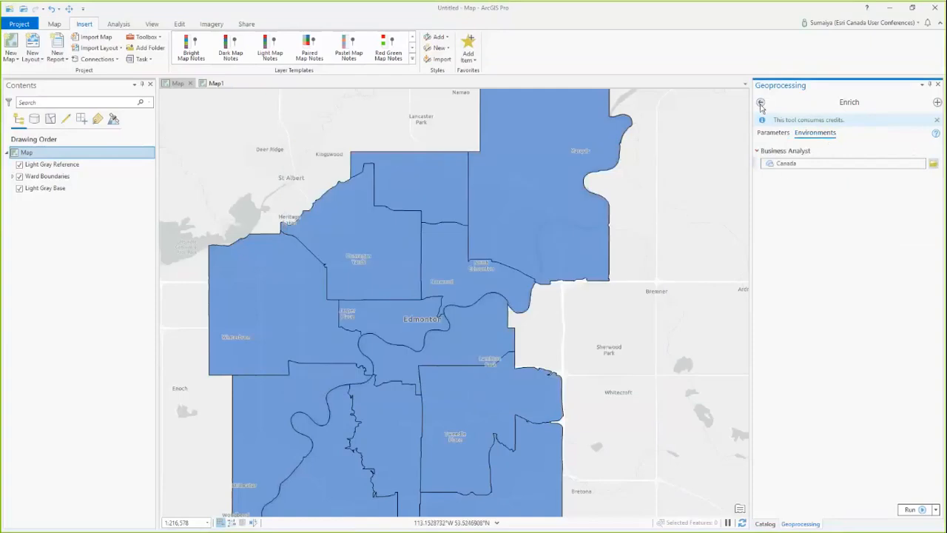
Step: Set the Ward_Boundaries layer as the Enrich tool's input features
left_click(773, 132)
left_click(904, 159)
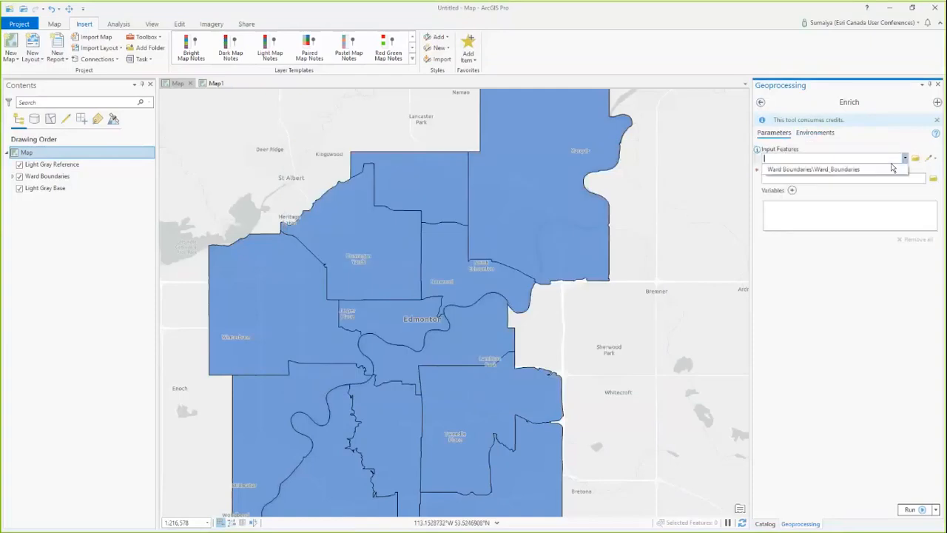
left_click(814, 170)
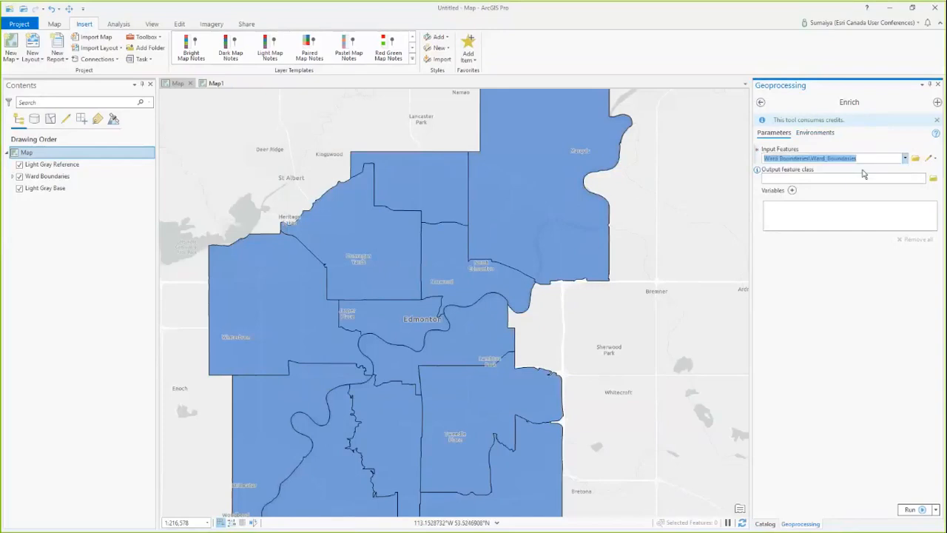
Step: Add the 2019 Public Transportation variable from the Spending category's Transportation group, expressed as an average
left_click(792, 191)
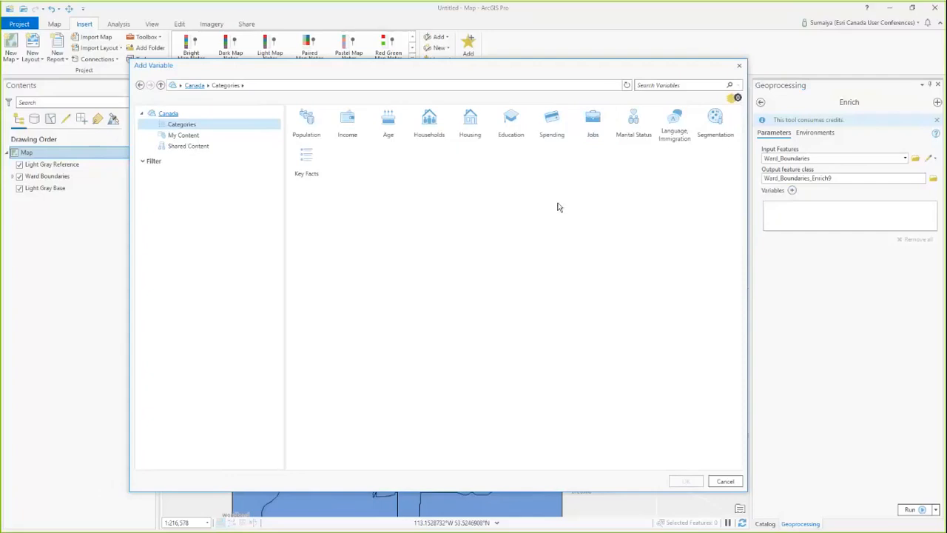
left_click(552, 125)
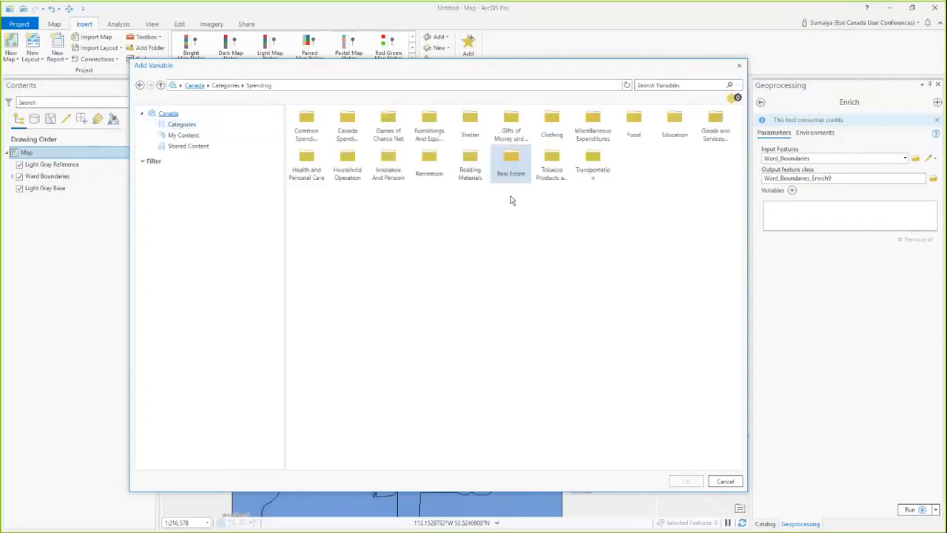
left_click(599, 177)
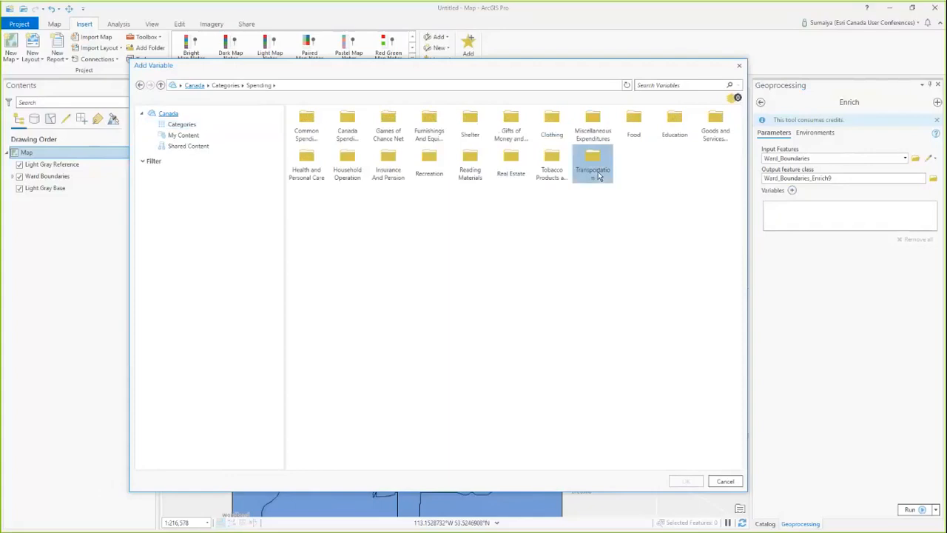
double_click(600, 177)
scroll(425, 384, "down", 6)
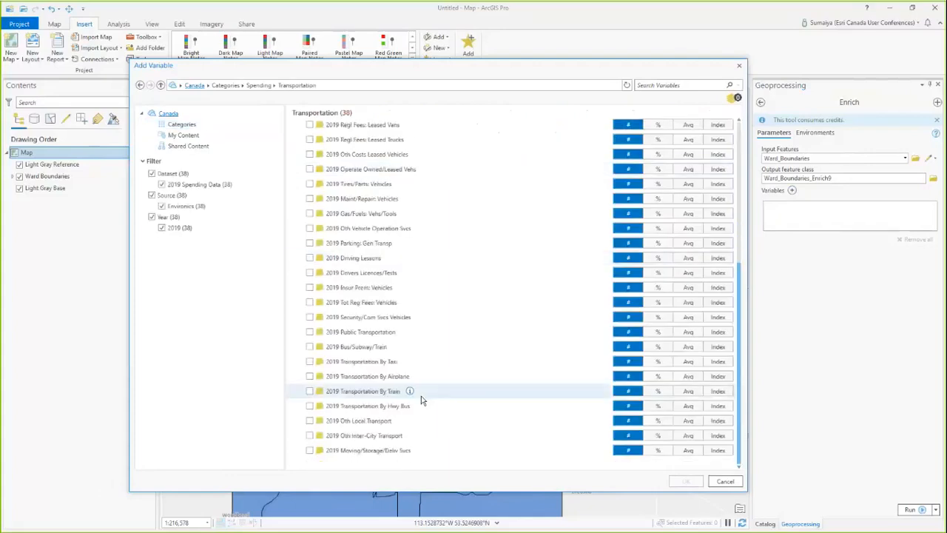
left_click(310, 332)
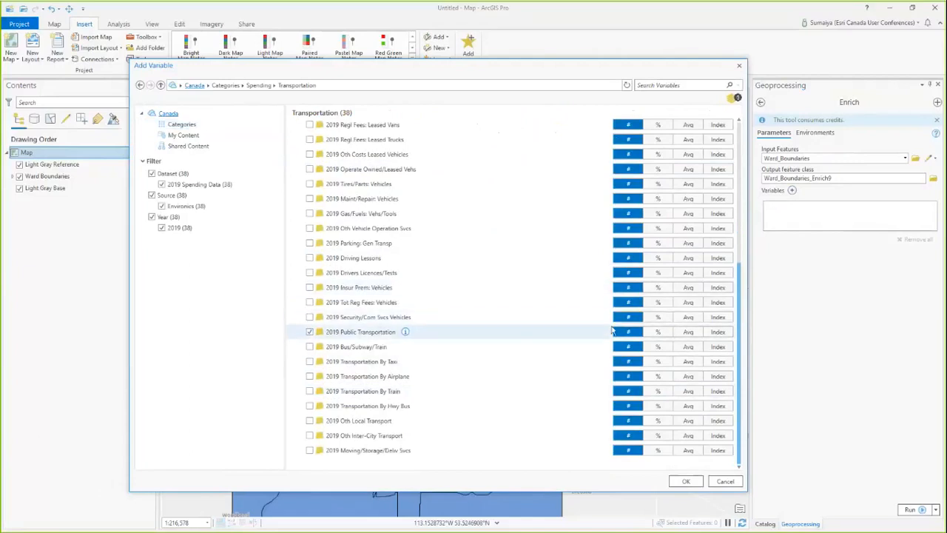
left_click(688, 332)
left_click(626, 334)
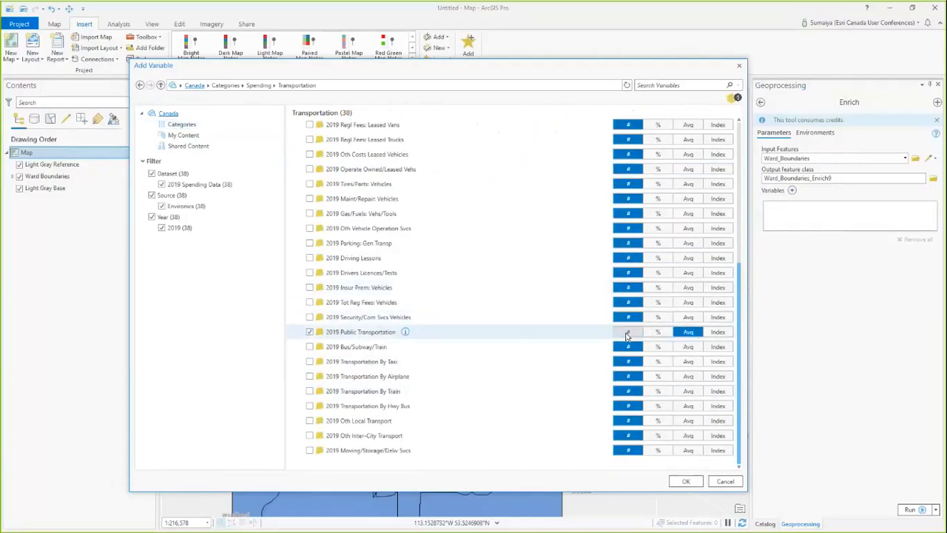
Step: Add the 2019 TTW: By Public Transit variable from the Jobs category's Method of Travel to Work group, as a percentage
left_click(228, 86)
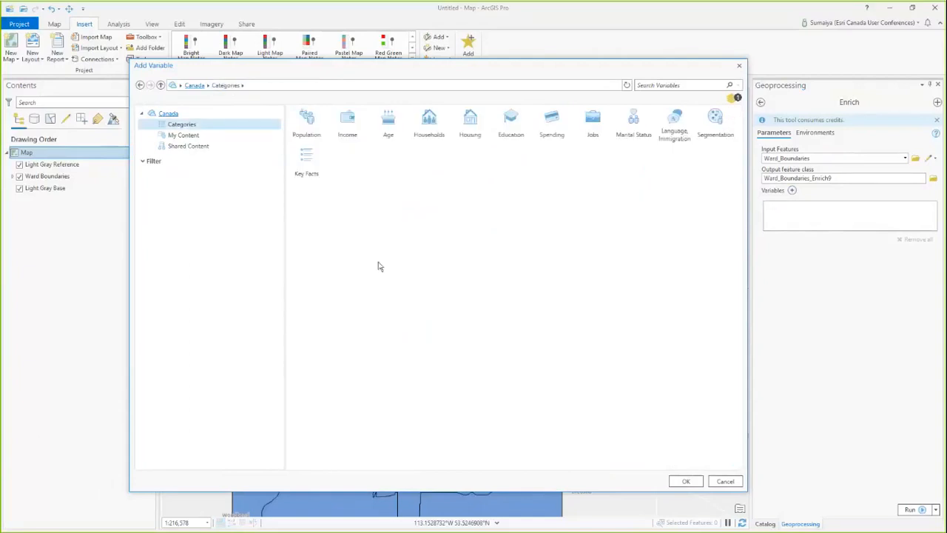
left_click(592, 120)
left_click(469, 122)
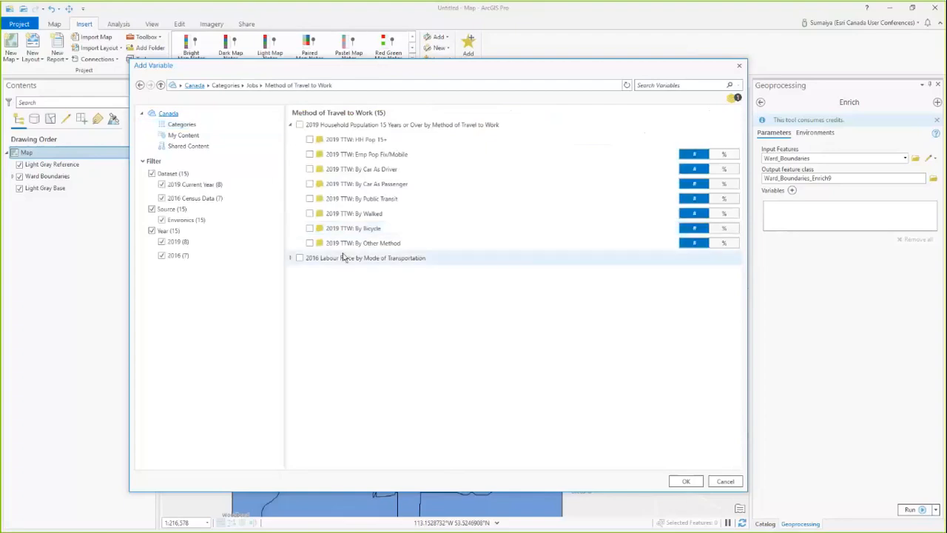
left_click(310, 199)
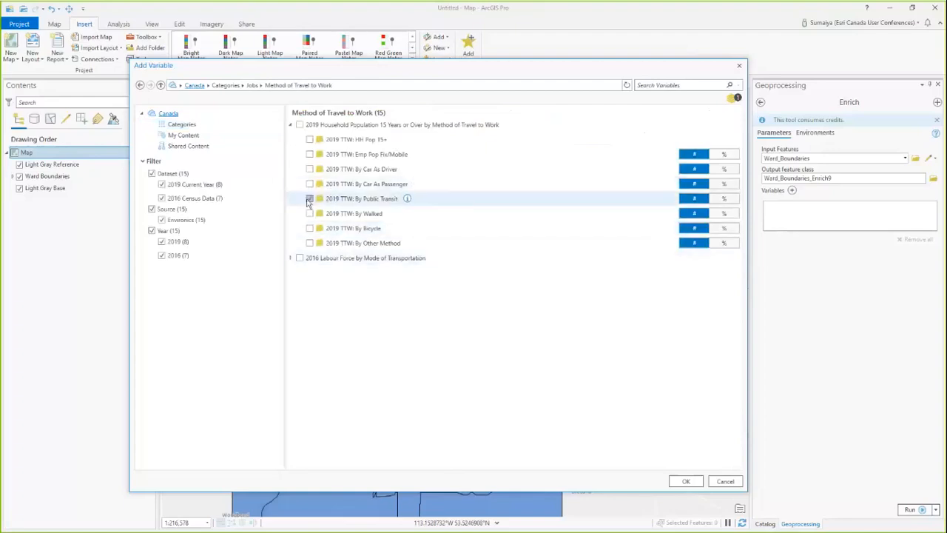
left_click(723, 198)
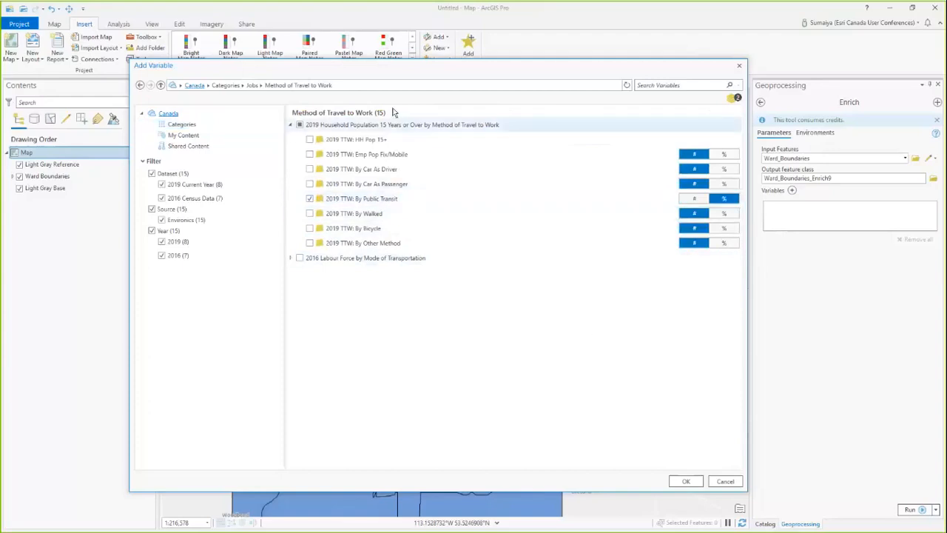
Step: Add the 2019 POW: Worked at Usual Place variable from the Jobs category's Place of Work group, as a percentage
left_click(252, 87)
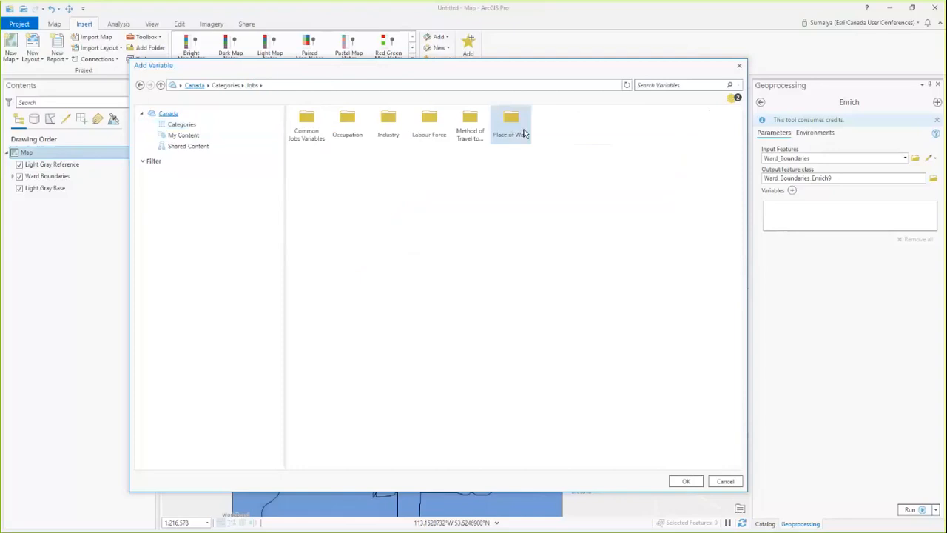
double_click(518, 130)
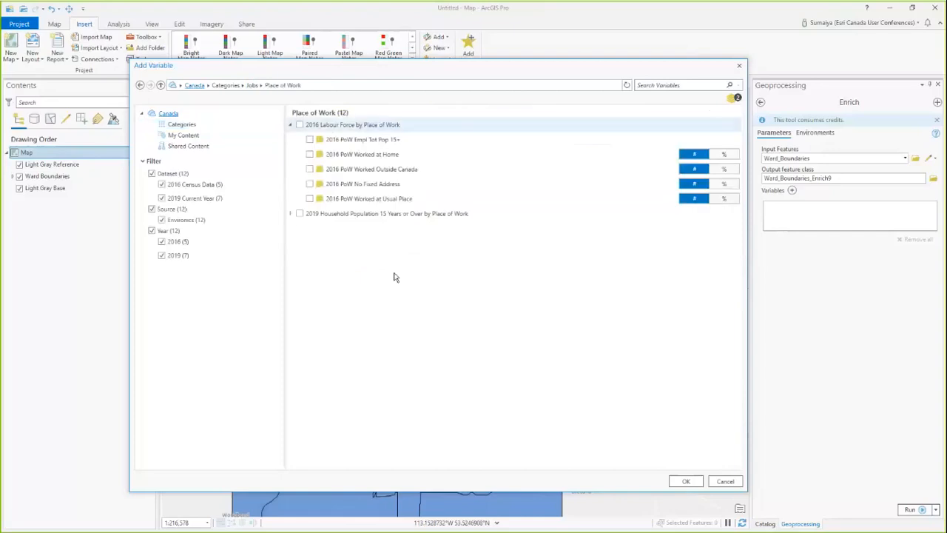
left_click(290, 213)
left_click(309, 317)
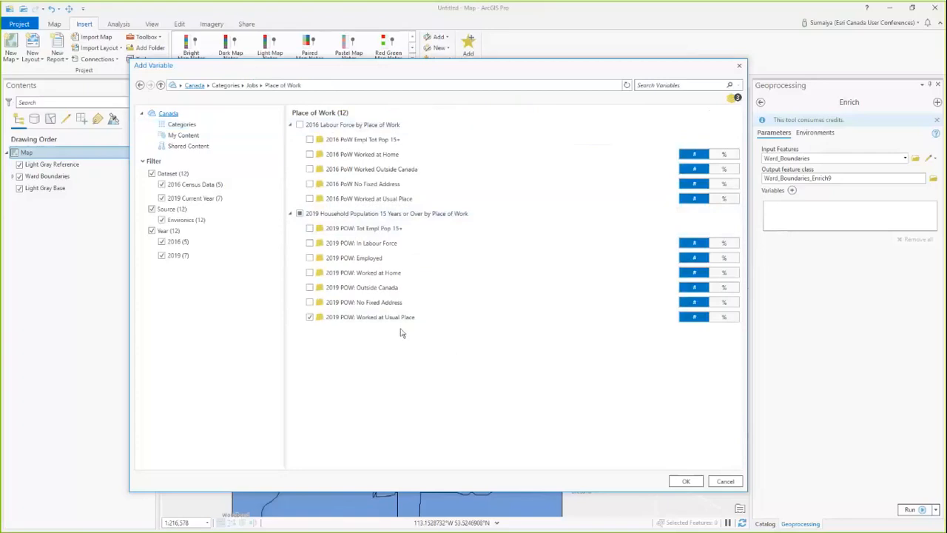
left_click(725, 318)
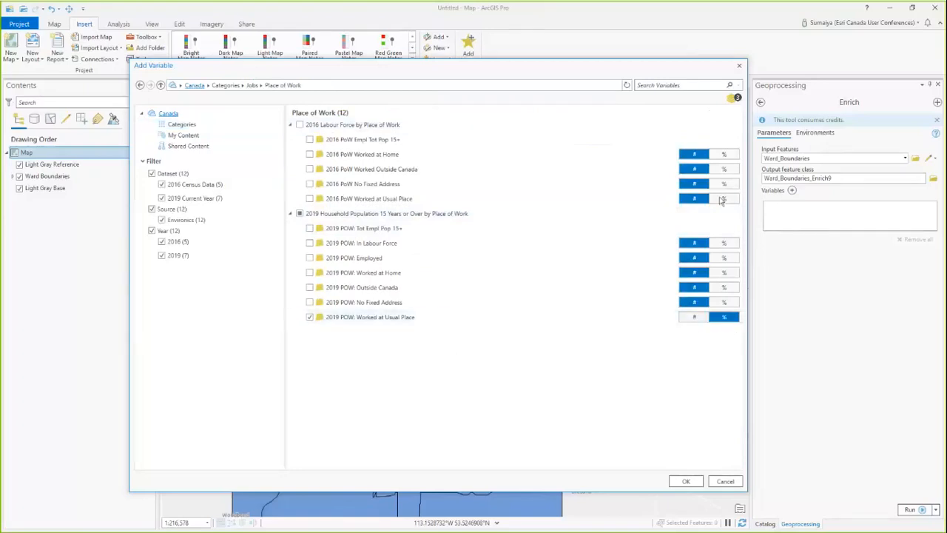
Step: Review and accept the selected enrichment variables, and run Enrich on the ward boundaries
left_click(734, 98)
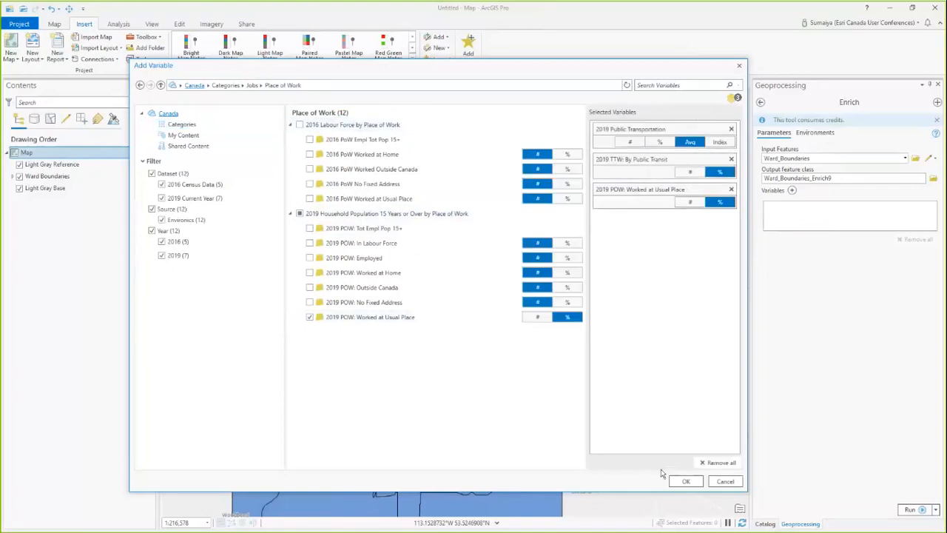
left_click(684, 483)
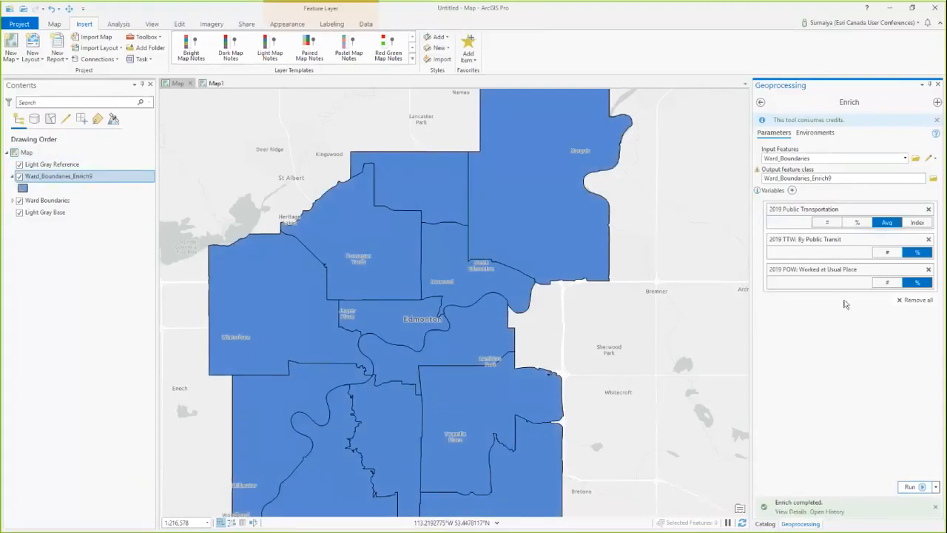
Step: Open the enriched ward layer's attribute table and sort it by 2019 Public Transportation: Average in descending order
right_click(86, 178)
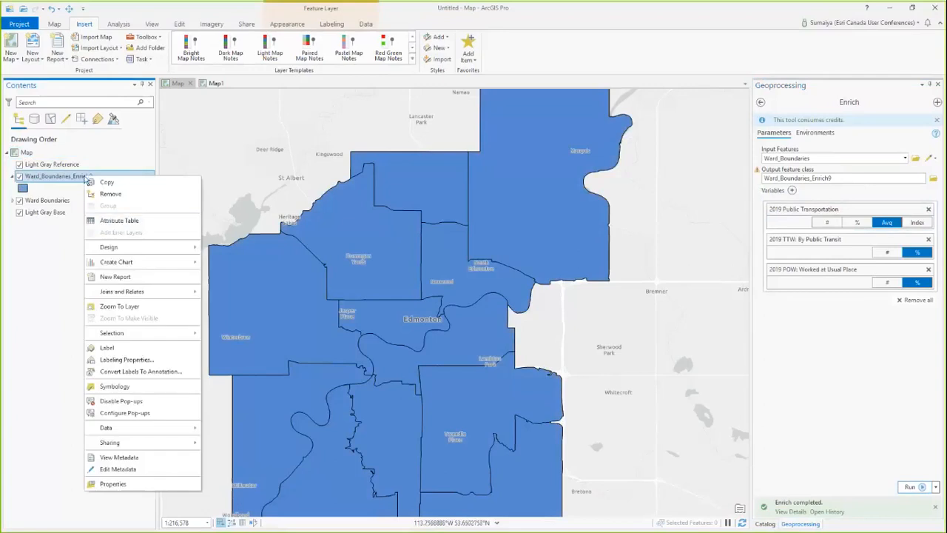
left_click(116, 220)
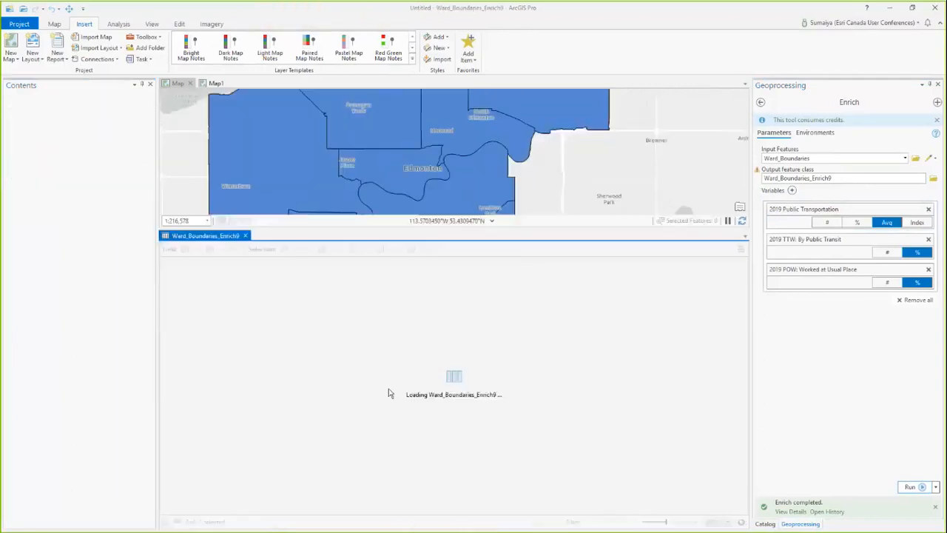
scroll(450, 344, "up", 3)
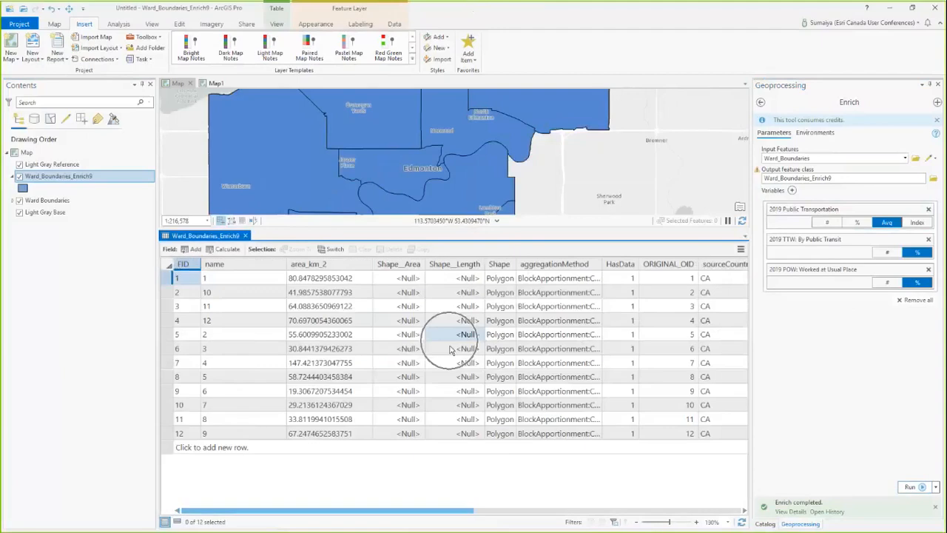
left_click_drag(375, 513, 634, 523)
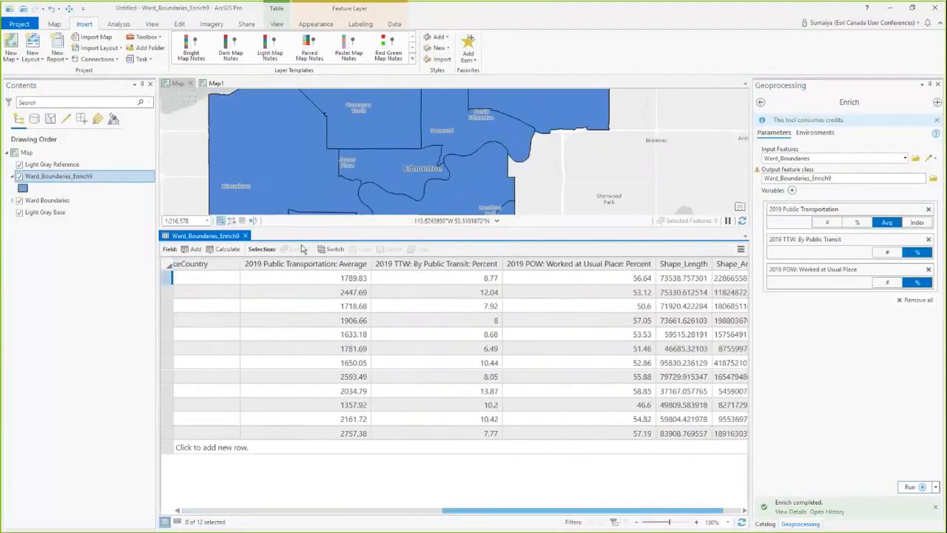
left_click(317, 265)
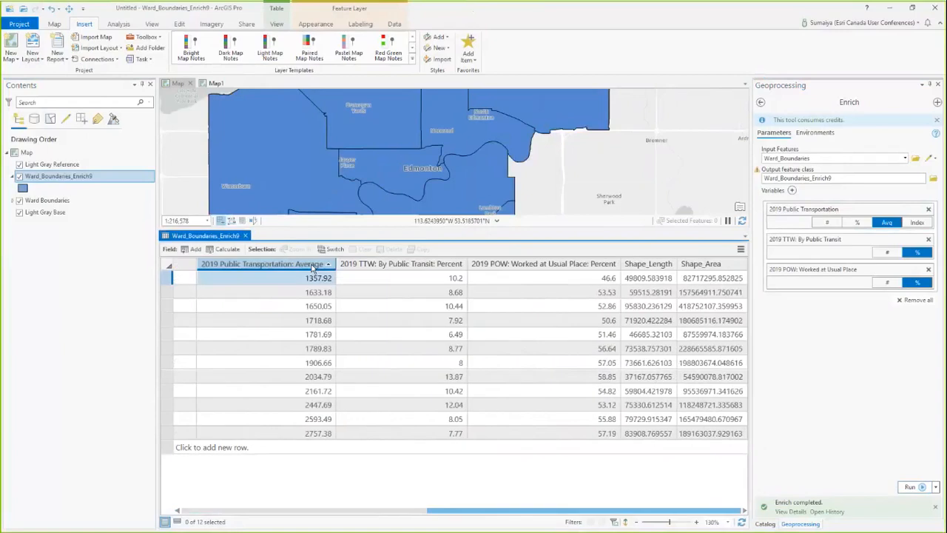
left_click(313, 265)
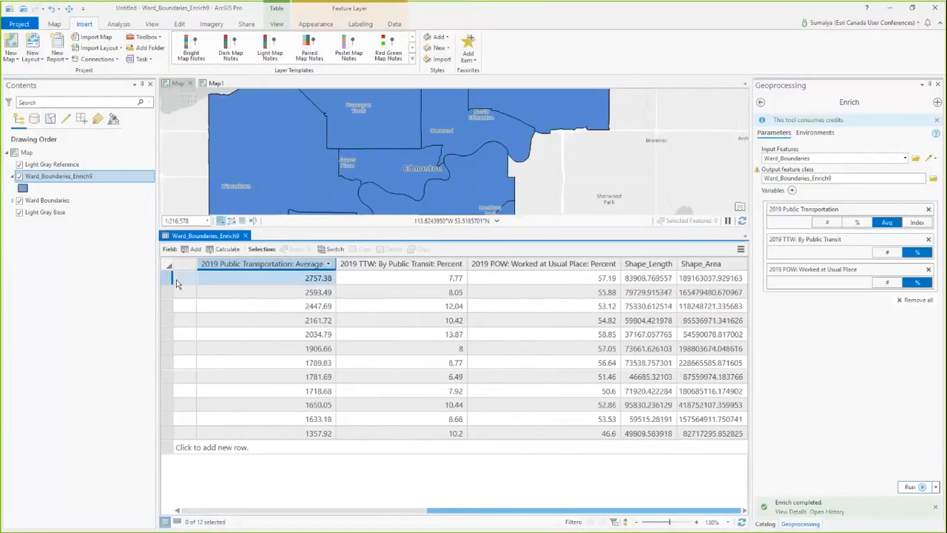
Step: Select the ward with the highest average public transportation spending and inspect its location on the map
double_click(167, 279)
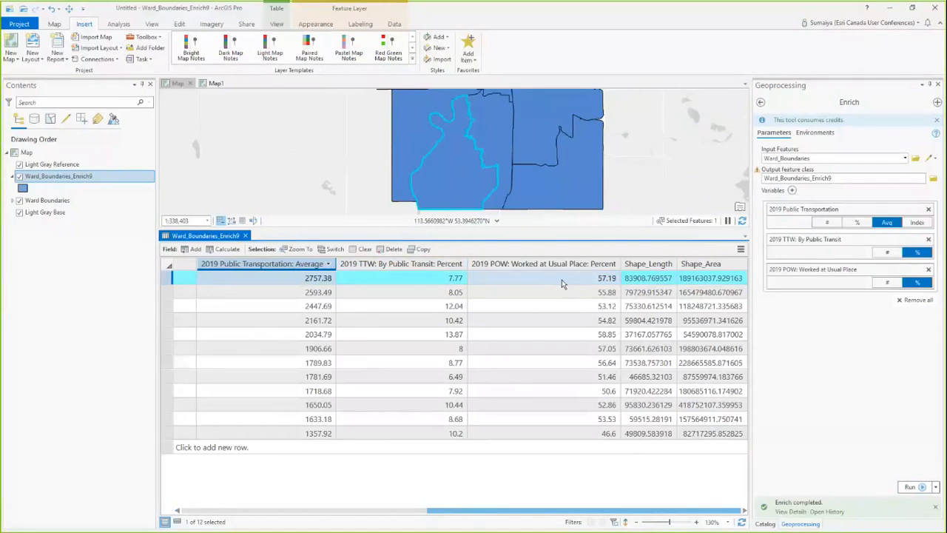
scroll(520, 193, "down", 3)
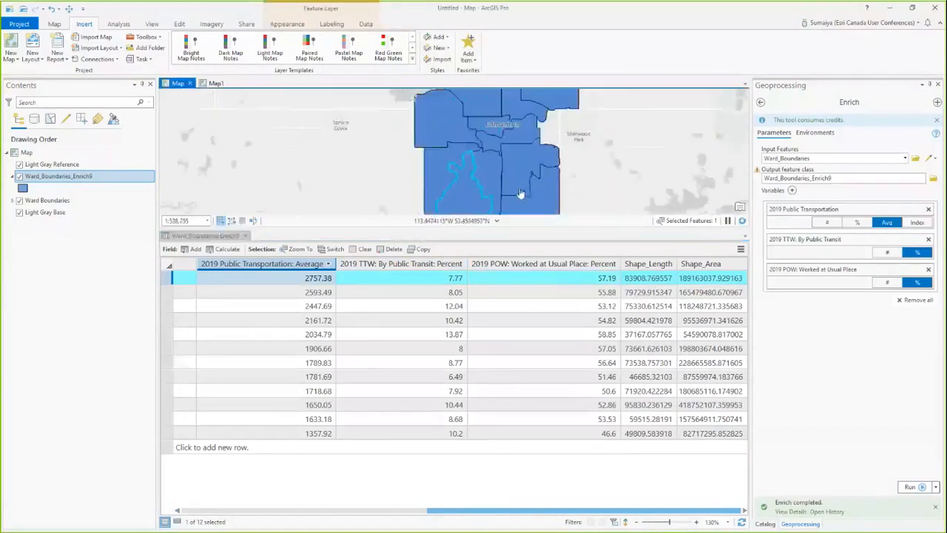
scroll(520, 193, "down", 2)
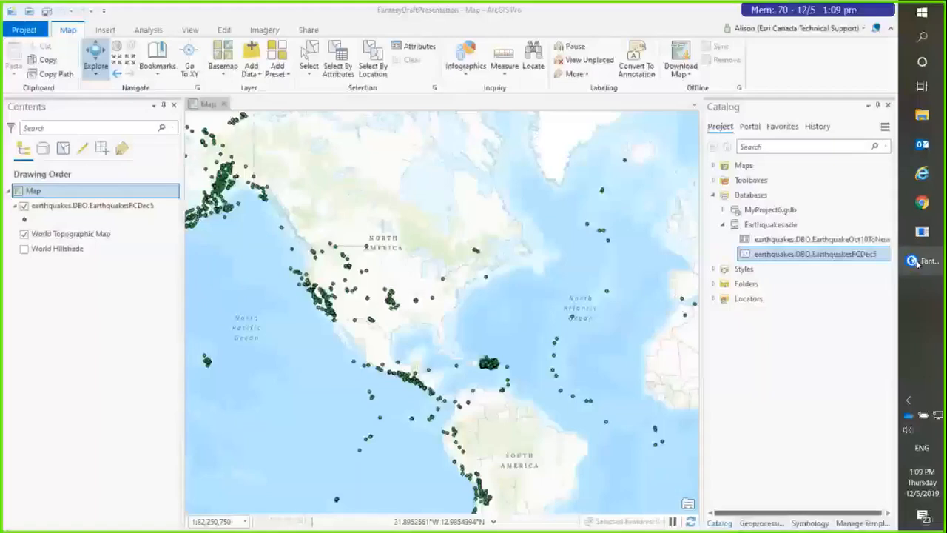
mouse_move(917, 263)
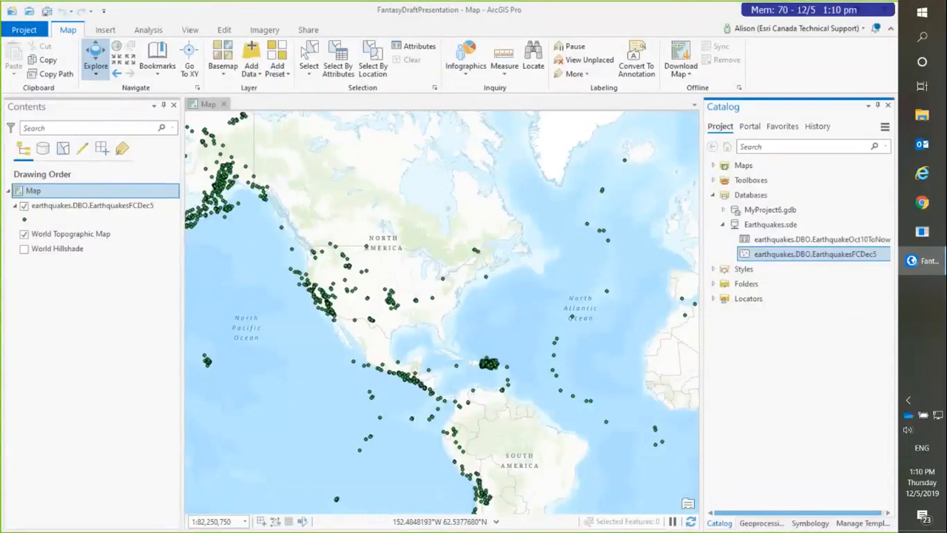
Step: Examine the distribution of the earthquake points worldwide and the dense cluster around Puerto Rico
scroll(309, 260, "down", 1)
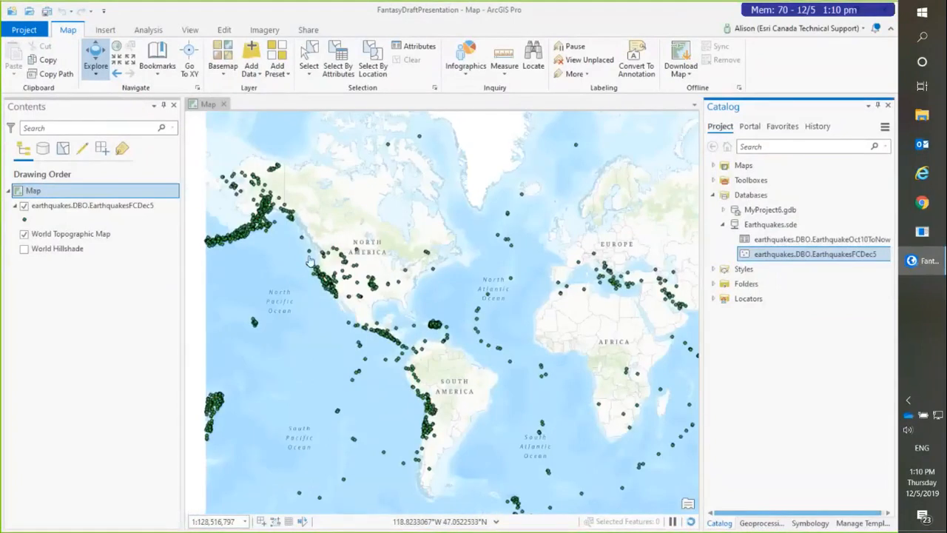
left_click_drag(309, 260, 312, 283)
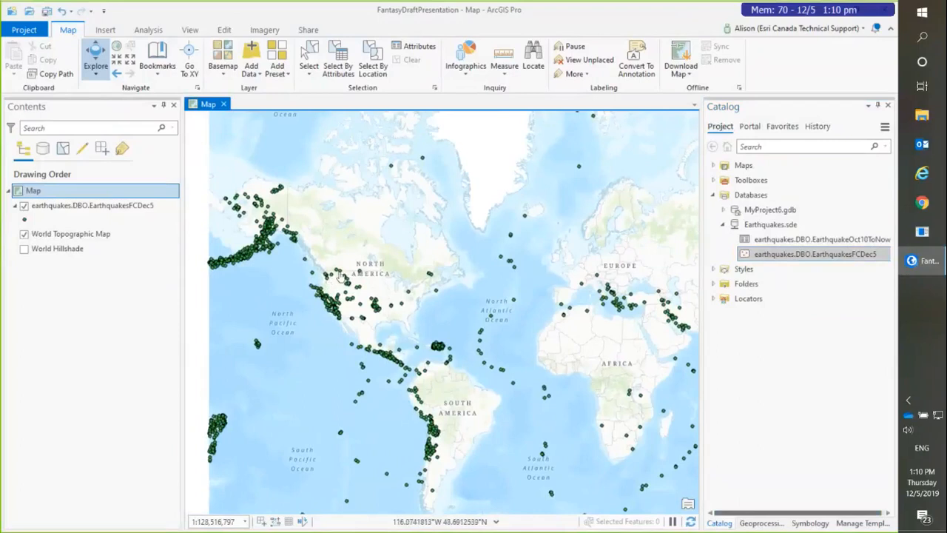
left_click_drag(396, 318, 381, 291)
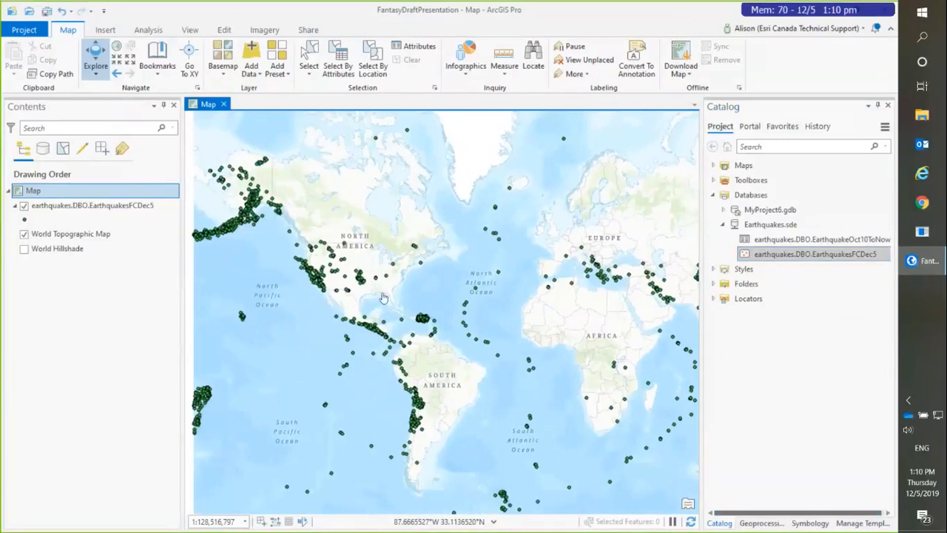
scroll(431, 326, "up", 6)
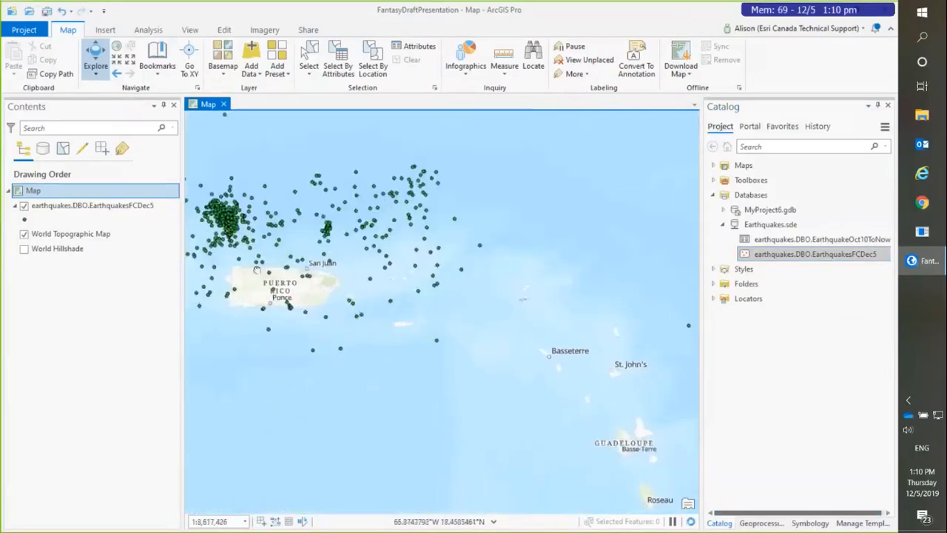
left_click_drag(254, 276, 382, 359)
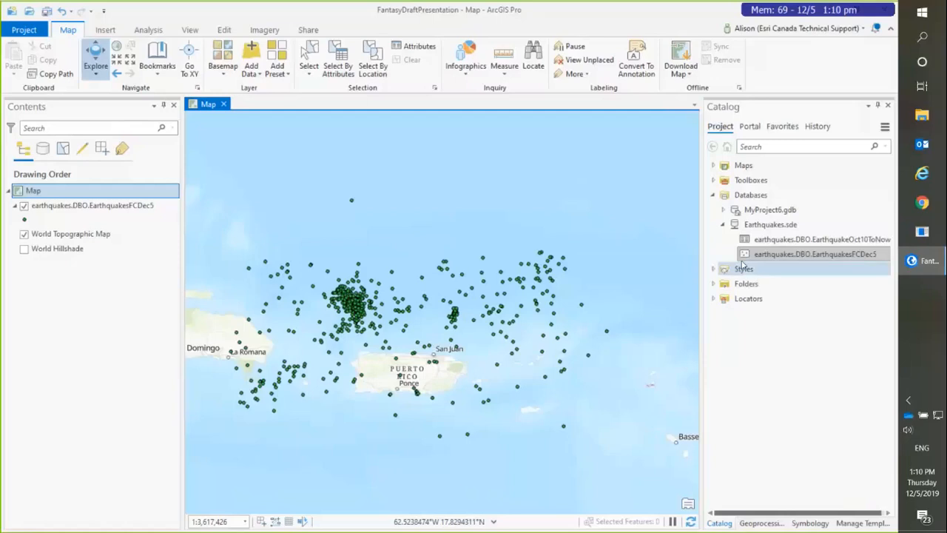
mouse_move(773, 225)
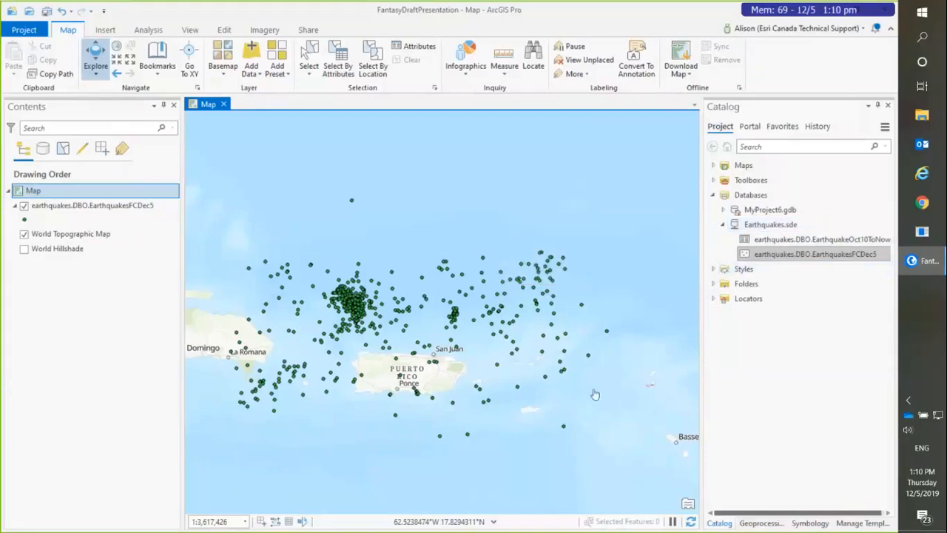
Step: Find the Enable Feature Binning tool and set its input features to earthquakes.DBO.EarthquakesFCDec5
left_click(748, 523)
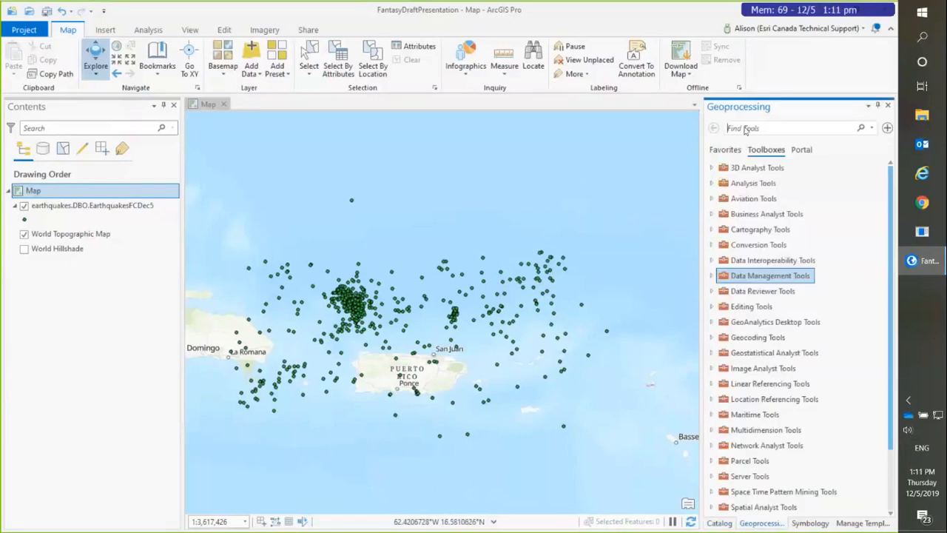
type("enable f")
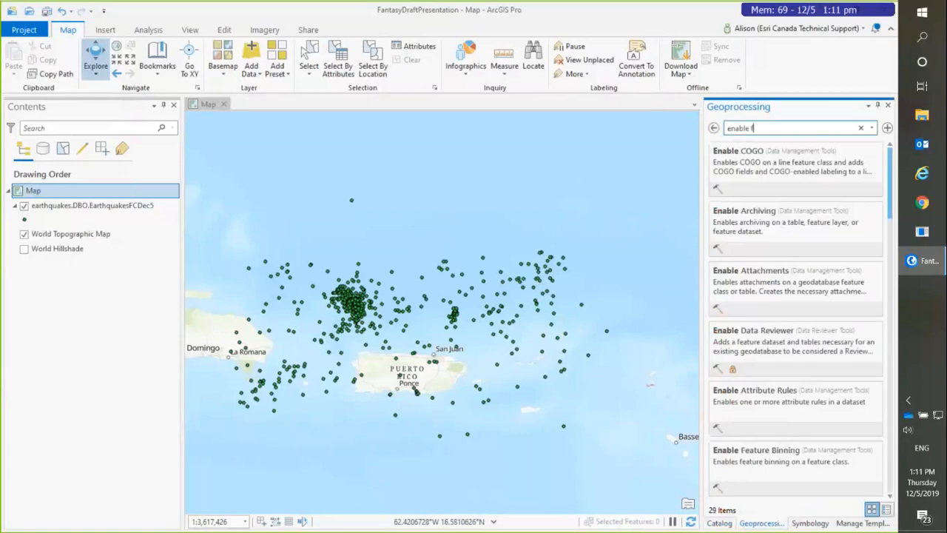
type("eature")
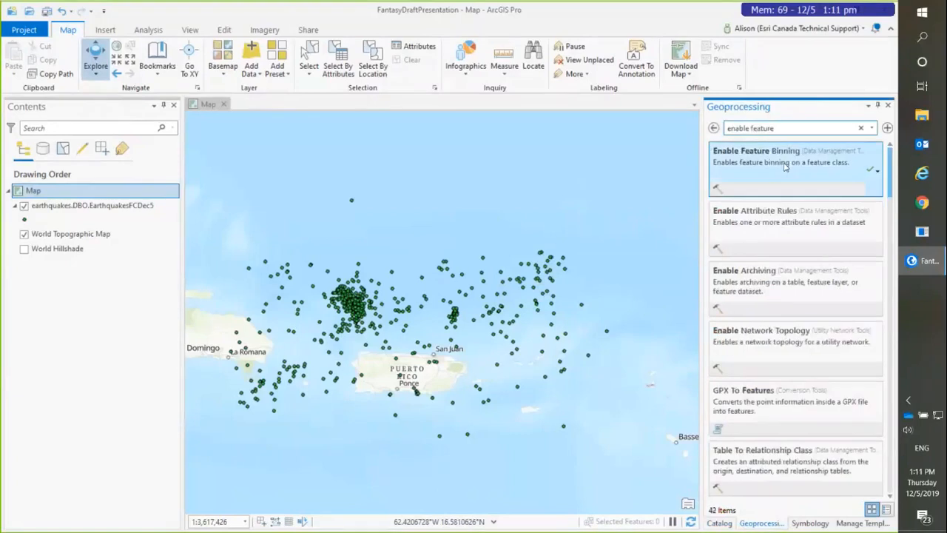
left_click(785, 167)
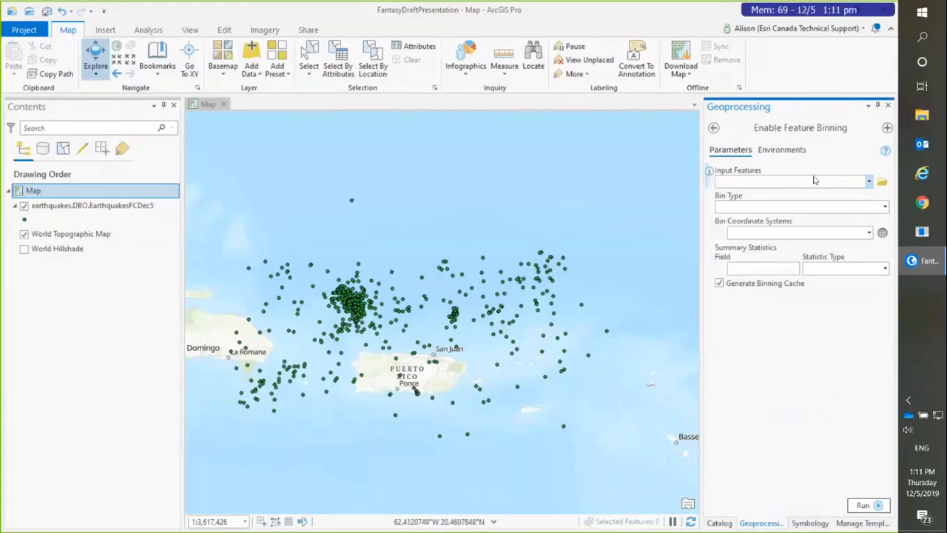
left_click(870, 184)
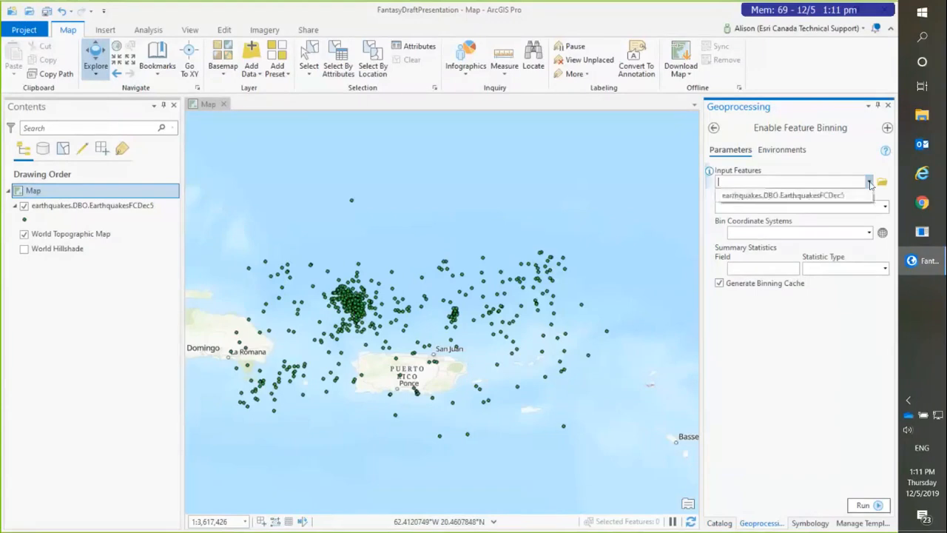
left_click(830, 196)
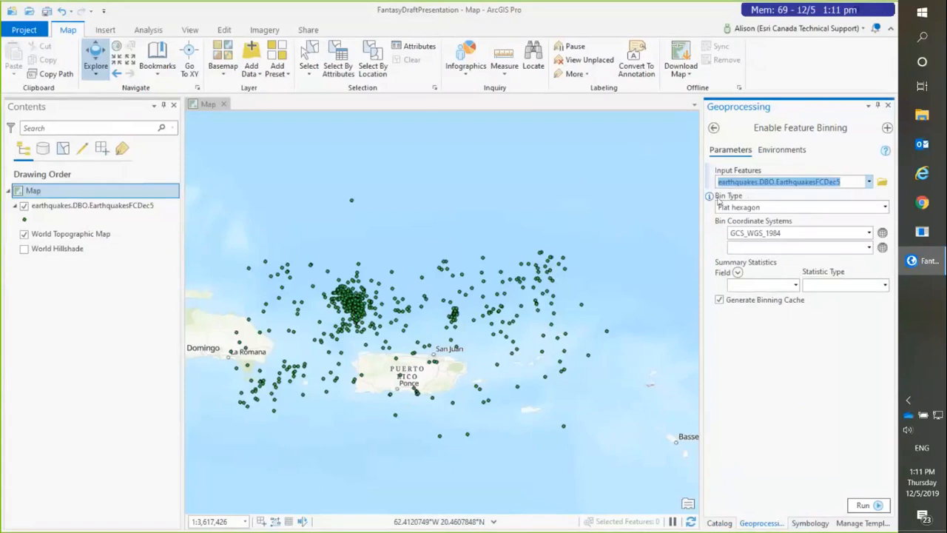
Step: Set the bin type to Flat hexagon and use the current map's coordinate system for the bins
left_click(885, 207)
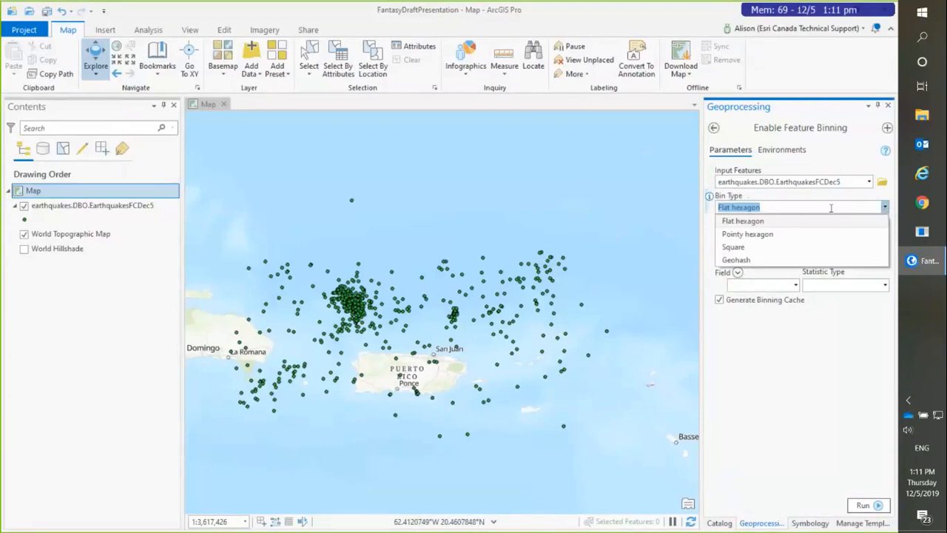
left_click(770, 221)
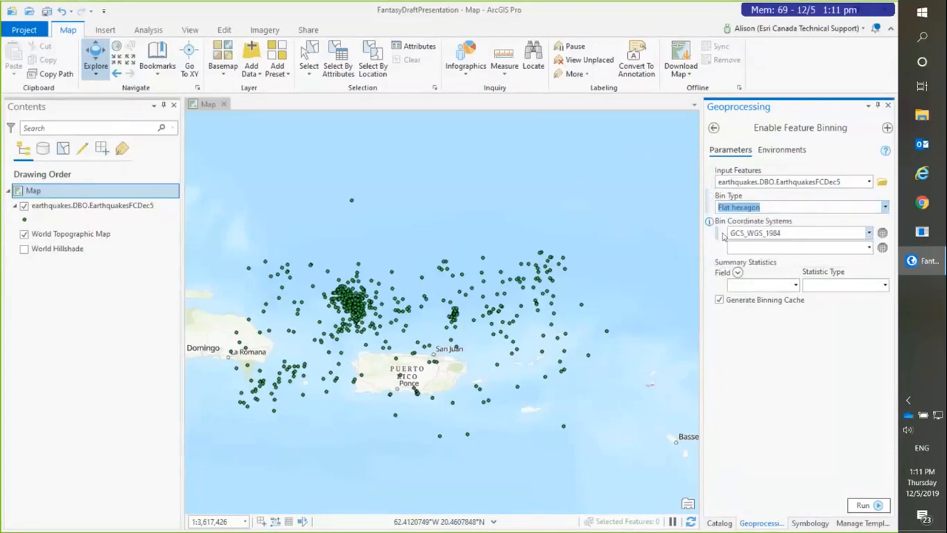
left_click(871, 233)
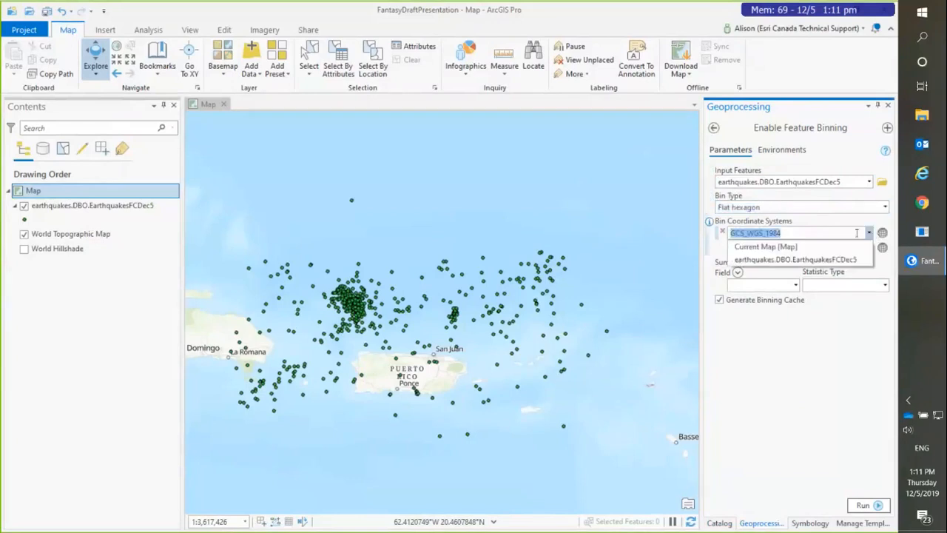
left_click(801, 245)
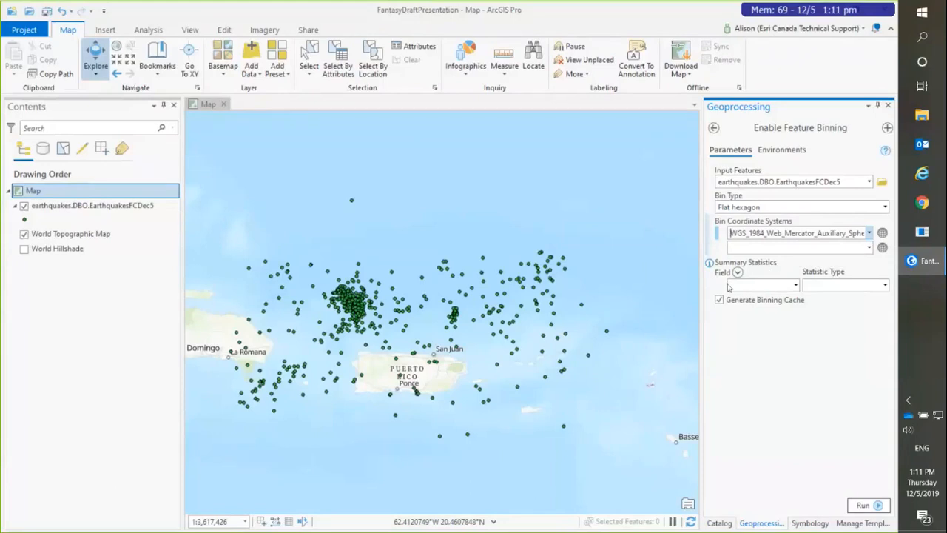
Step: Add Maximum and Minimum summary statistics for the mag field and run Enable Feature Binning
left_click(795, 286)
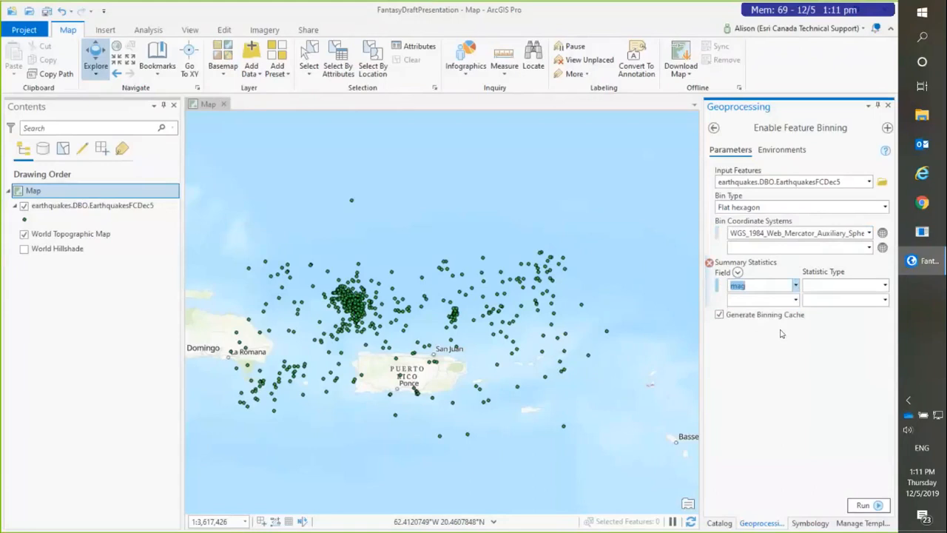
left_click(885, 285)
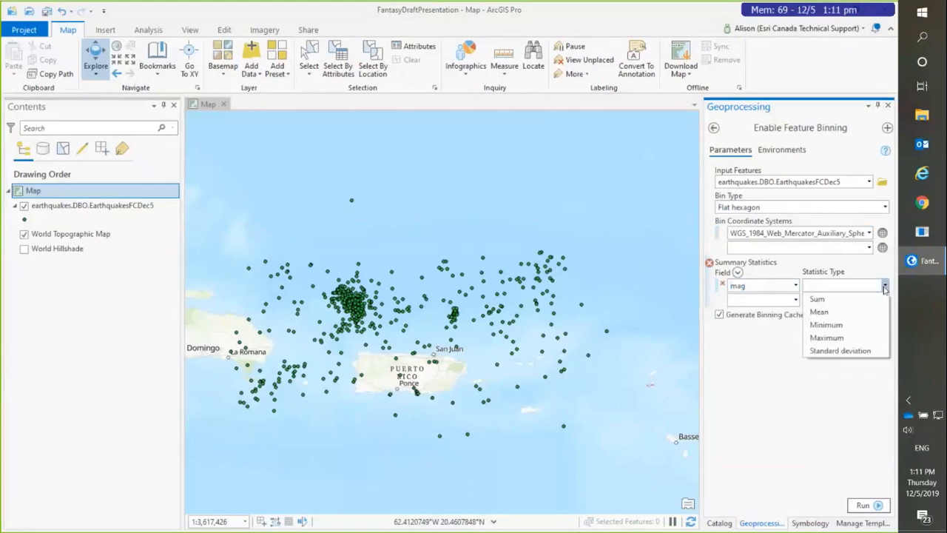
left_click(841, 343)
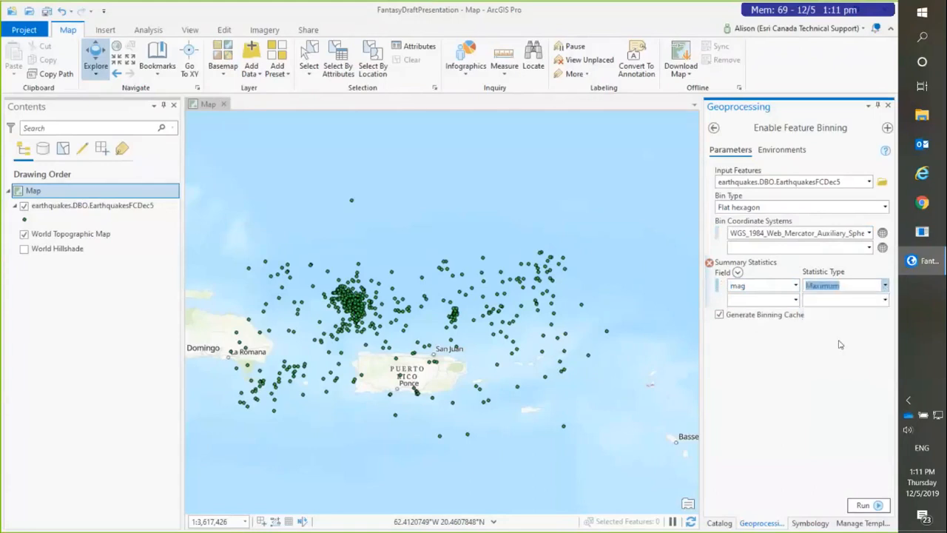
left_click(795, 300)
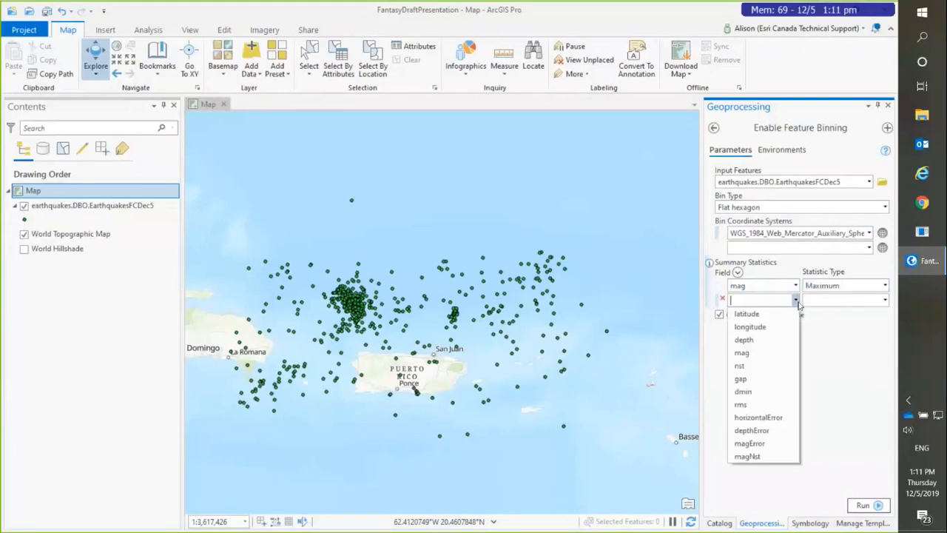
left_click(759, 353)
left_click(885, 301)
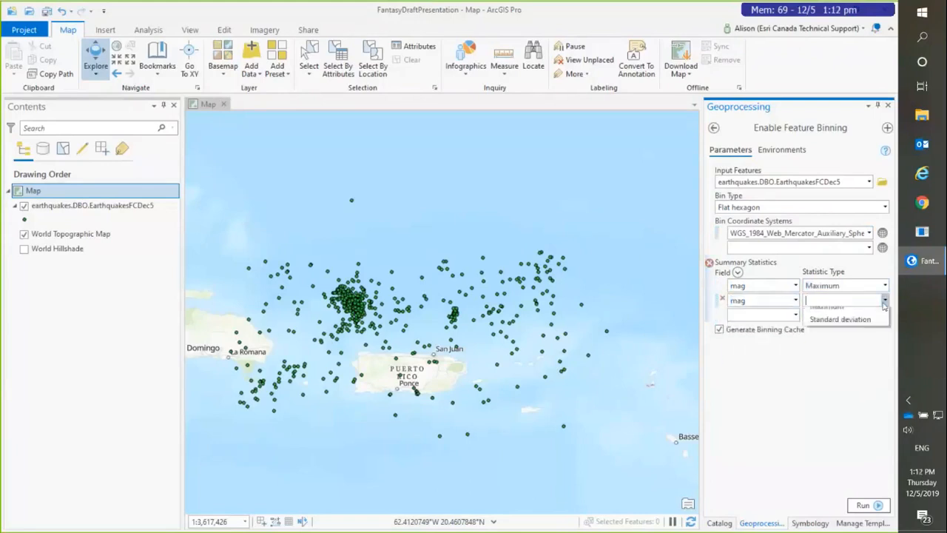
left_click(851, 339)
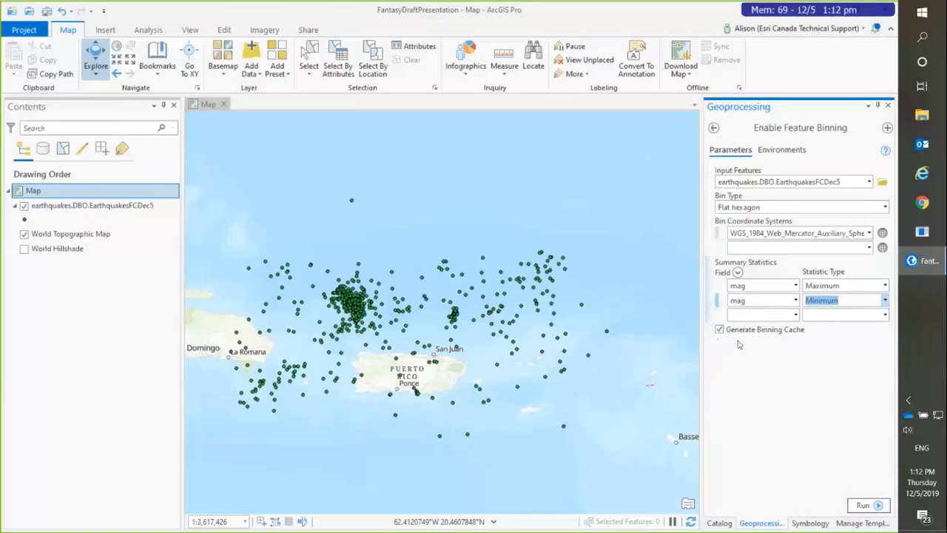
left_click(862, 504)
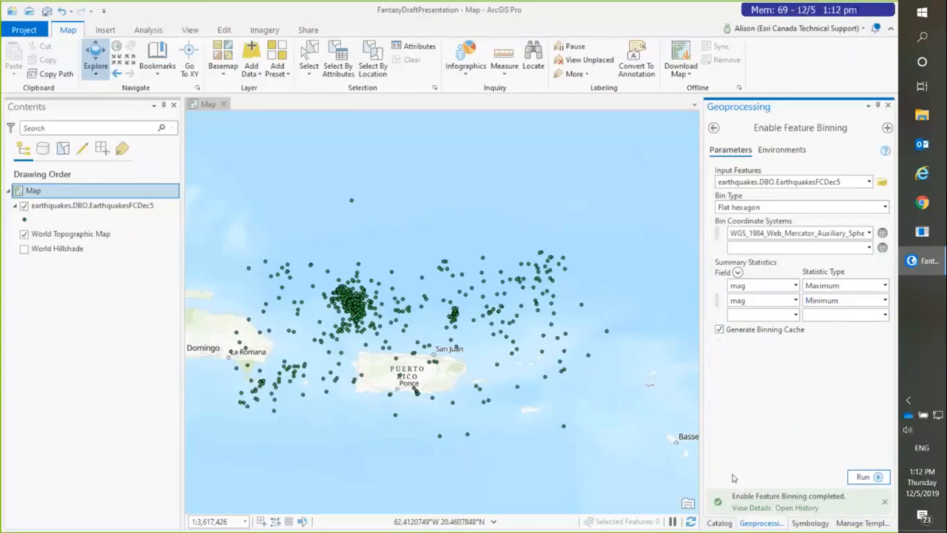
mouse_move(721, 501)
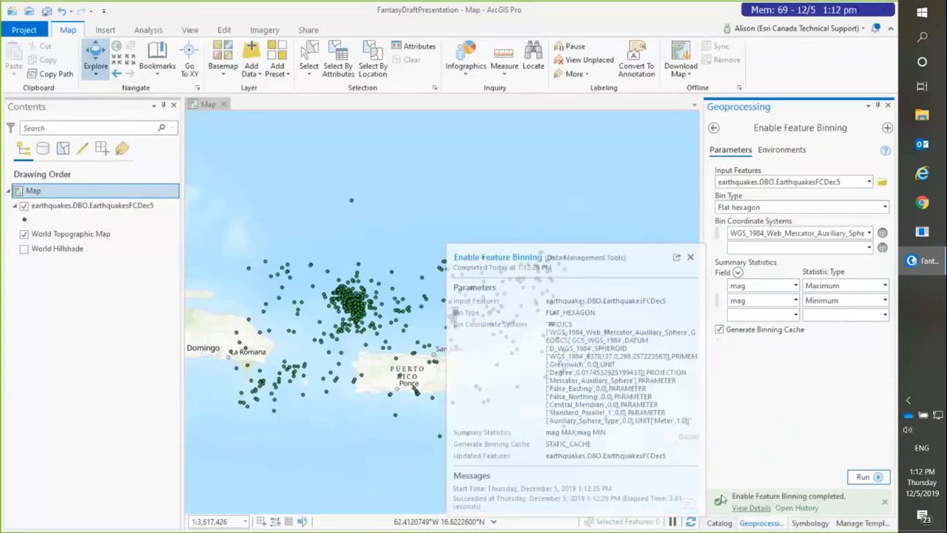
Step: Add the binned EarthquakesFCDec5 feature class to the map and inspect the pop-ups of a dark bin and the southernmost light bin
left_click(719, 522)
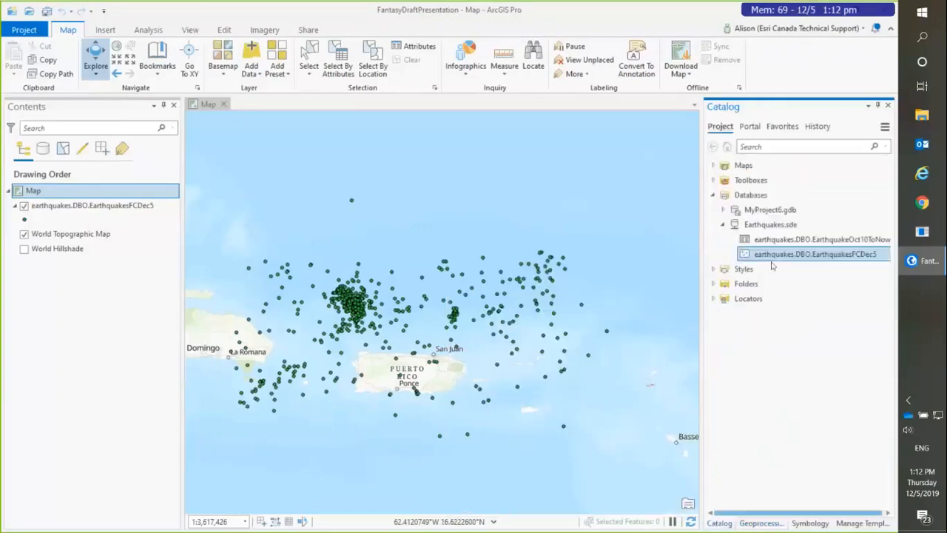
left_click_drag(774, 255, 490, 242)
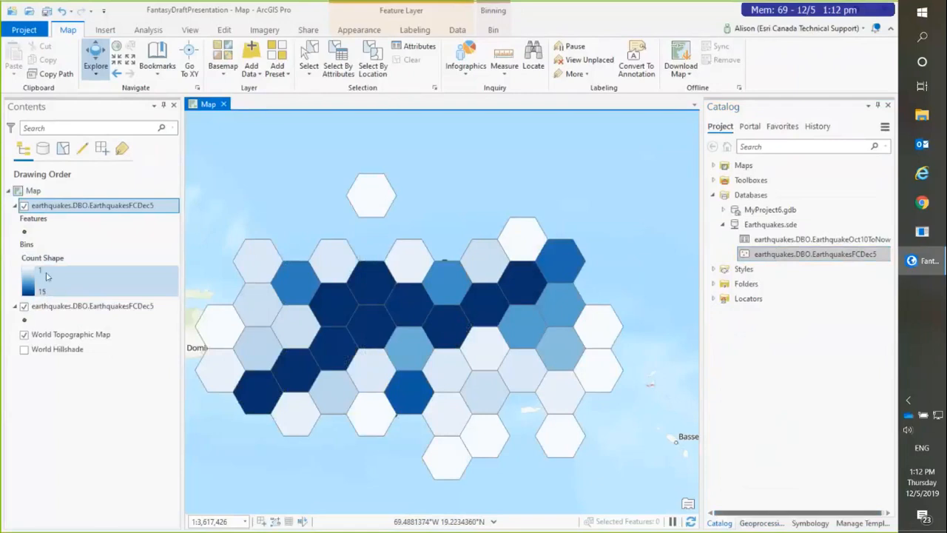
left_click(371, 294)
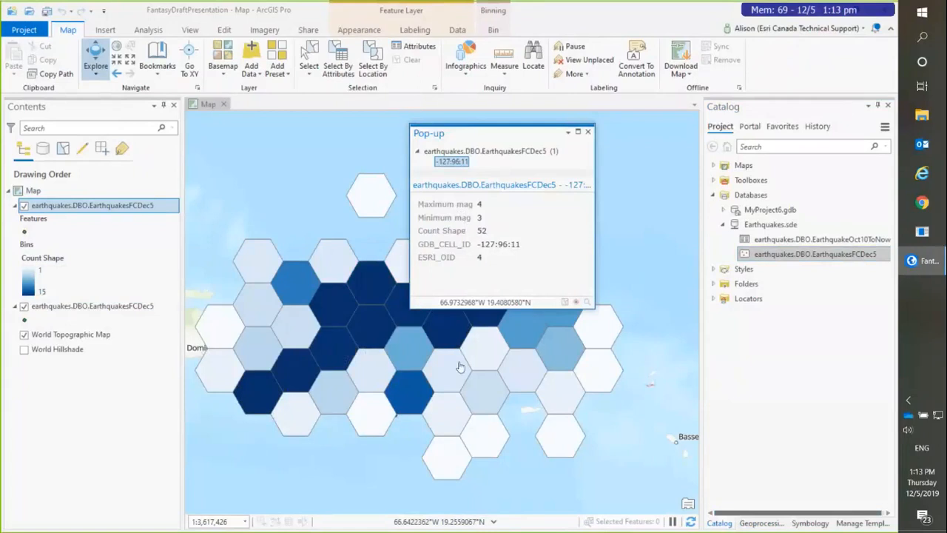
left_click(454, 462)
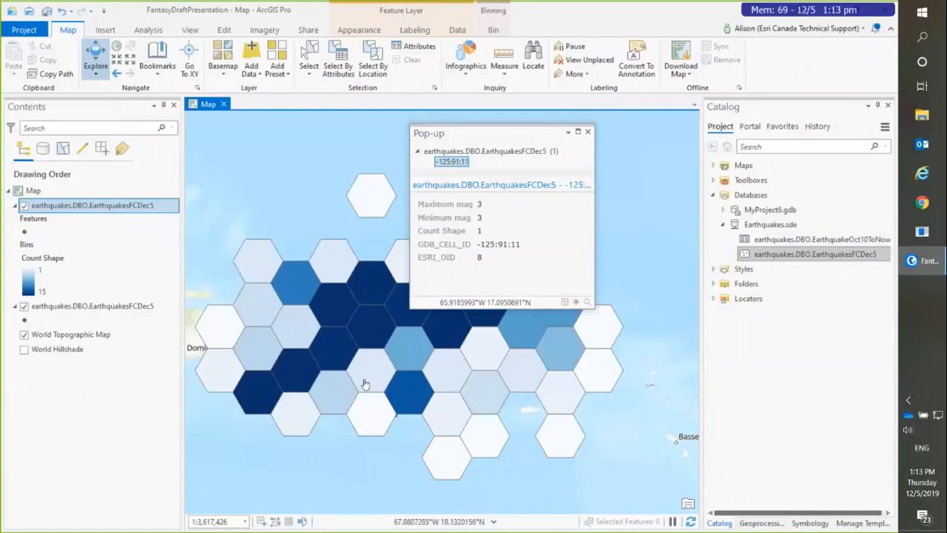
Step: Examine how the hexagon bins and their counts re-aggregate at different map scales, from Puerto Rico out to North America
scroll(365, 383, "down", 2)
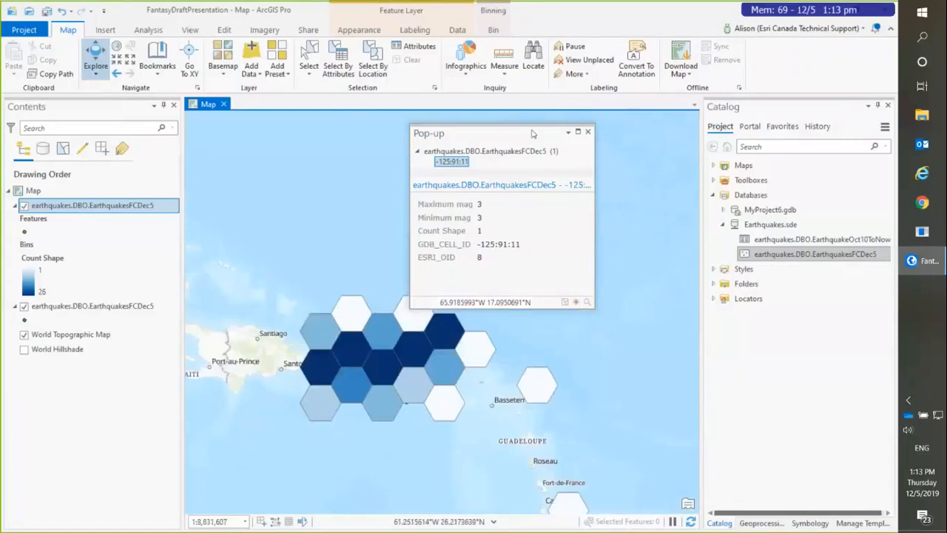
left_click_drag(504, 133, 600, 133)
scroll(371, 336, "down", 2)
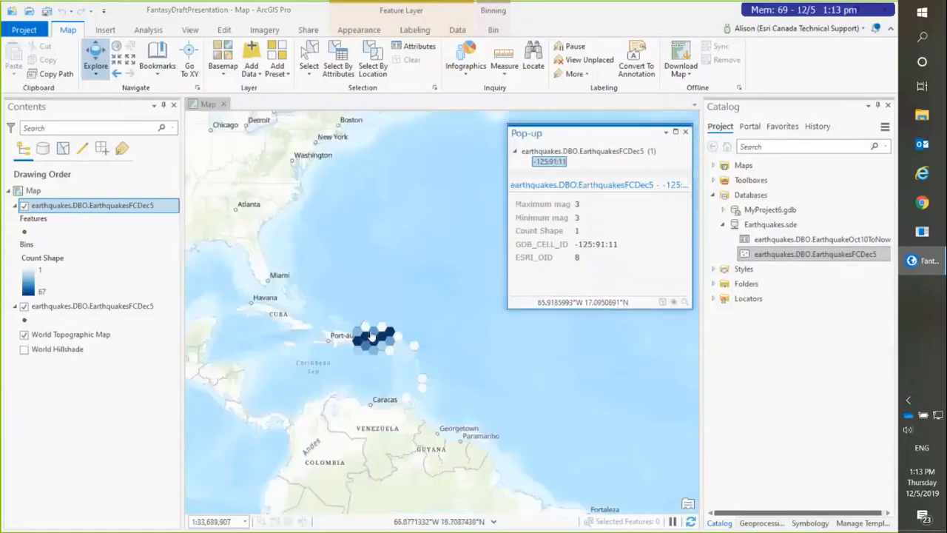
scroll(371, 337, "down", 2)
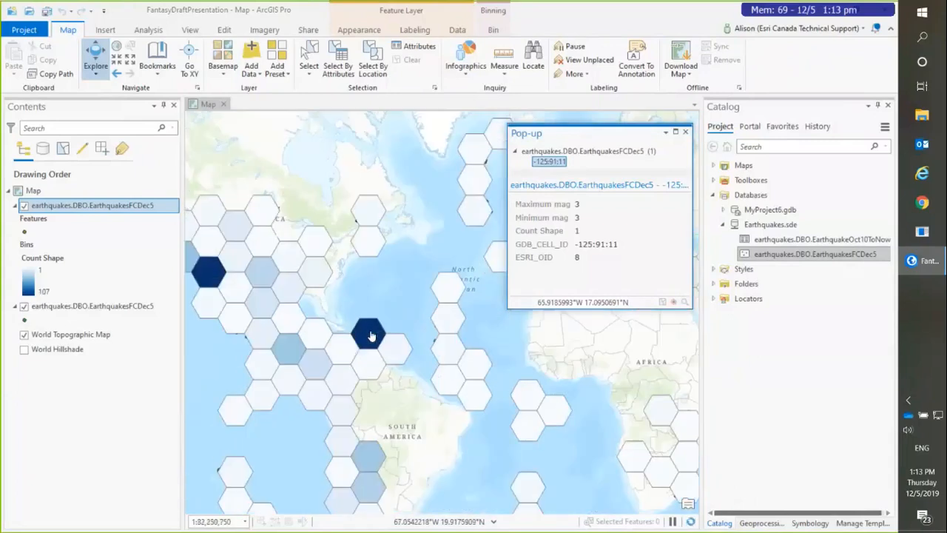
scroll(333, 301, "down", 2)
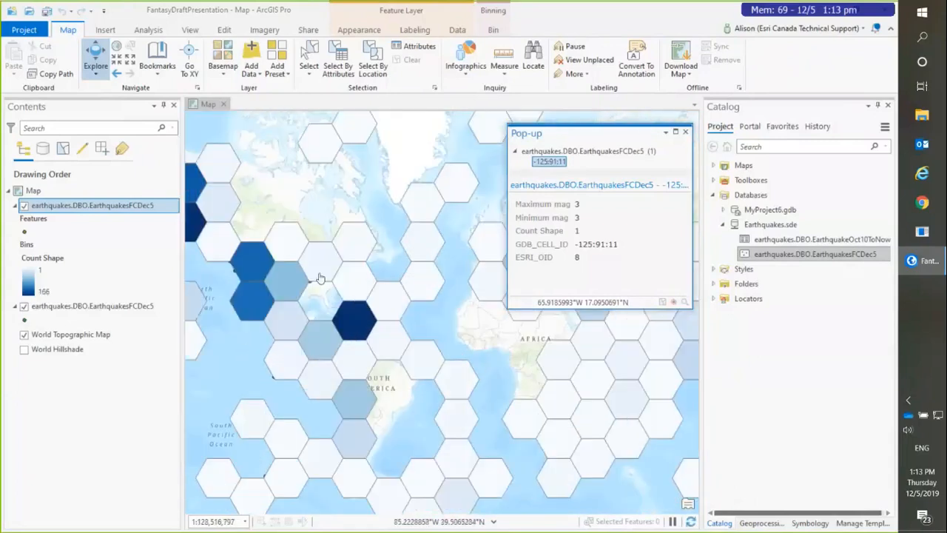
scroll(319, 278, "up", 1)
left_click_drag(308, 203, 435, 316)
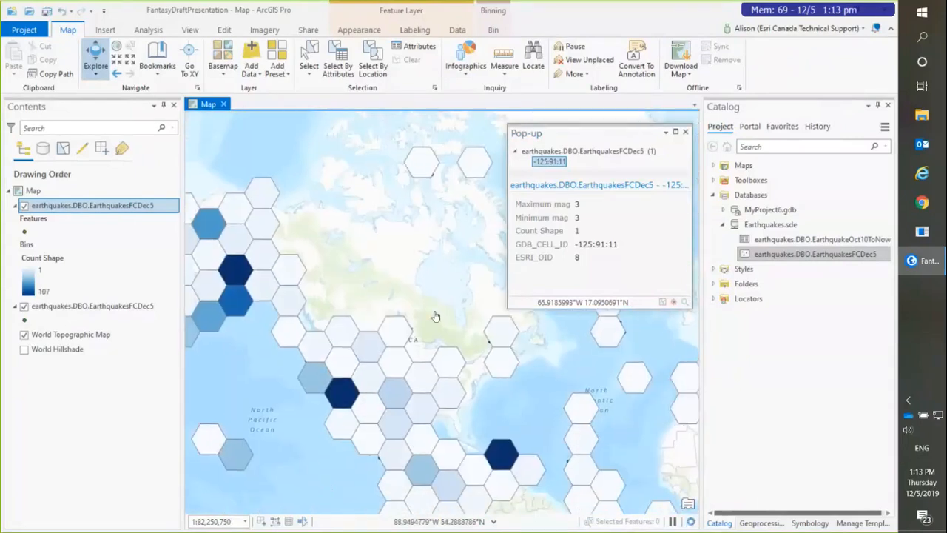
left_click_drag(434, 317, 422, 253)
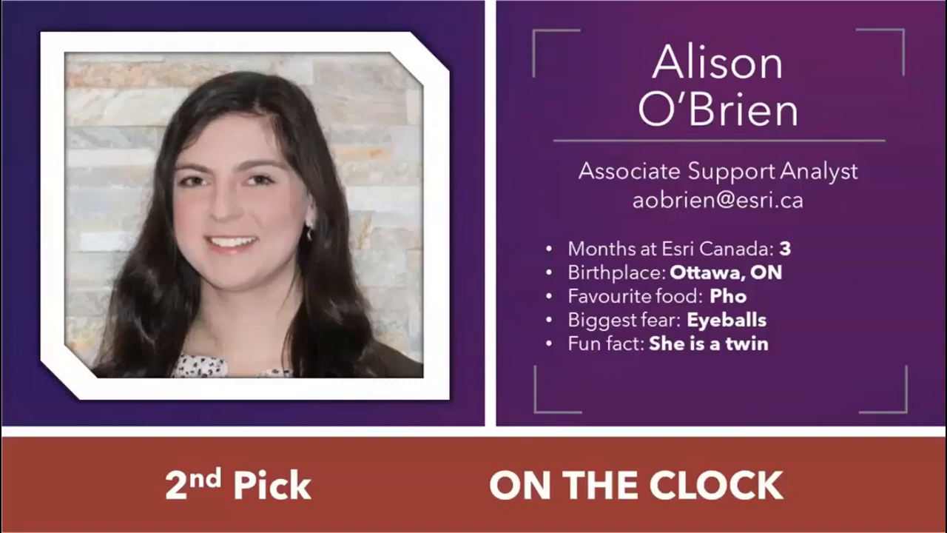
key("Right")
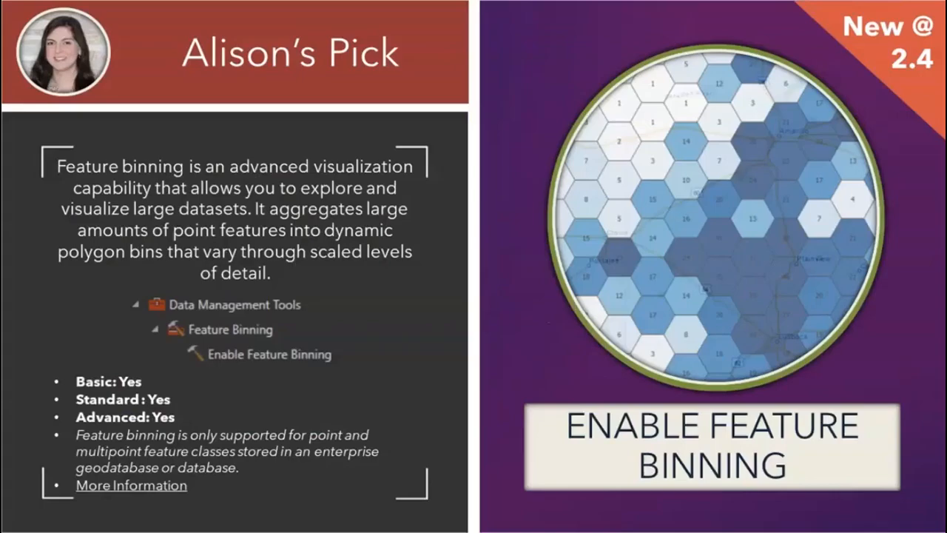
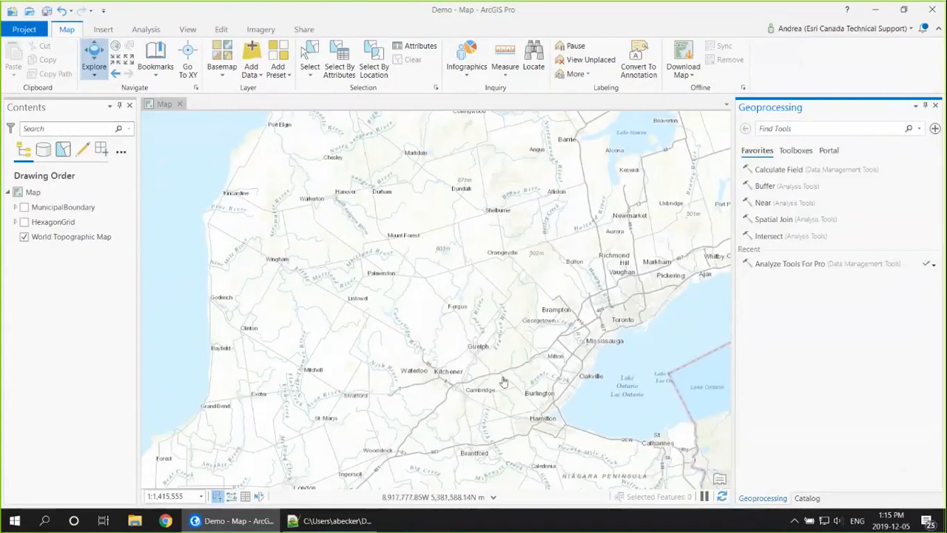
Step: Show the MunicipalBoundary layer and frame the map on the city of Waterloo
left_click_drag(500, 366, 499, 353)
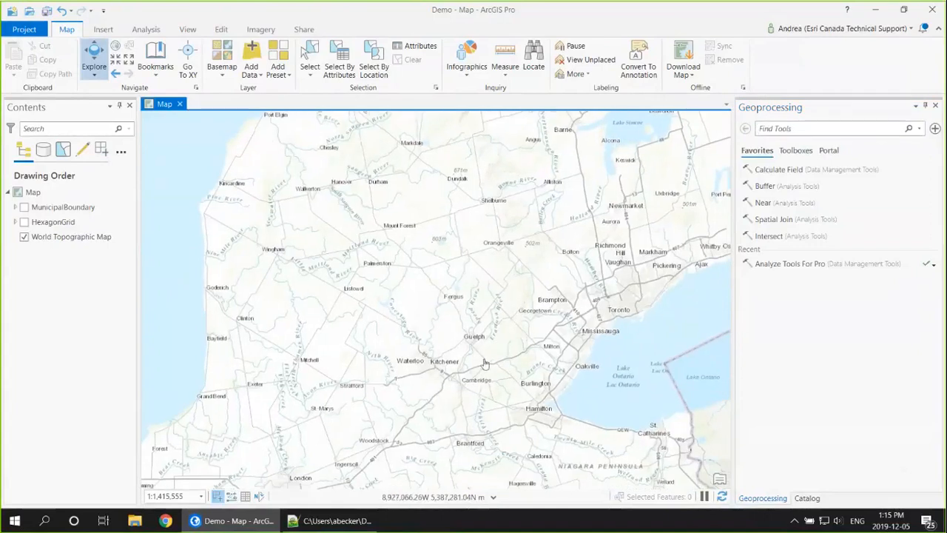
scroll(418, 366, "up", 1)
scroll(418, 366, "up", 2)
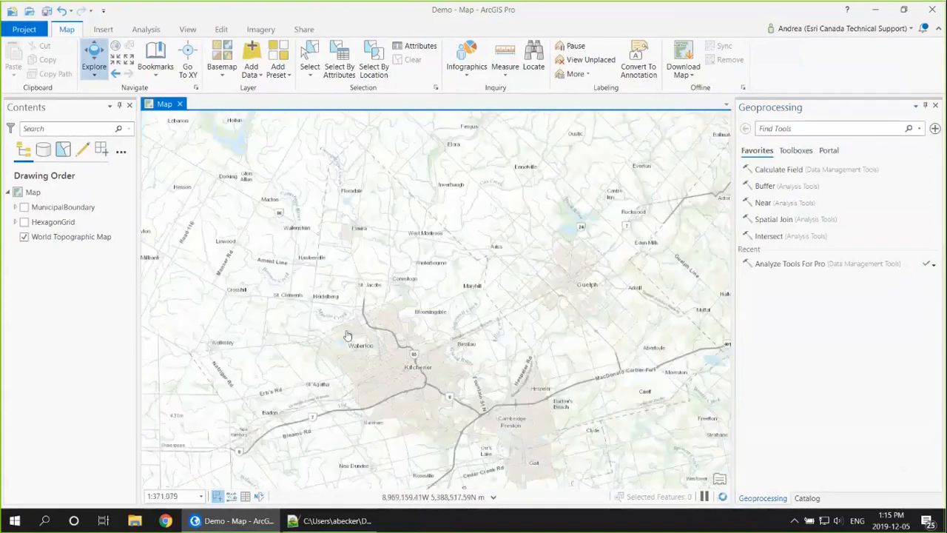
left_click(24, 207)
left_click_drag(300, 268, 337, 275)
scroll(379, 342, "up", 1)
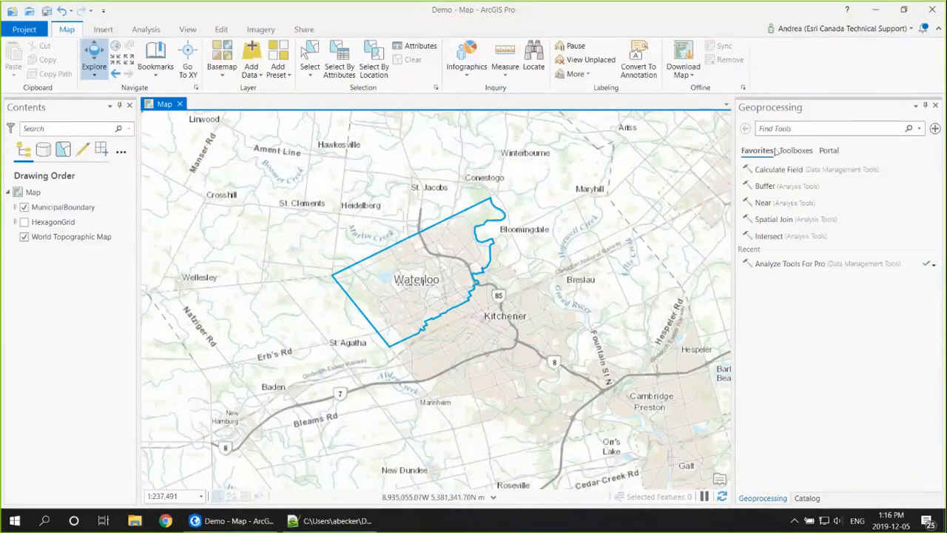
Step: Search the geoprocessing tools for "Analyze Tools" and open Analyze Tools For Pro
left_click(864, 132)
type("A")
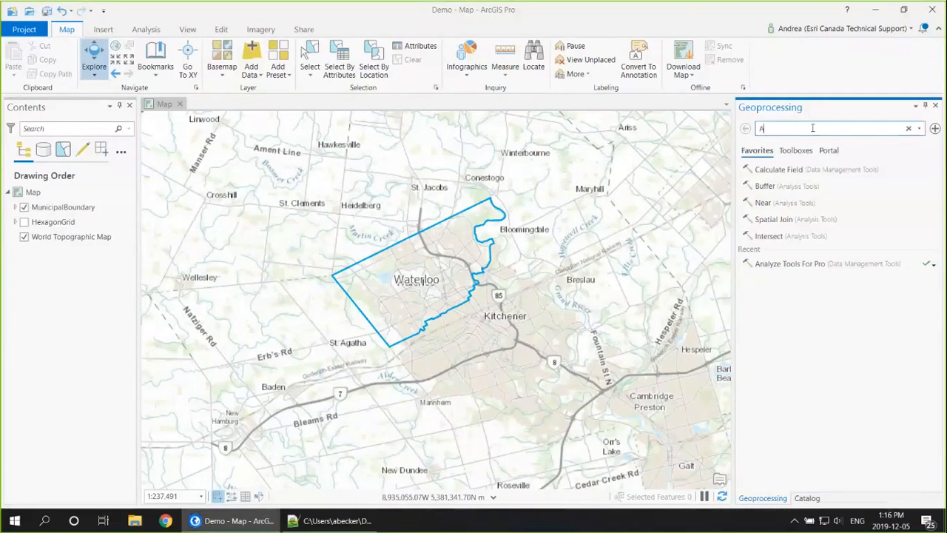
type("nalyze")
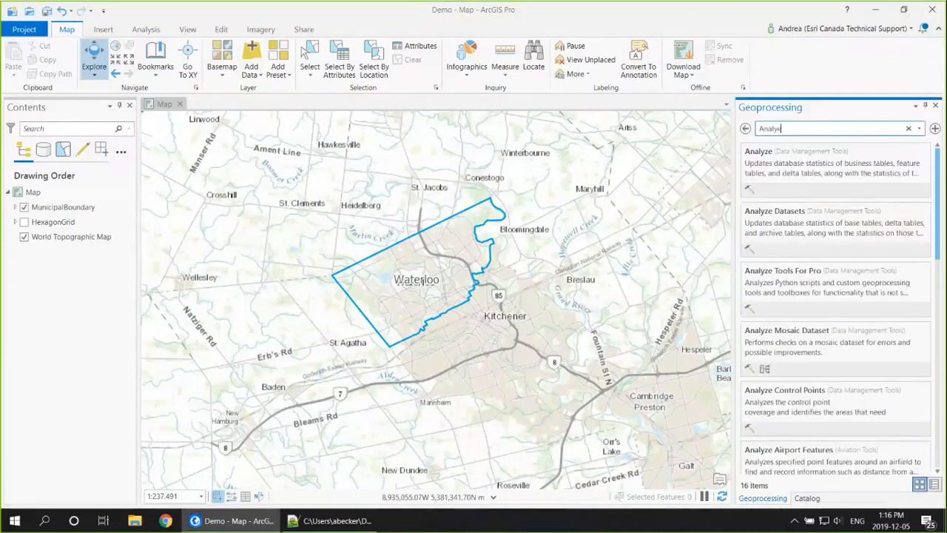
type(" tools")
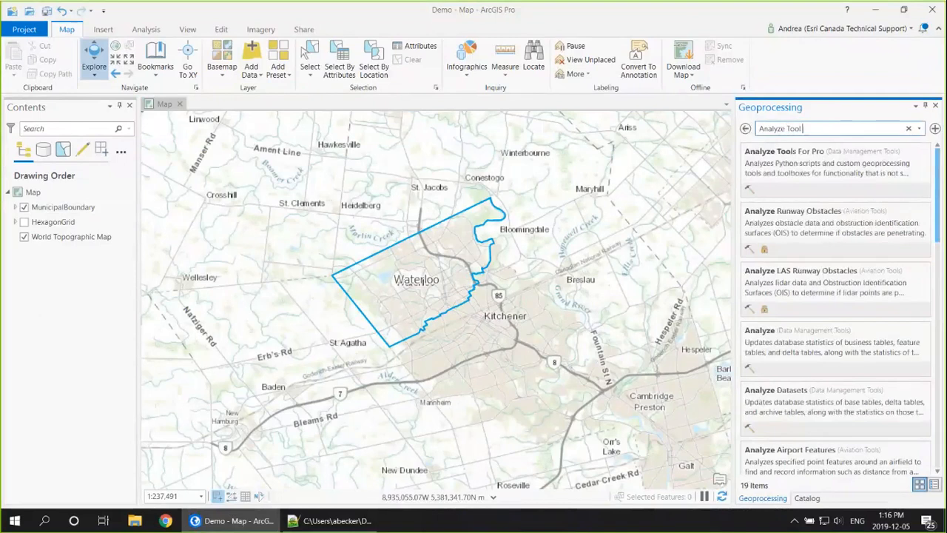
left_click(844, 173)
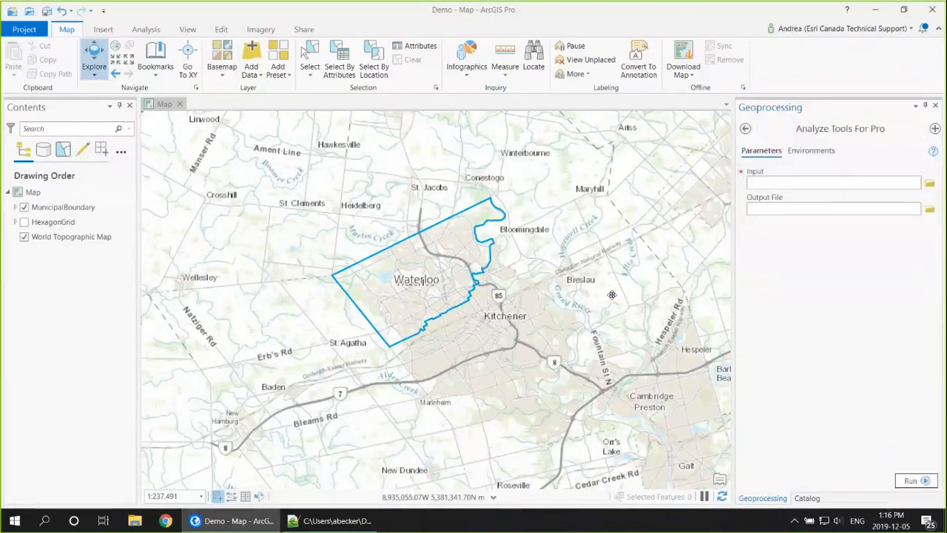
Step: Run Analyze Tools For Pro on HexagonalGrid.py from the Scripts folder, with Grid_output in the same folder as the output file
left_click(930, 184)
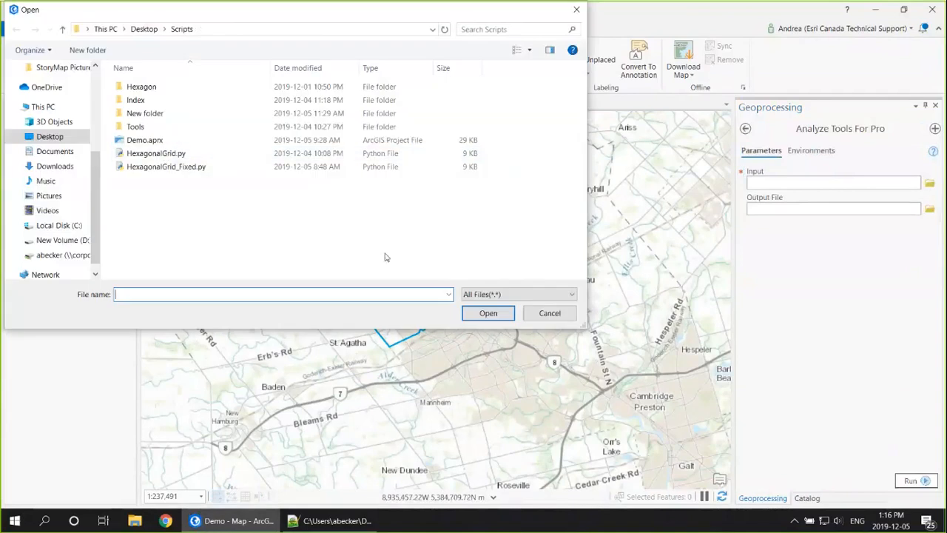
left_click(168, 154)
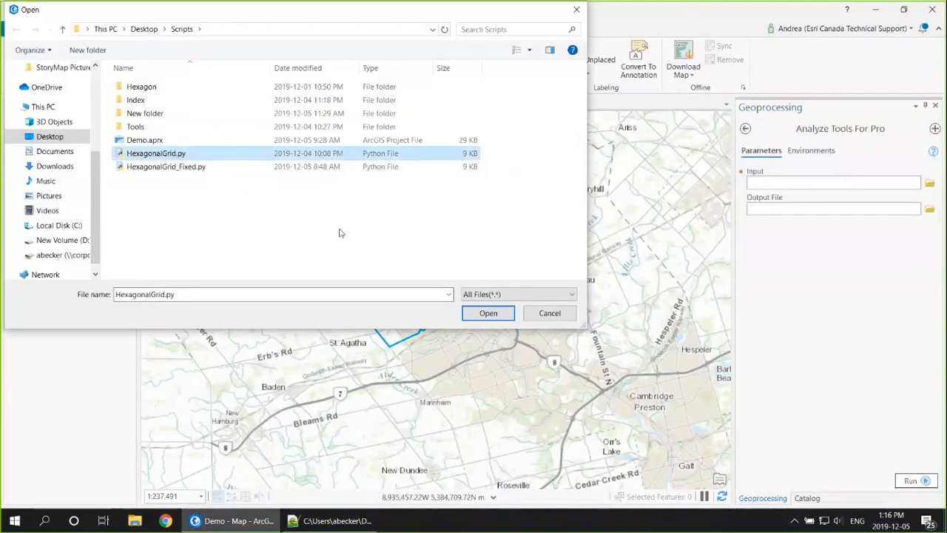
left_click(488, 313)
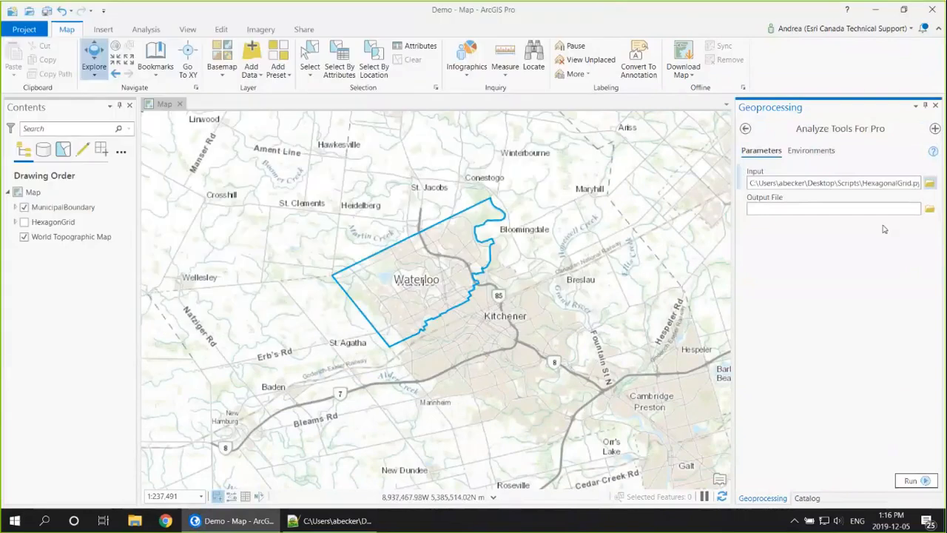
left_click(929, 209)
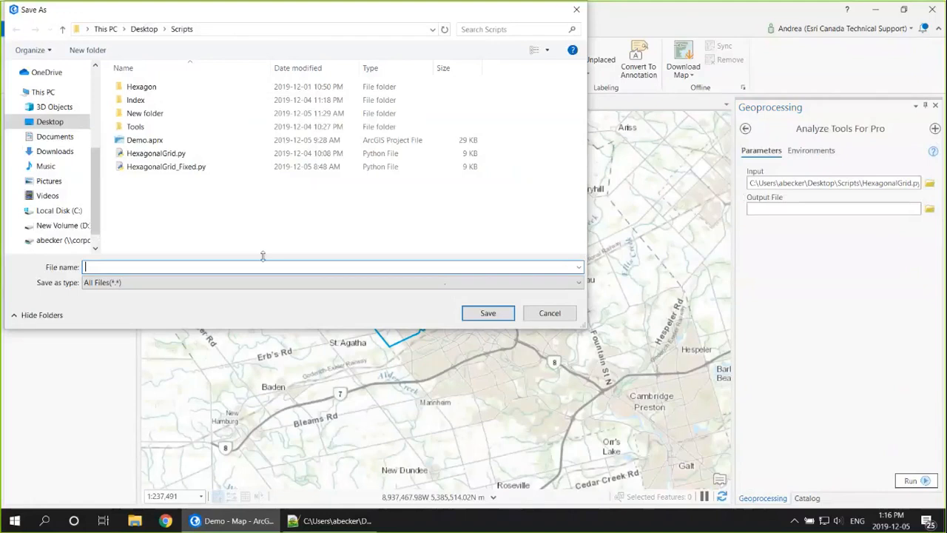
type("Grid_output")
left_click(487, 313)
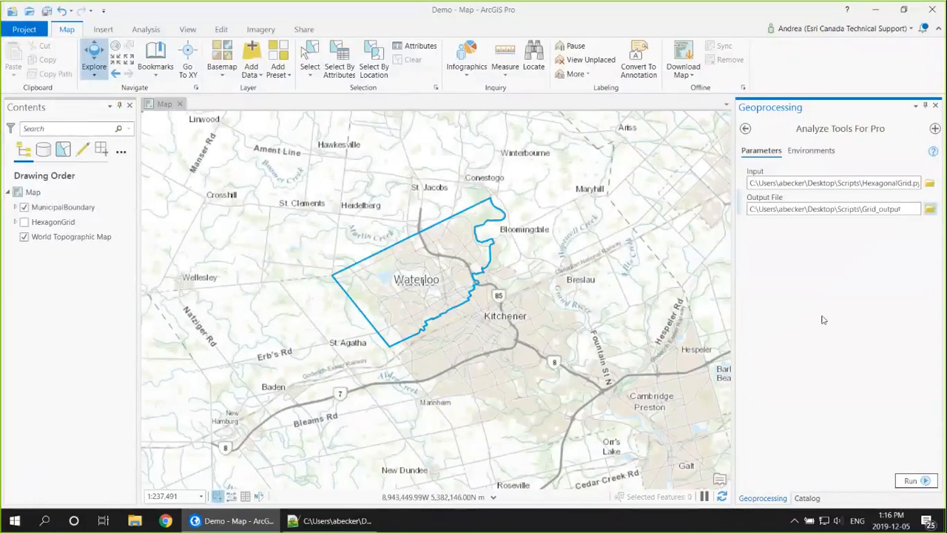
left_click(915, 480)
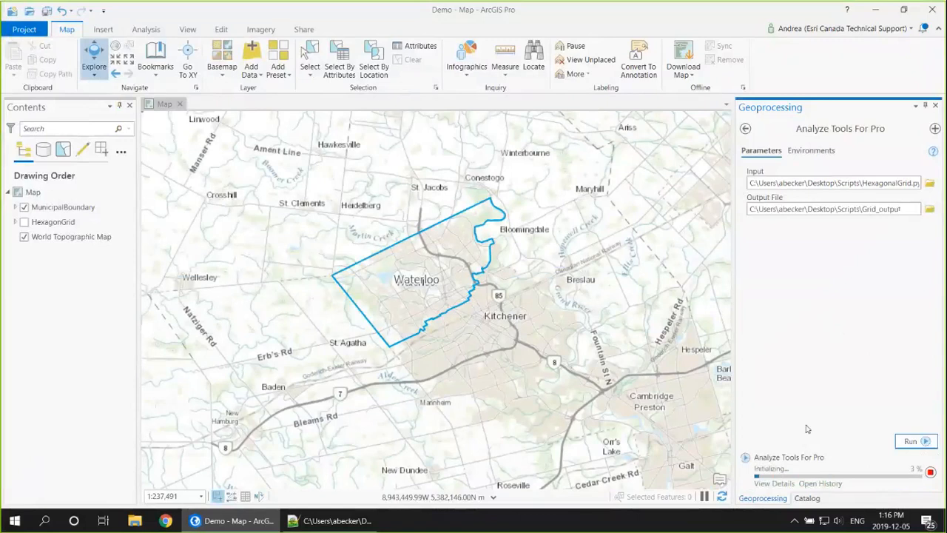
Step: Review the run's details, switch to Notepad++ and examine the suggested replacement for line 189 in the Grid_output_ report
left_click(790, 484)
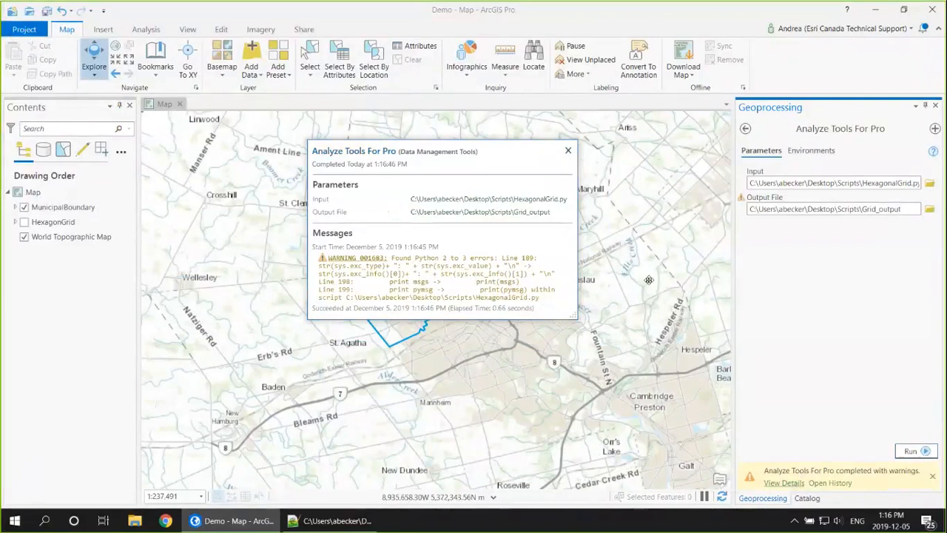
left_click(337, 524)
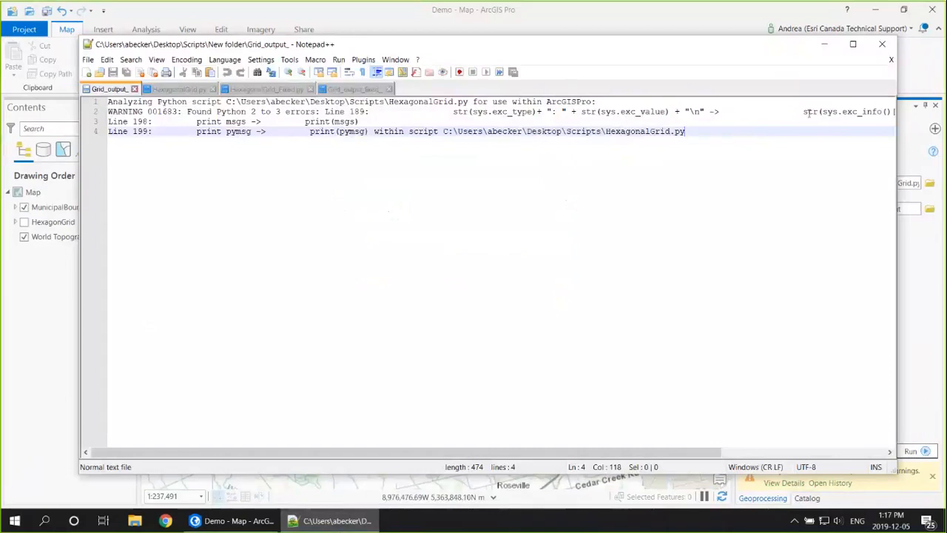
left_click_drag(519, 452, 697, 452)
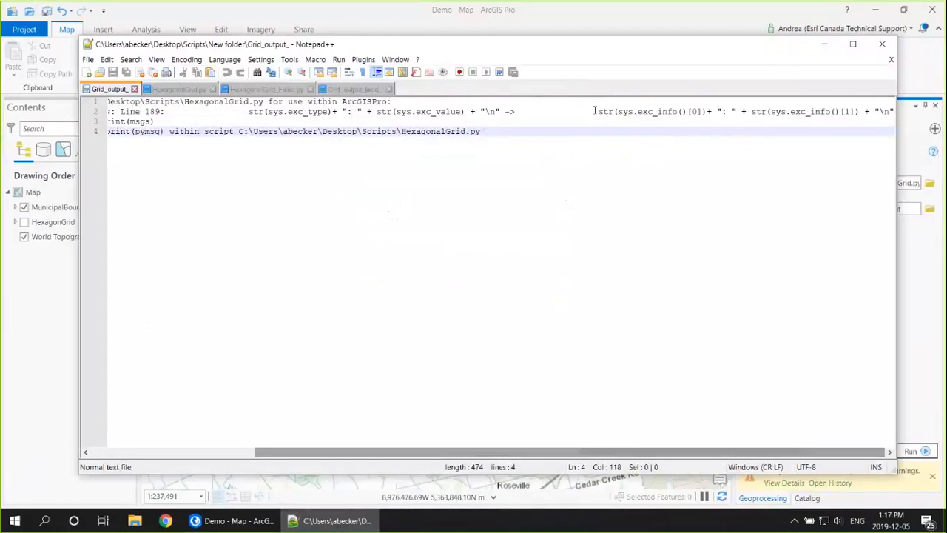
left_click_drag(597, 111, 894, 111)
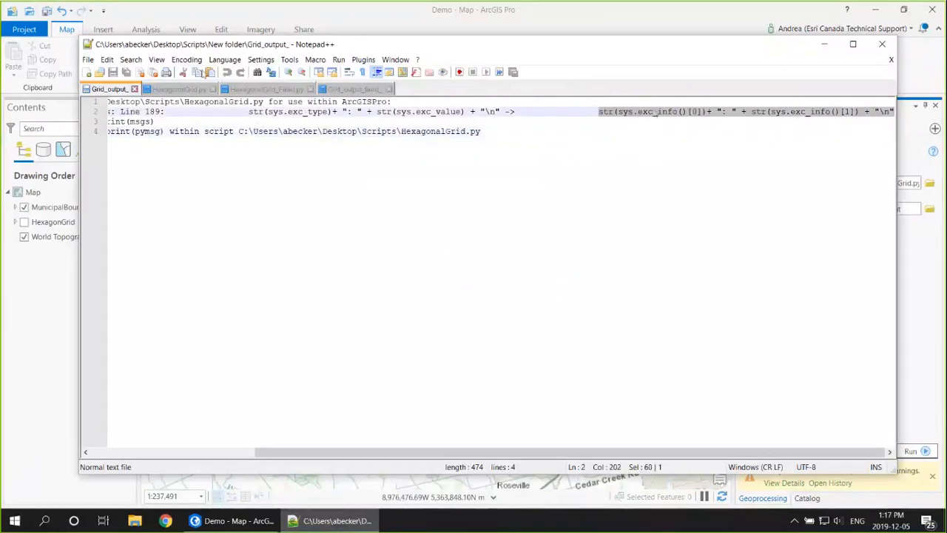
Step: Compare the except block of HexagonalGrid_Fixed.py with HexagonalGrid.py, return to ArcGIS Pro and close the run details
left_click(277, 92)
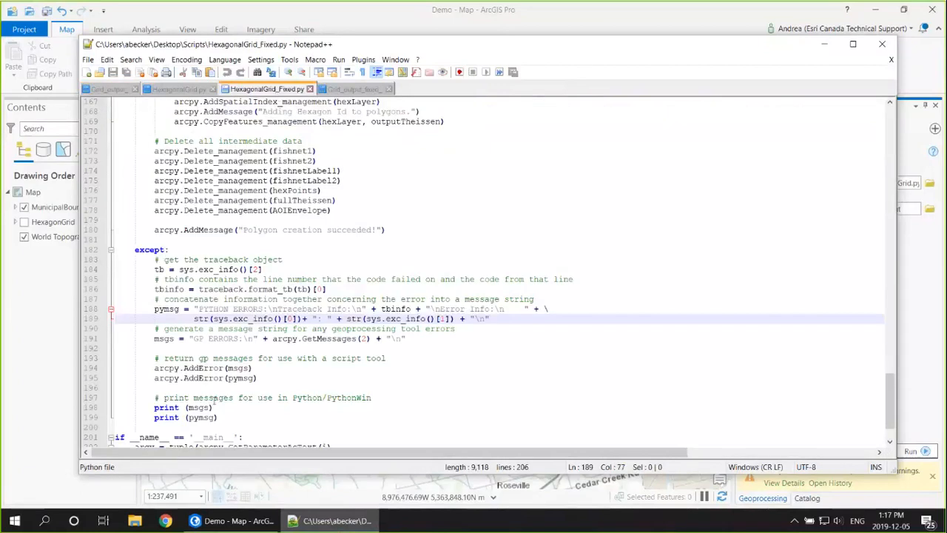
left_click(178, 89)
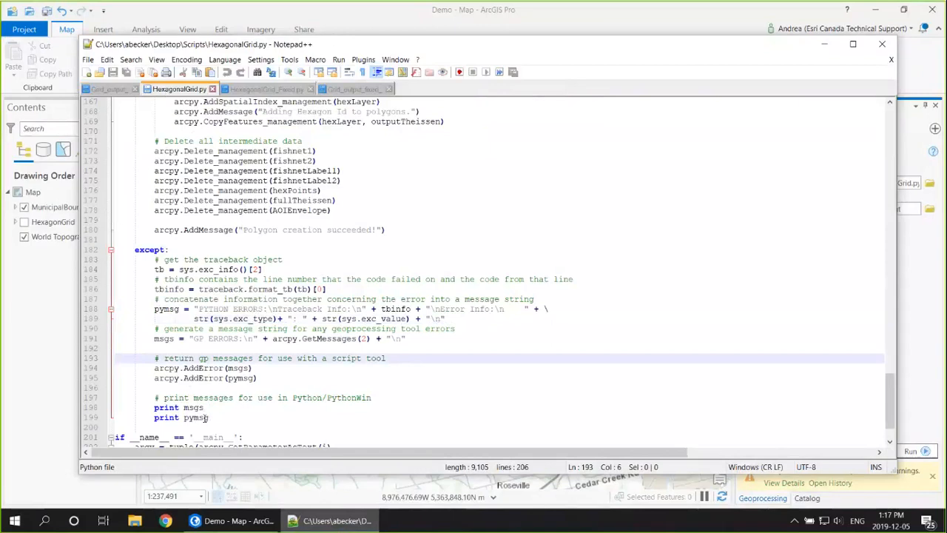
left_click(259, 88)
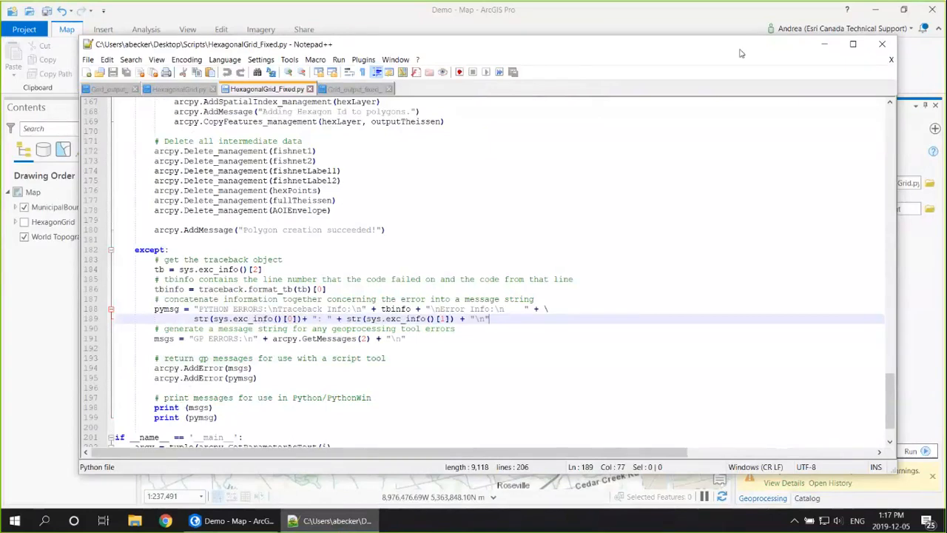
left_click(822, 44)
left_click(567, 150)
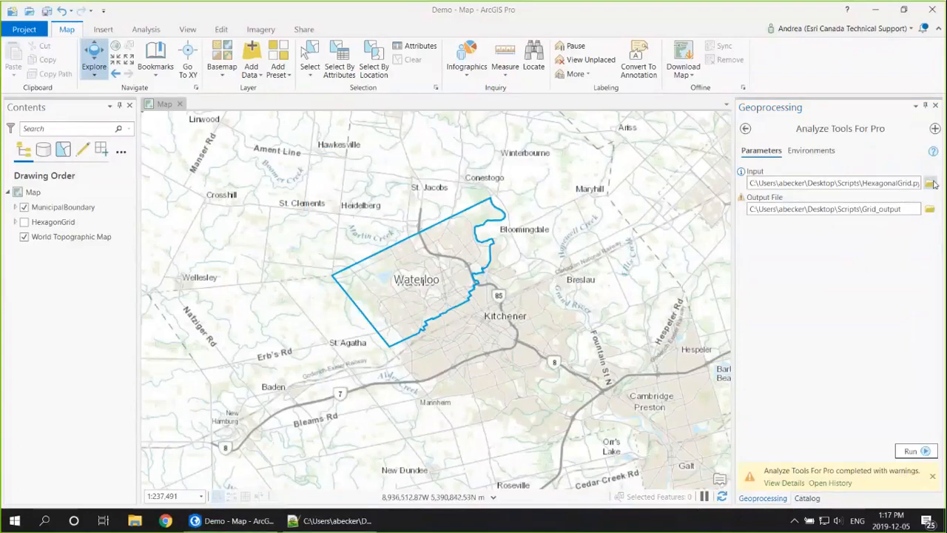
Step: Run Analyze Tools For Pro on HexagonalGrid_Fixed.py with Grid_output_fixed as the output file
left_click(930, 183)
left_click(164, 180)
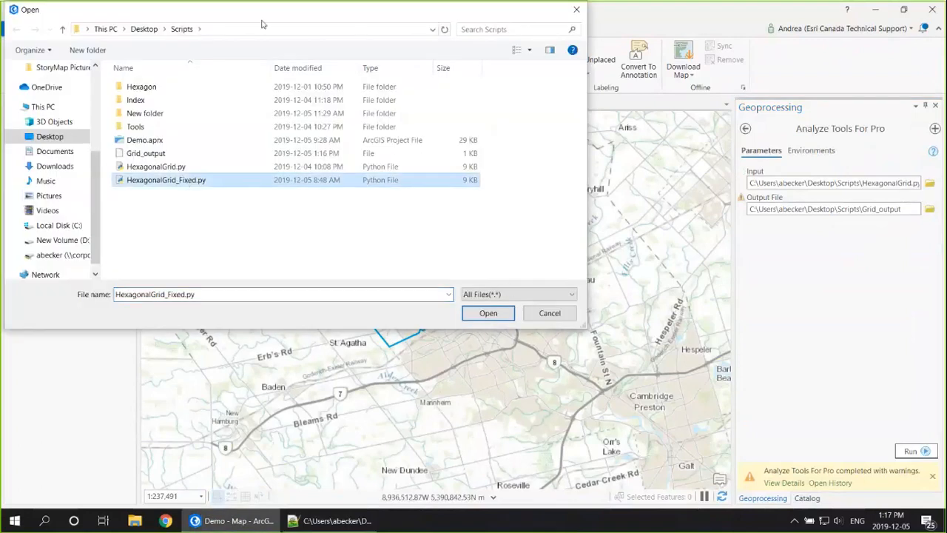
left_click(489, 314)
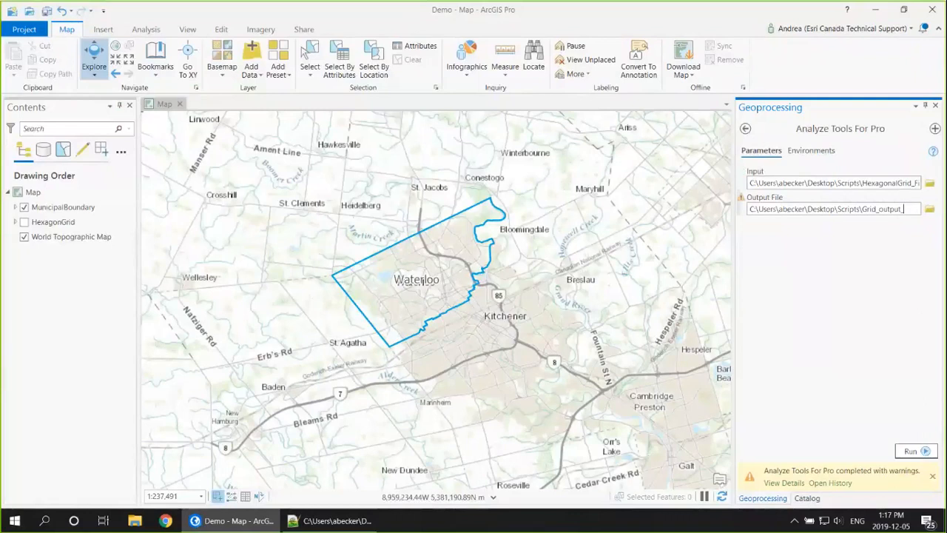
type("fixed")
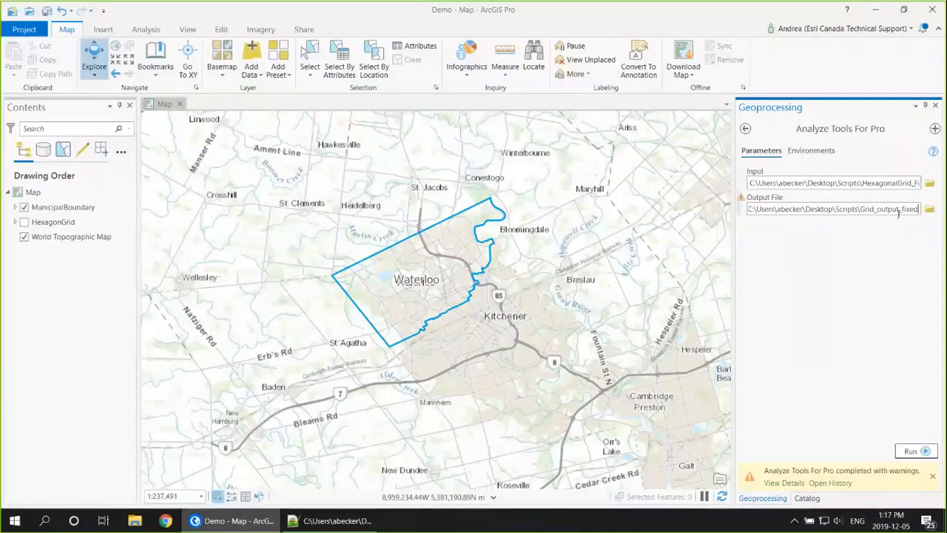
left_click(910, 452)
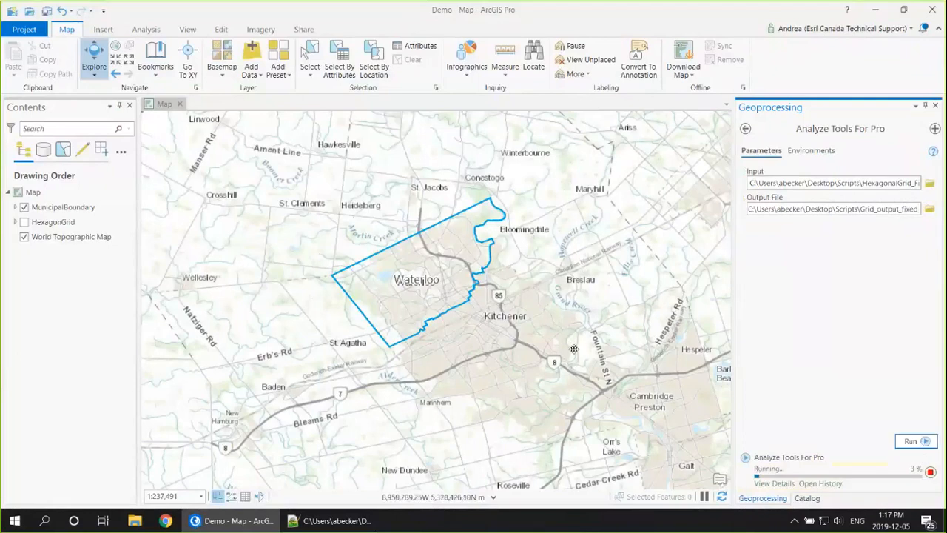
Step: Switch to Notepad++, read the Grid_output_fixed_ report for the corrected script and return to ArcGIS Pro
left_click(335, 521)
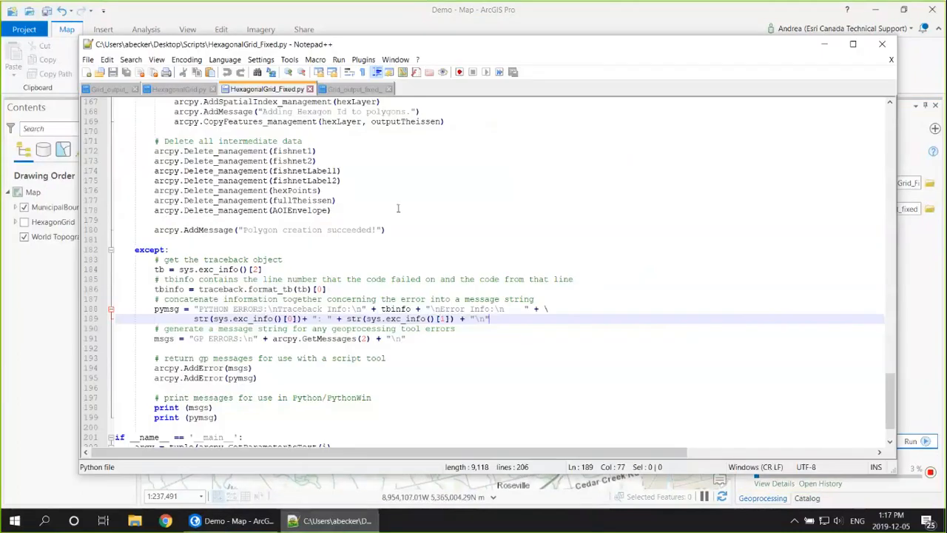
left_click(351, 90)
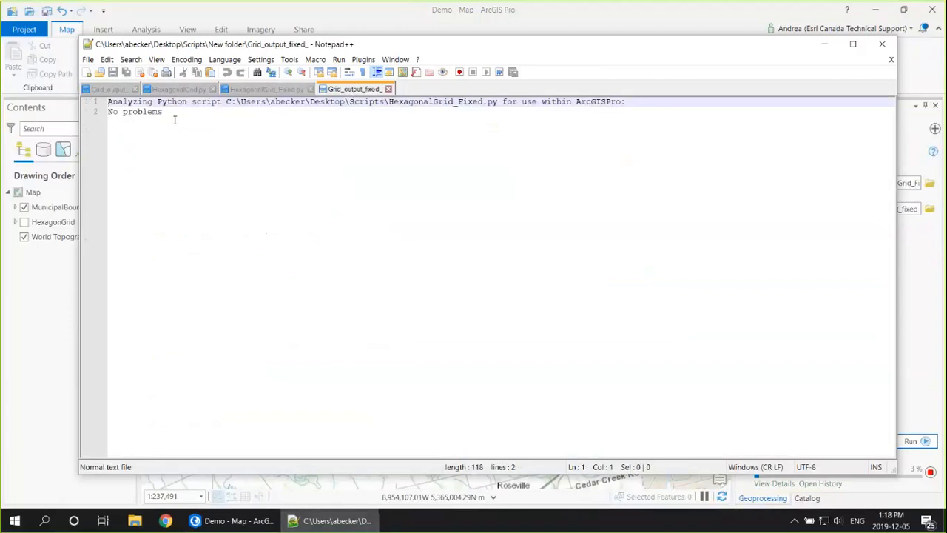
left_click_drag(389, 102, 500, 102)
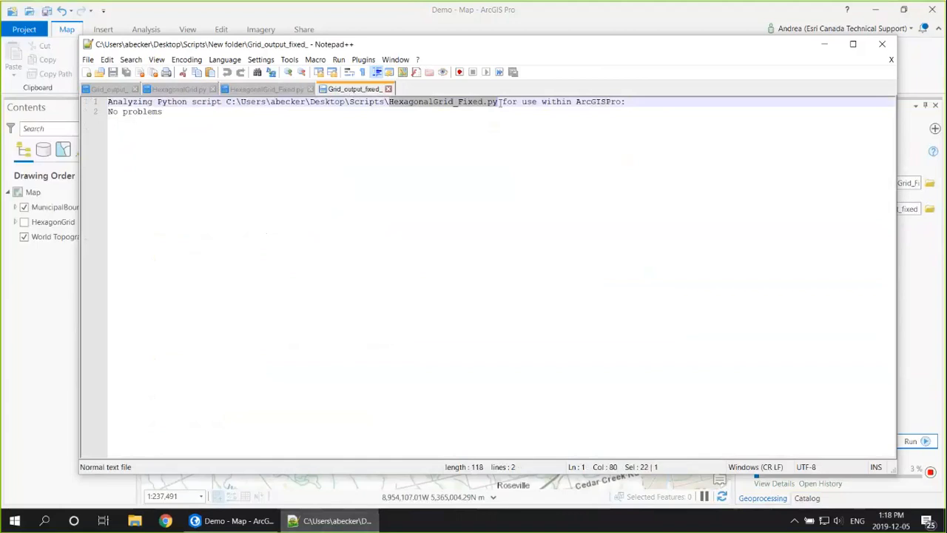
left_click(185, 119)
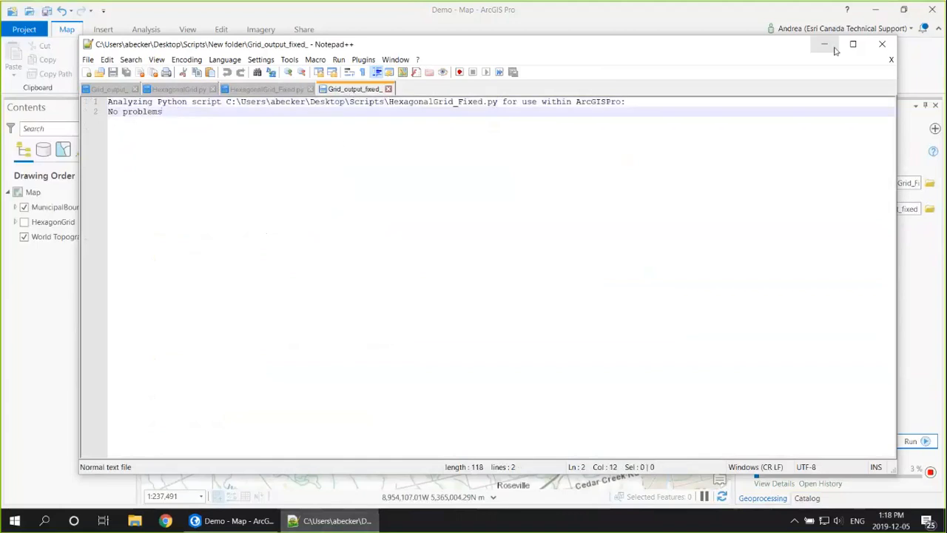
left_click(824, 45)
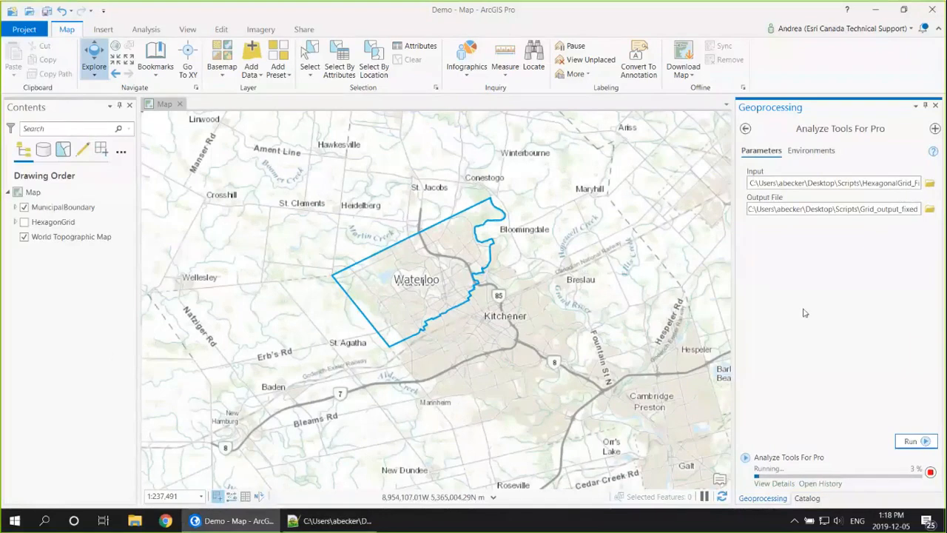
Step: Show the HexagonGrid layer on the map and check the details of the finished Analyze Tools For Pro run
left_click(24, 222)
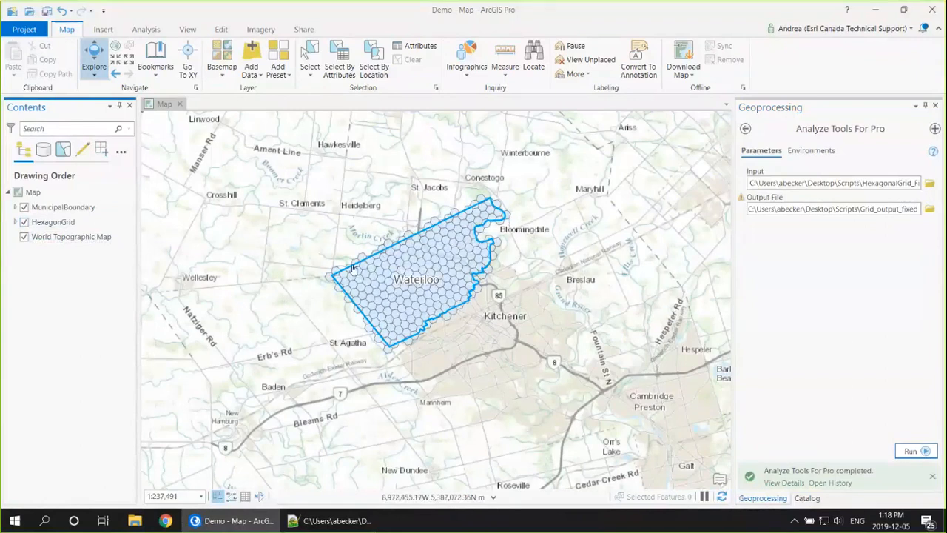
left_click(784, 483)
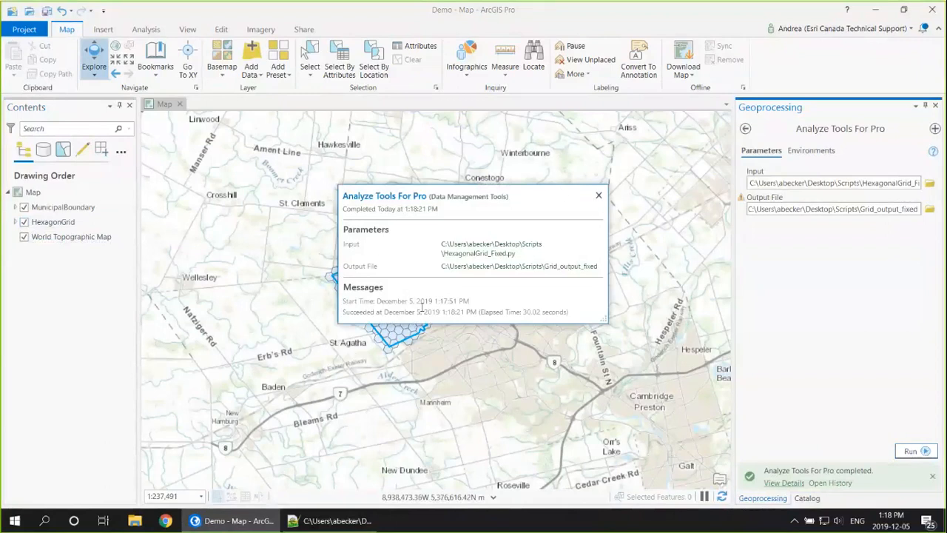
left_click(599, 196)
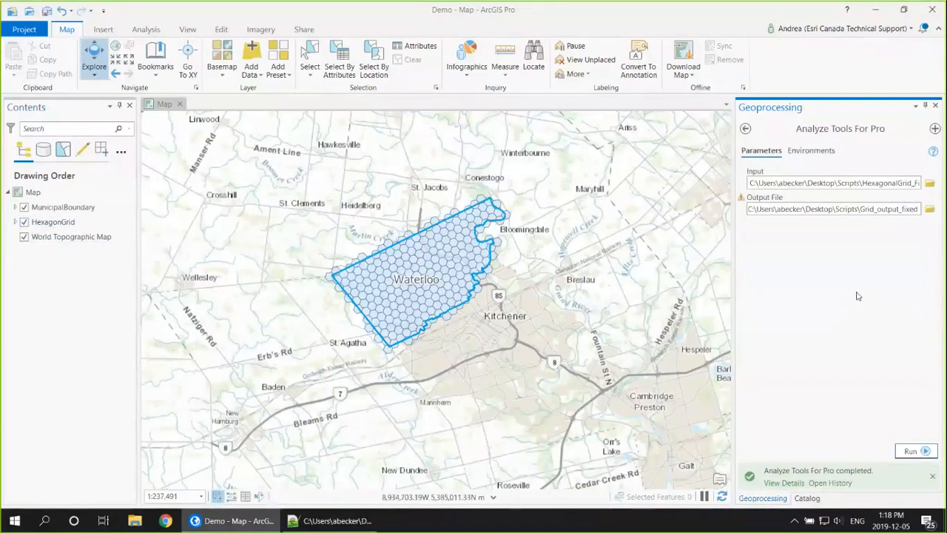
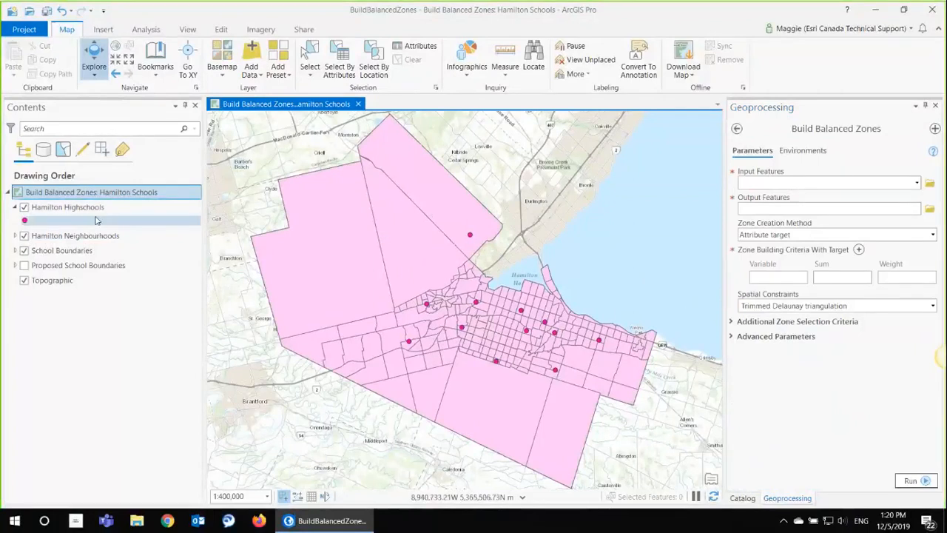
Step: Review the Number of Schools and Population Under 19 fields in the Hamilton Neighbourhoods attribute table, and close the table
right_click(74, 235)
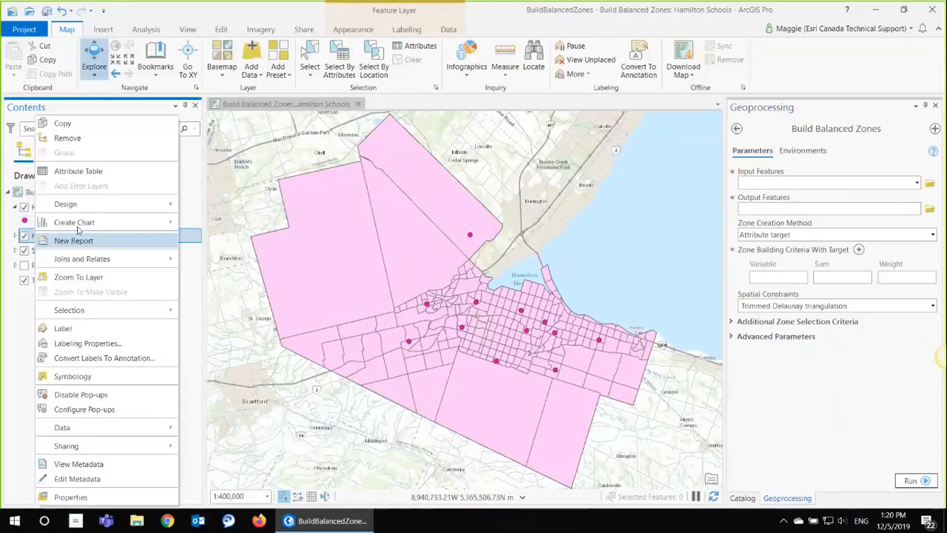
left_click(74, 171)
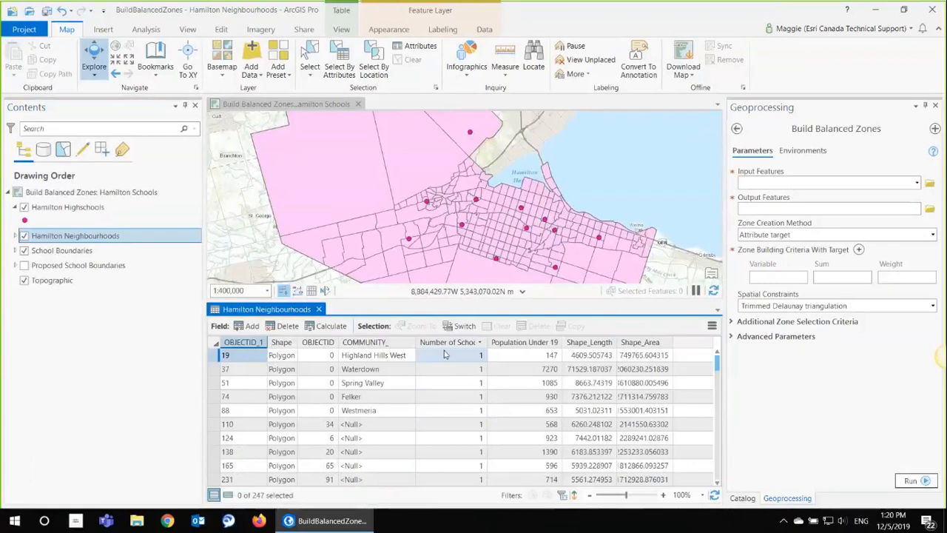
scroll(458, 429, "down", 3)
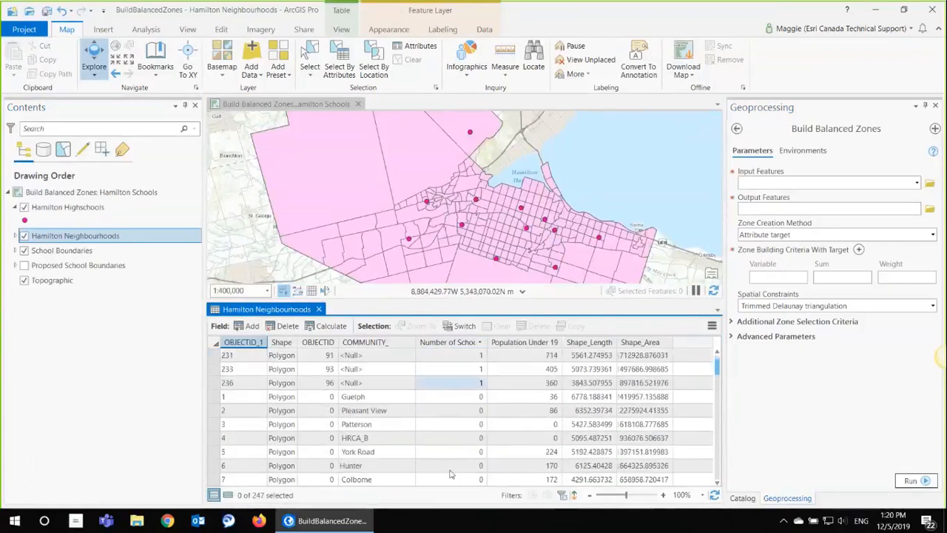
scroll(452, 474, "up", 3)
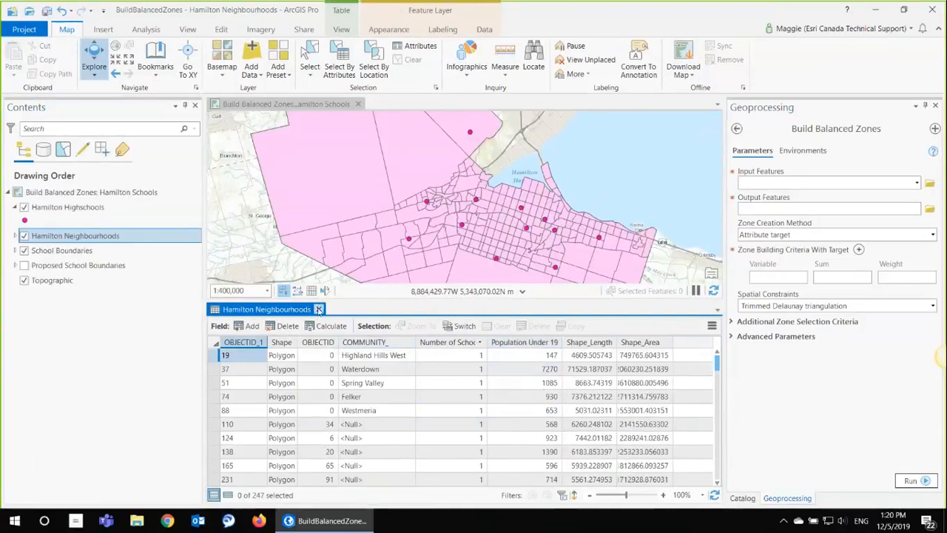
left_click(318, 310)
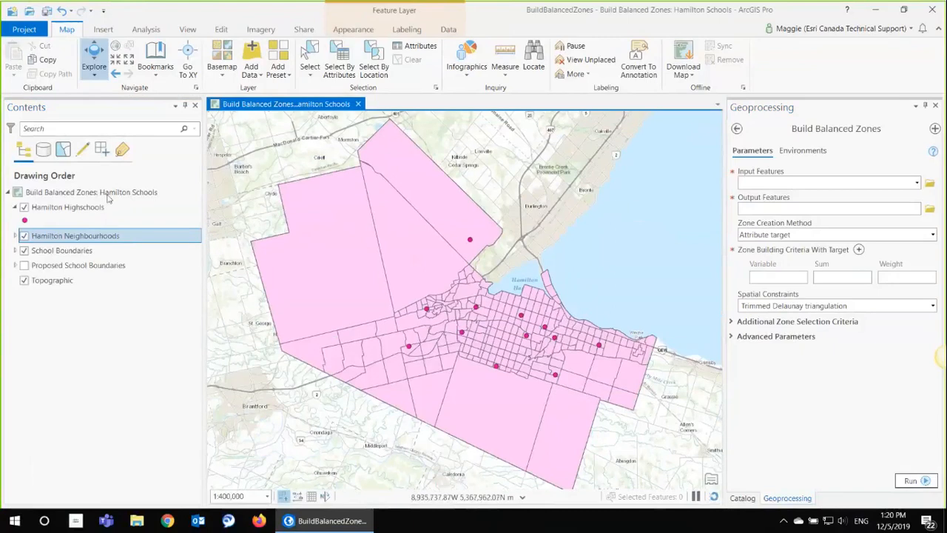
Step: Set Hamilton Neighbourhoods as the Build Balanced Zones input and save the output features as Proposed_Schools2 in Default.gdb
left_click(917, 183)
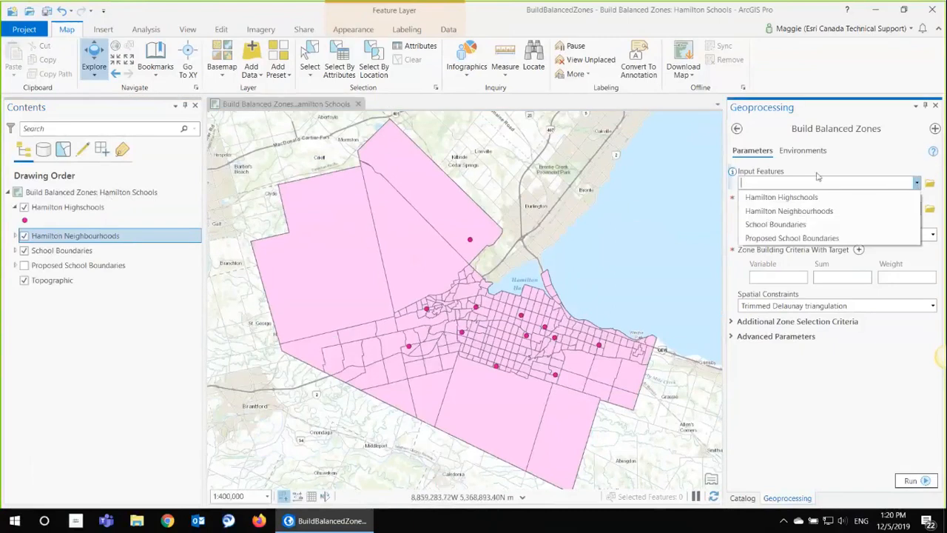
left_click(830, 212)
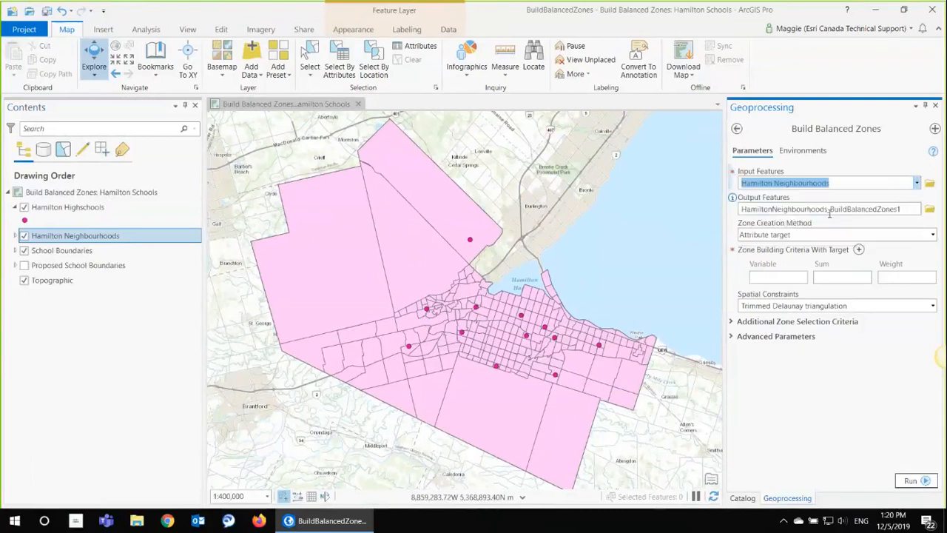
left_click(900, 208)
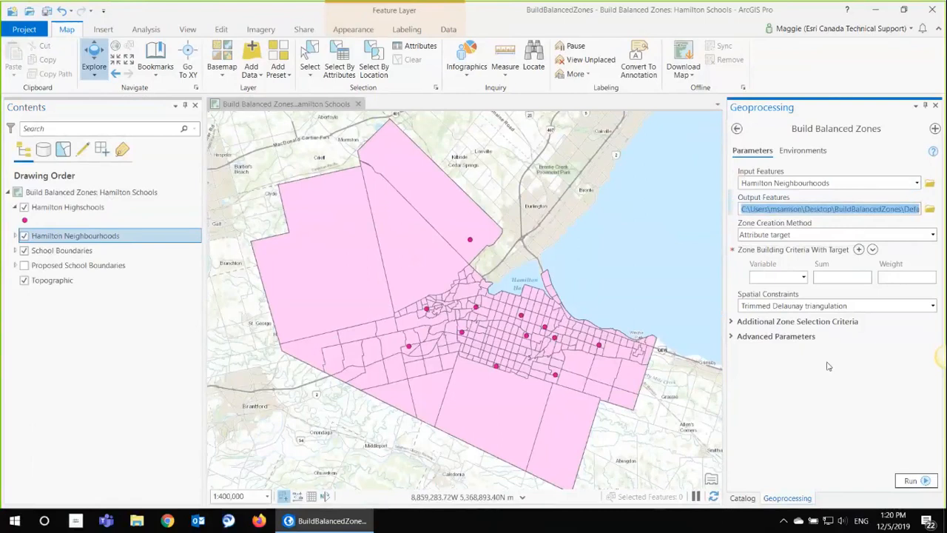
key("BackSpace")
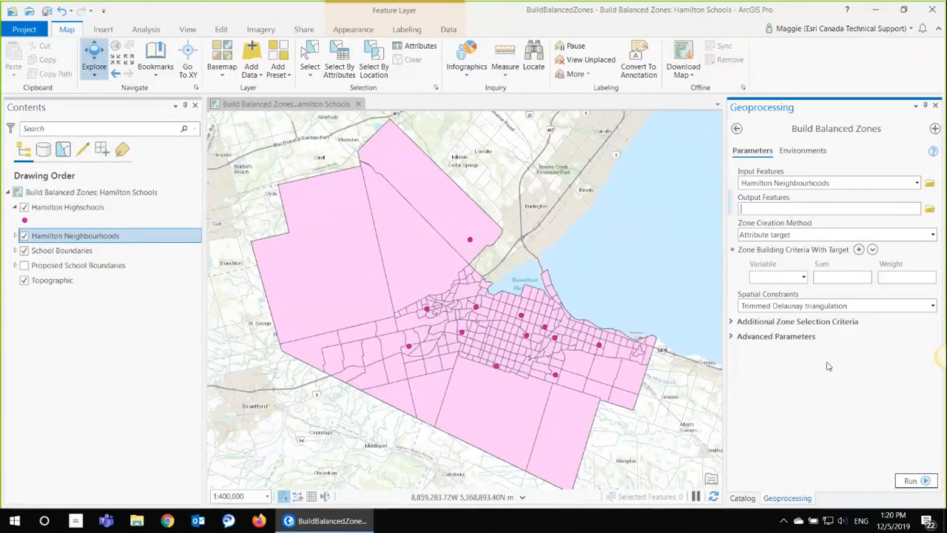
left_click(929, 209)
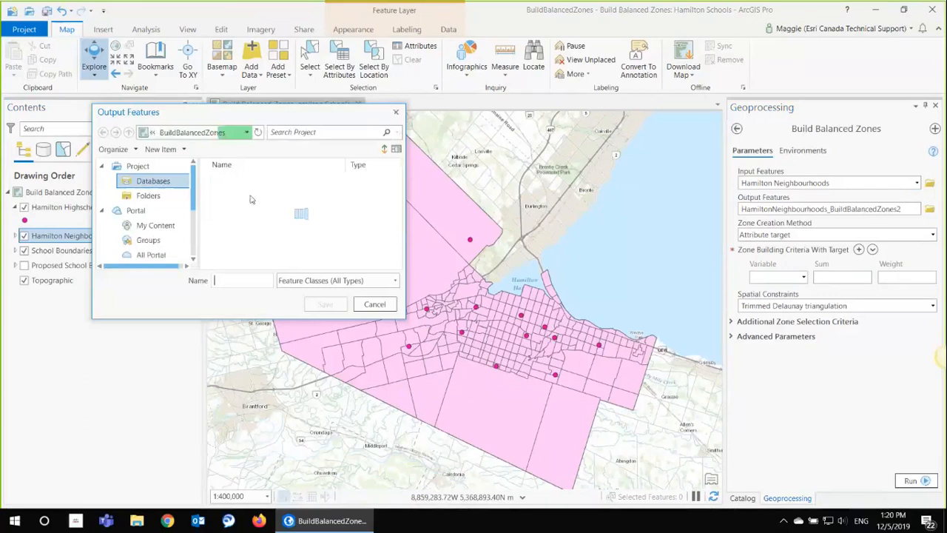
left_click(226, 198)
double_click(226, 195)
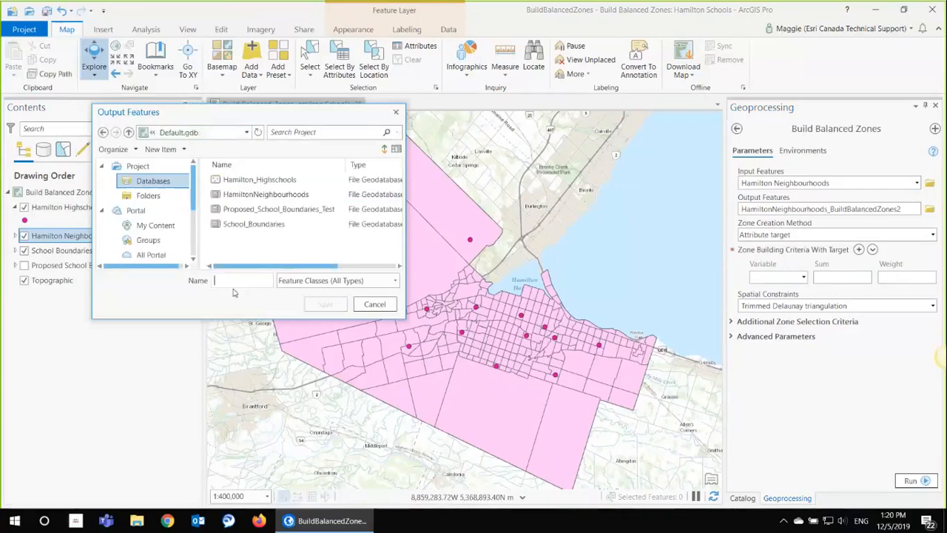
left_click(233, 281)
type("Proposed_Schools")
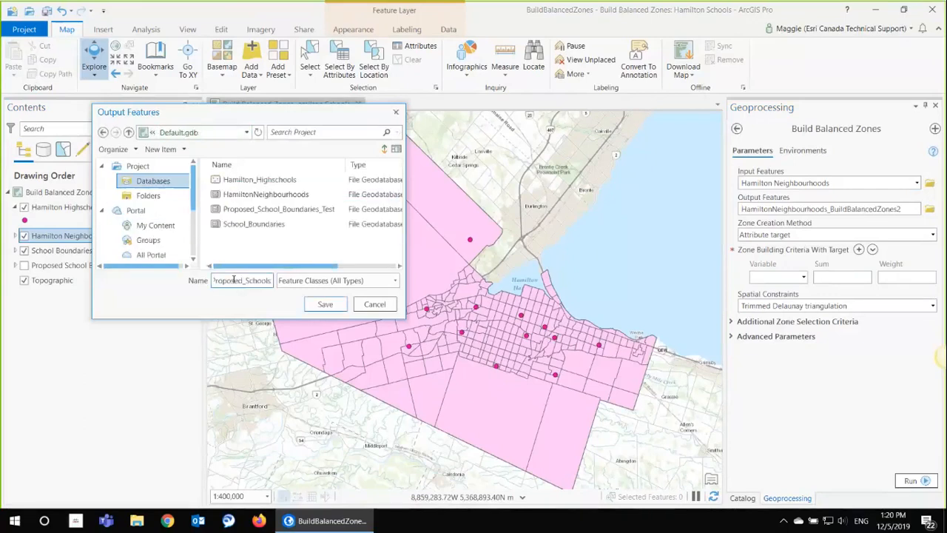
type("2")
left_click(325, 304)
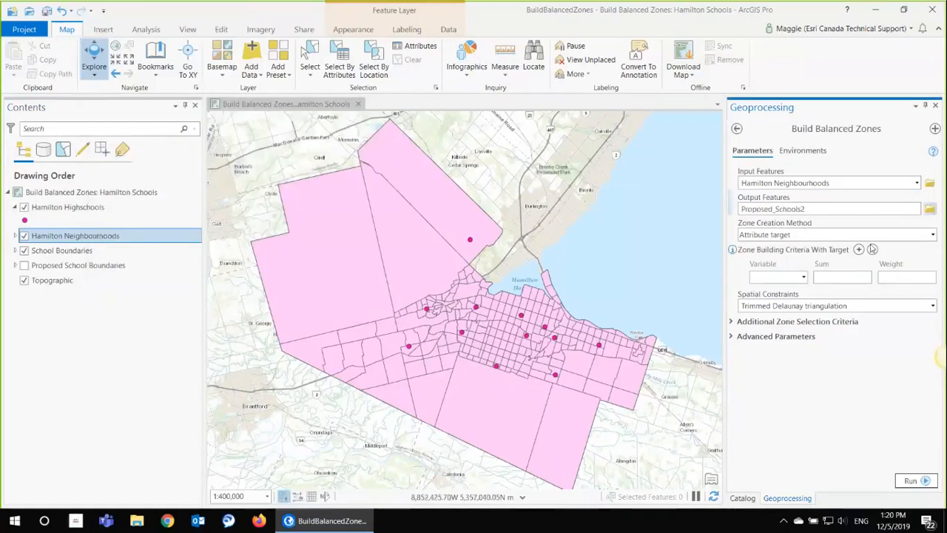
Step: Keep Attribute target as the zone creation method and add a Number of Schools criterion with sum 1 and weight 100
left_click(932, 235)
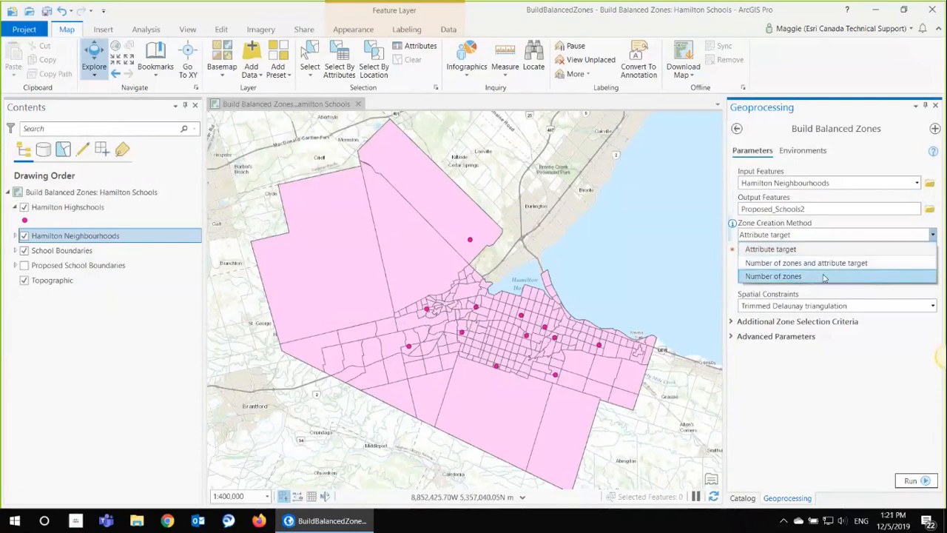
left_click(823, 250)
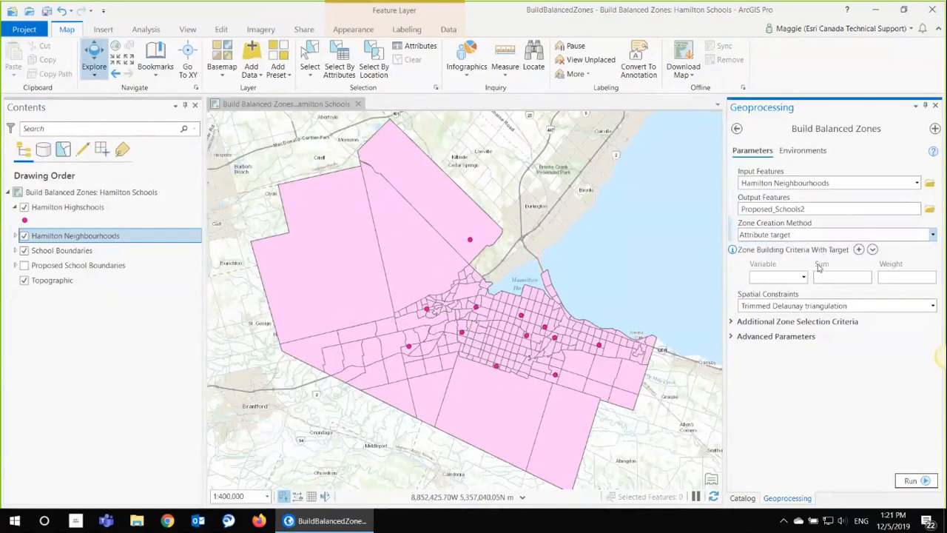
left_click(804, 277)
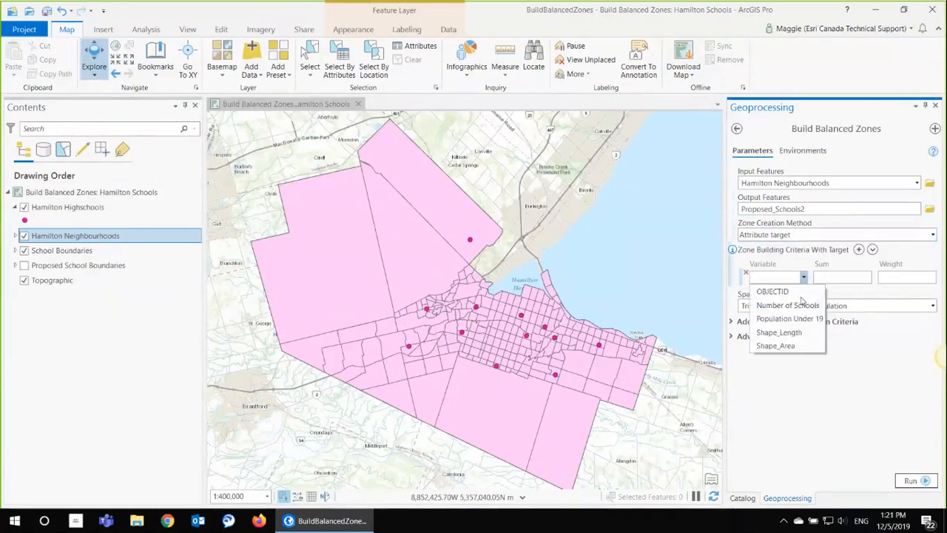
left_click(787, 305)
left_click(851, 280)
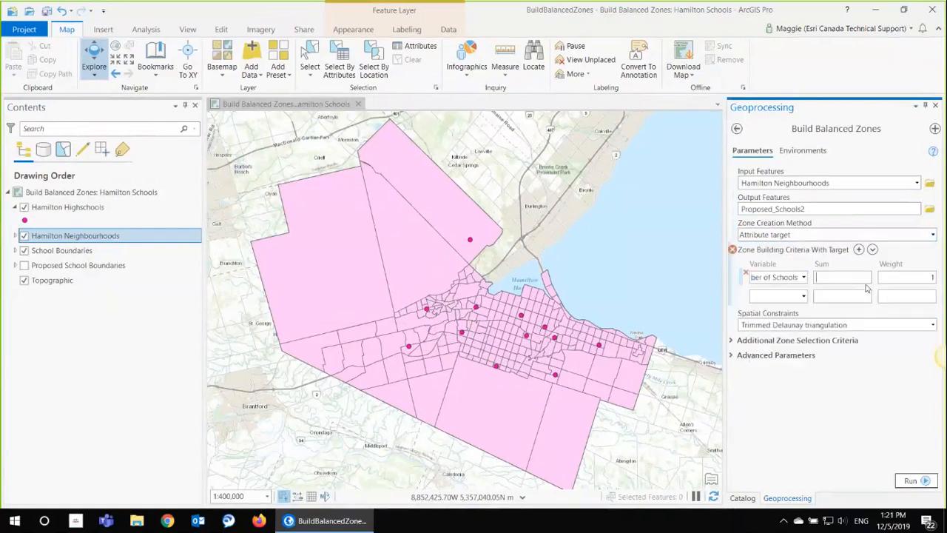
type("1")
left_click(930, 276)
type("100")
Step: Add Population Under 19 as a second zone building criterion with sum 9000 and weight 50
left_click(803, 296)
left_click(788, 337)
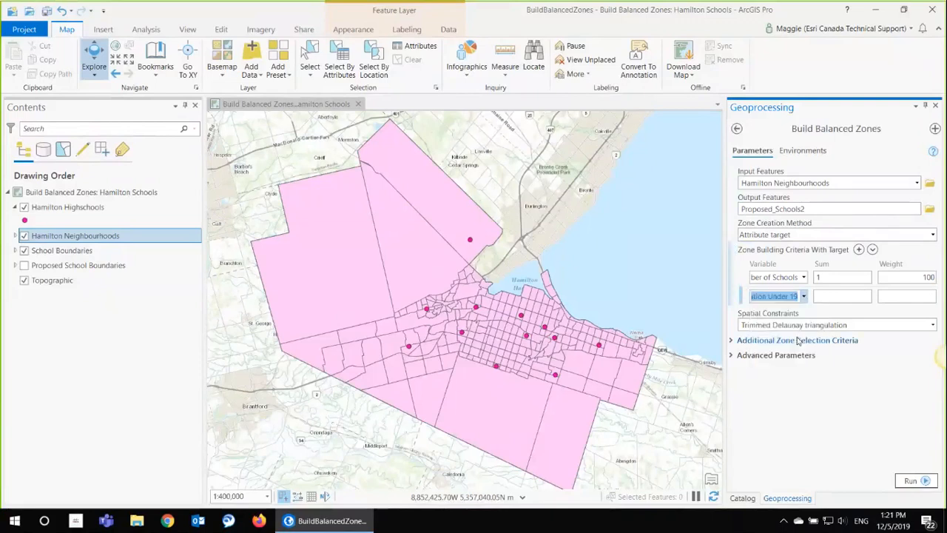
left_click(841, 296)
type("900")
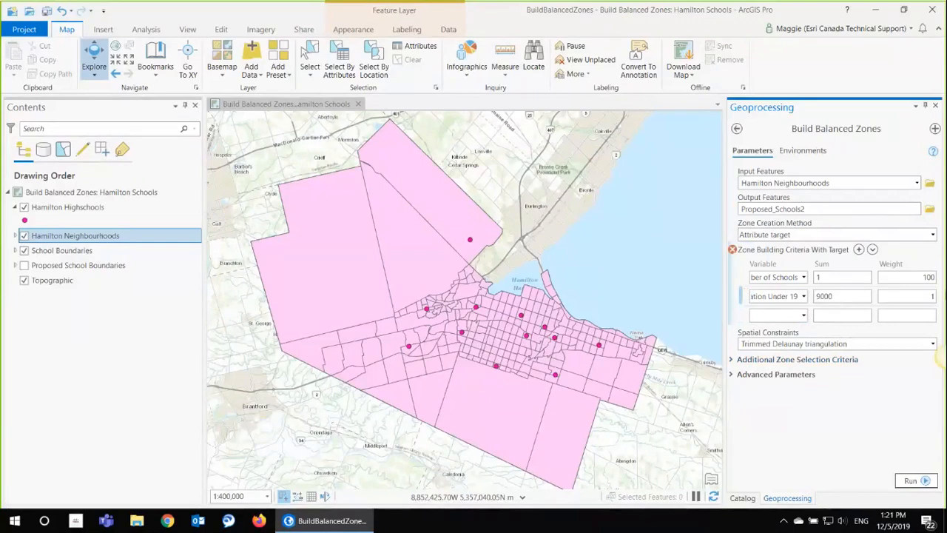
type("0")
key("Tab")
type("50")
Step: Set the spatial constraints to Contiguity edges corners and choose Compactness as an additional zone characteristic
left_click(930, 344)
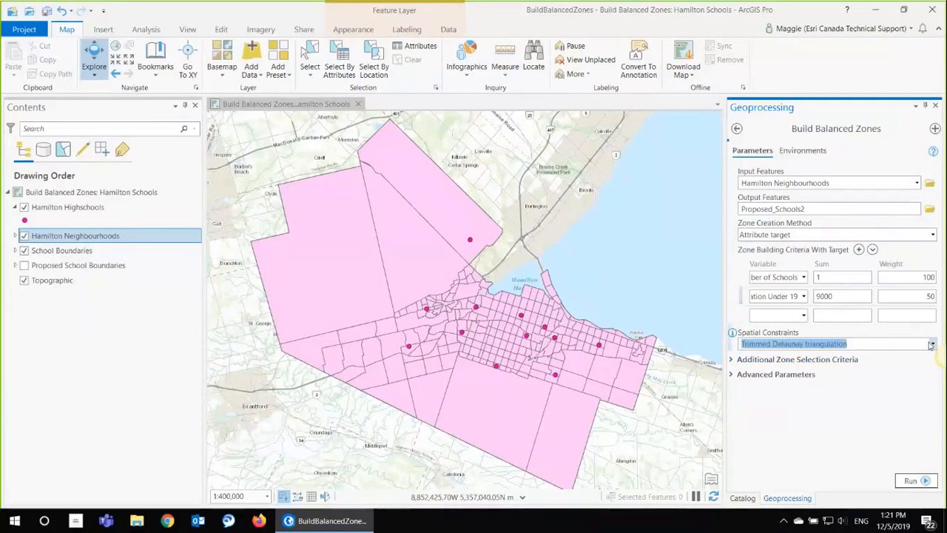
left_click(931, 344)
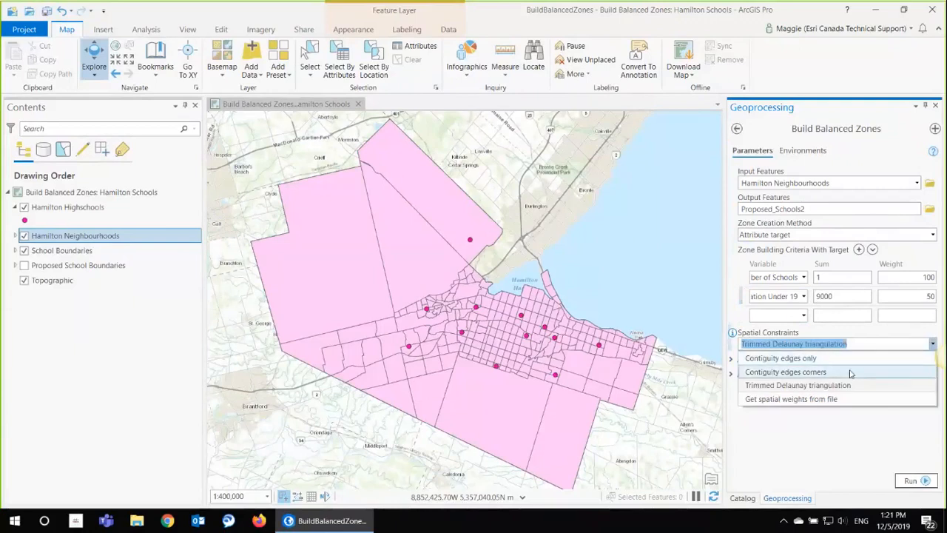
left_click(850, 373)
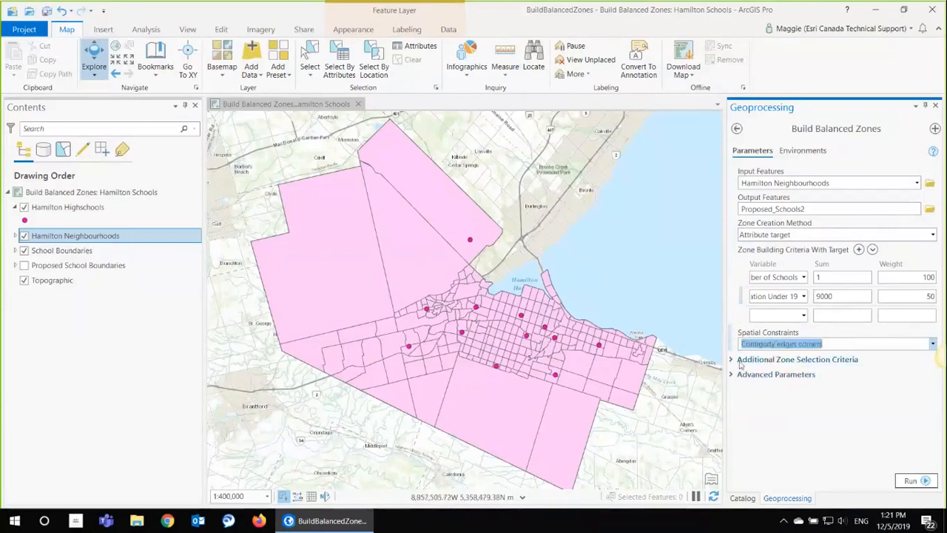
left_click(737, 360)
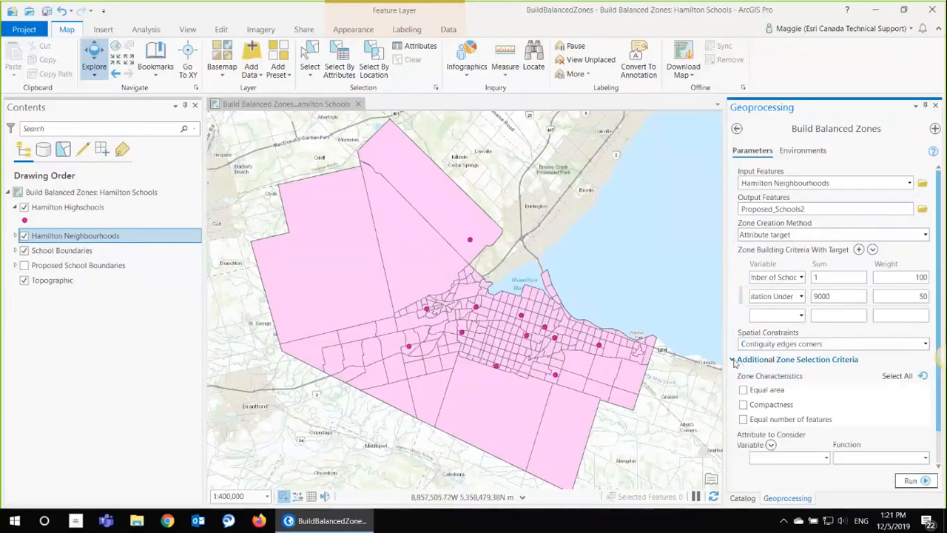
left_click(743, 405)
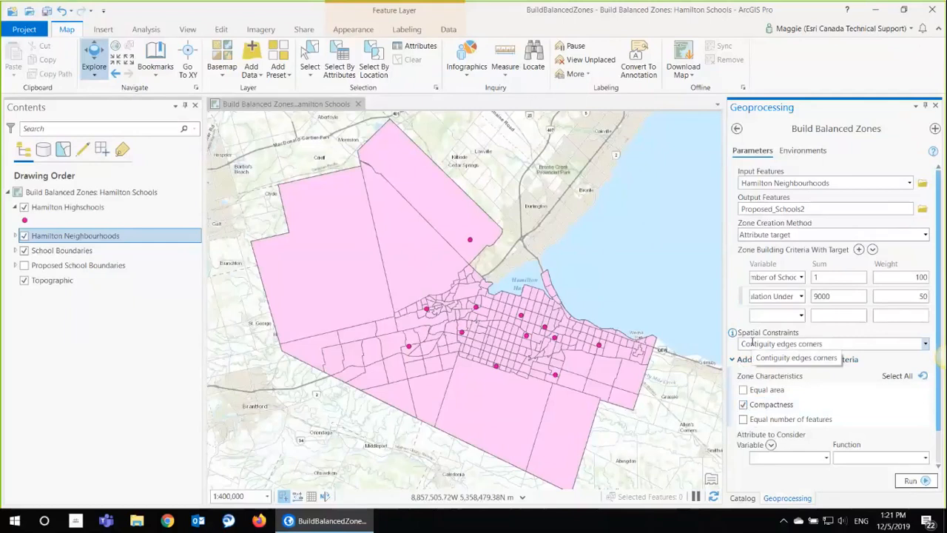
Step: Review the remaining selection criteria and advanced parameters, leaving them at their defaults, and run Build Balanced Zones
scroll(740, 399, "down", 2)
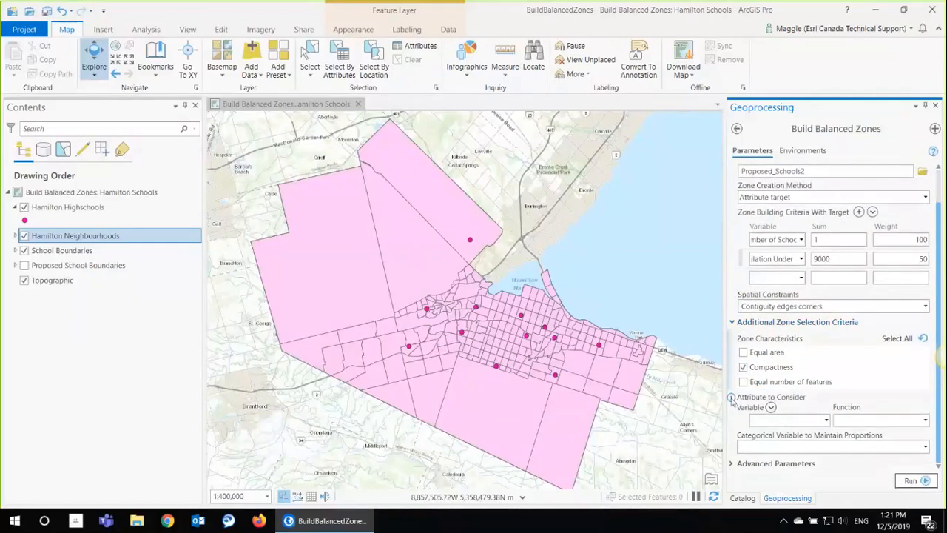
mouse_move(731, 398)
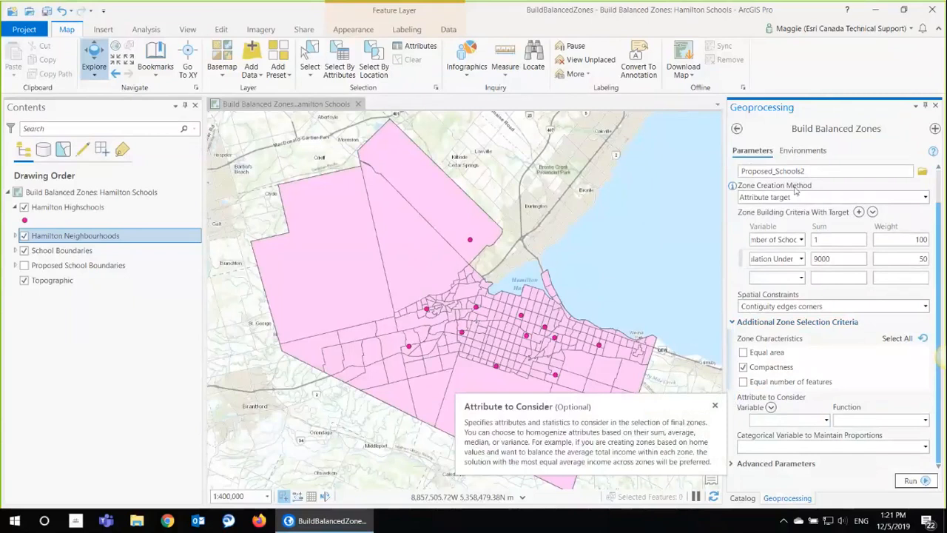
left_click(732, 464)
scroll(783, 380, "down", 1)
scroll(783, 380, "down", 3)
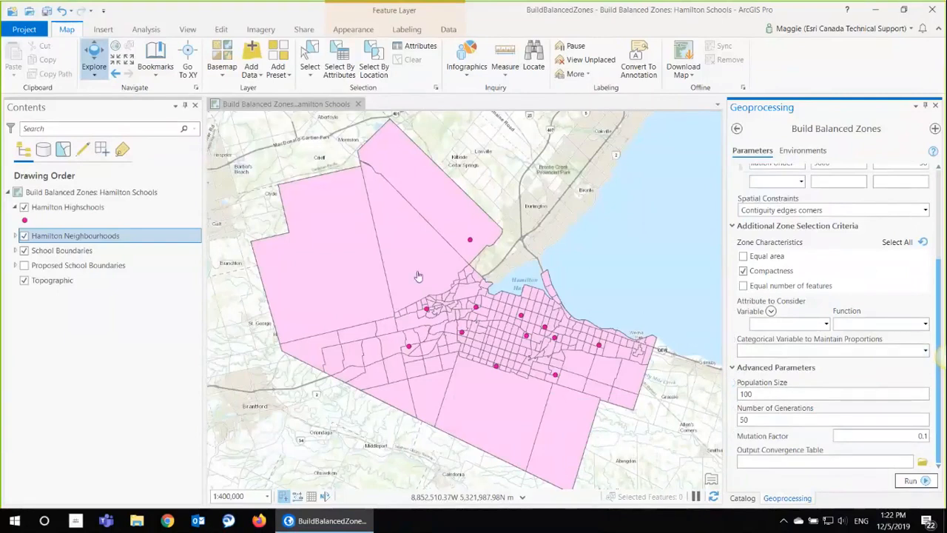
left_click(923, 485)
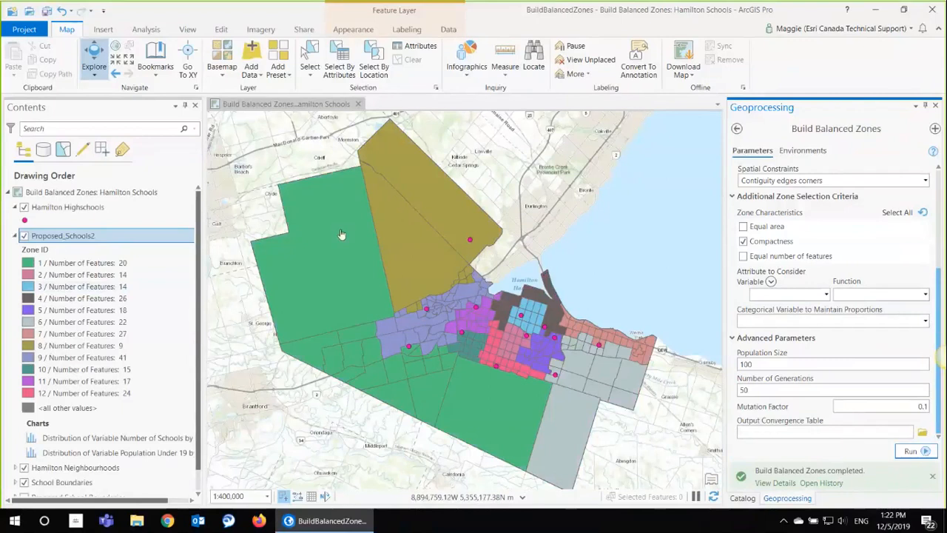
Step: Look through the zones in the Proposed_Schools2 legend, check the layer's attribute table and close it
scroll(104, 299, "down", 1)
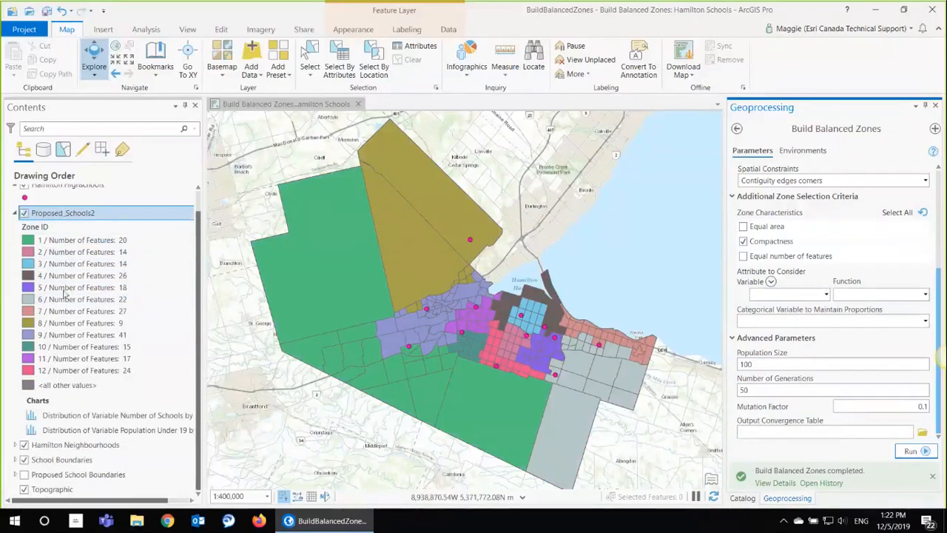
right_click(98, 255)
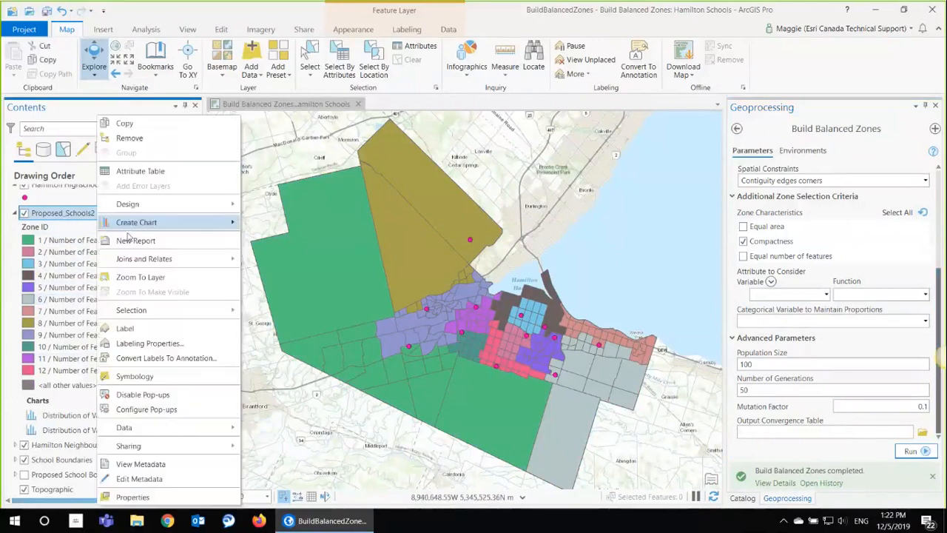
left_click(152, 176)
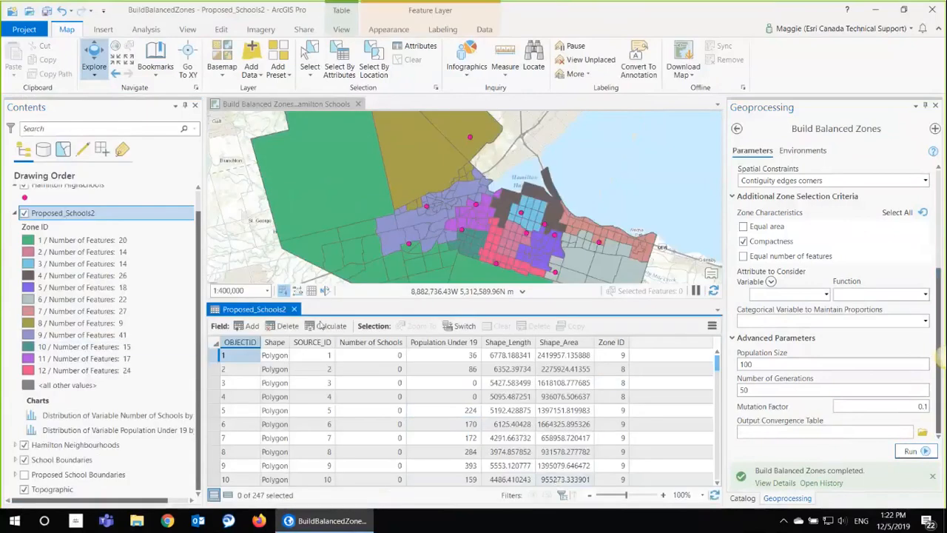
left_click(294, 309)
Step: Display the Proposed_Schools2 chart showing the distribution of Number of Schools by zone
left_click(57, 416)
right_click(55, 418)
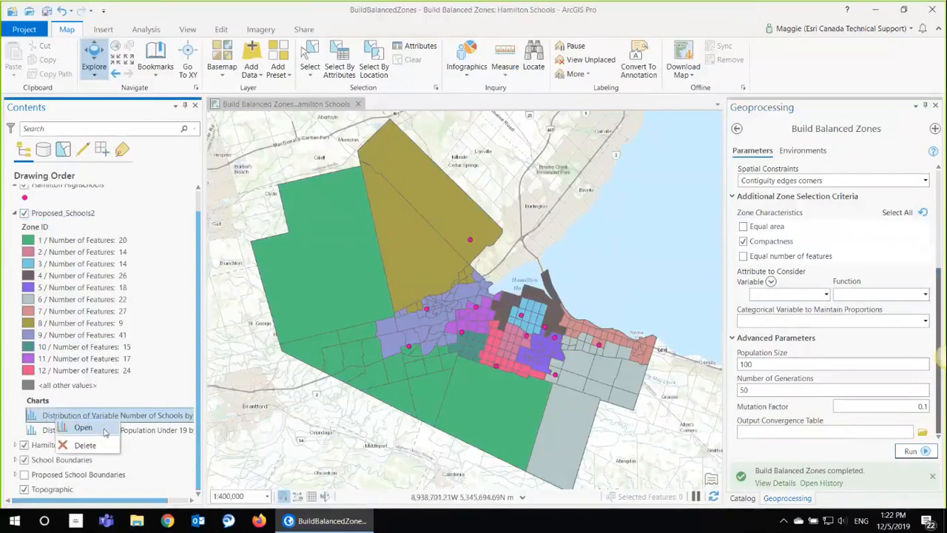
left_click(83, 428)
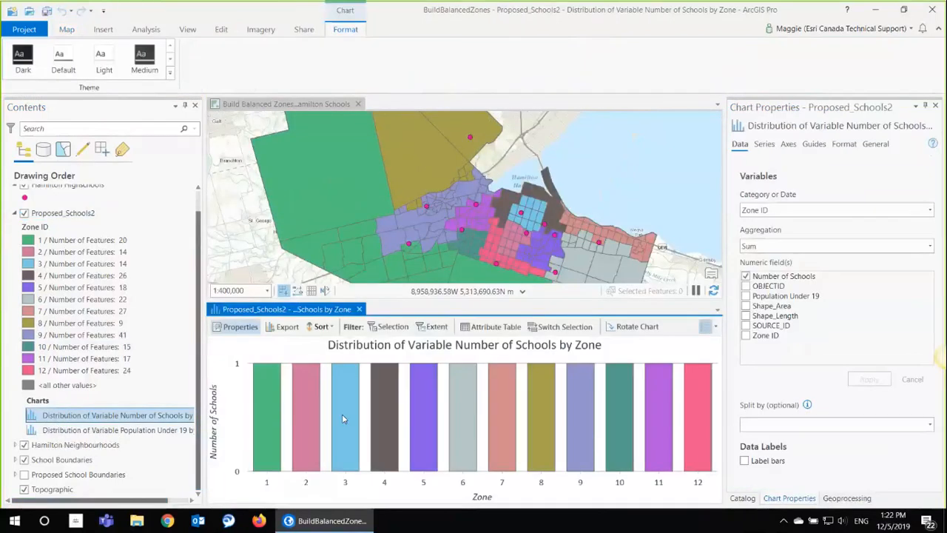
Step: Display the Proposed_Schools2 chart showing the distribution of Population Under 19 by zone
right_click(59, 432)
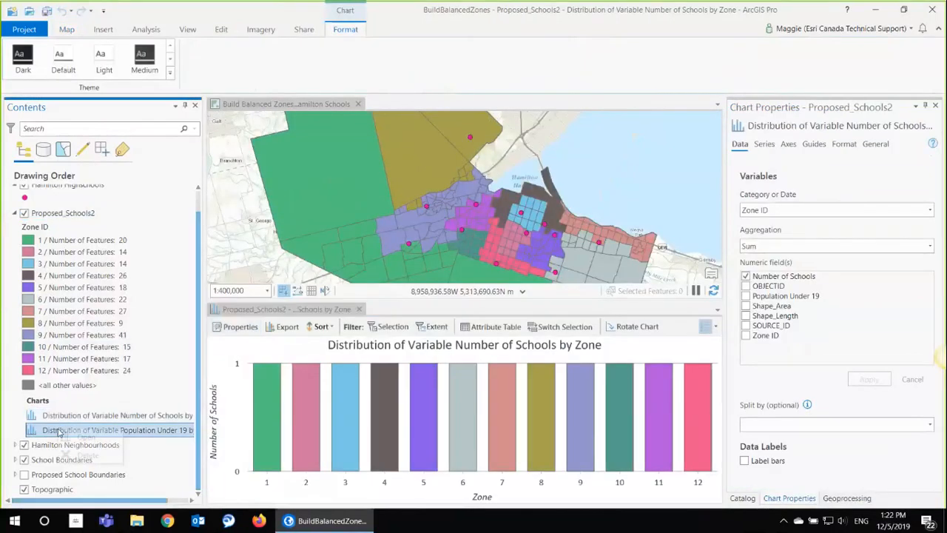
left_click(85, 437)
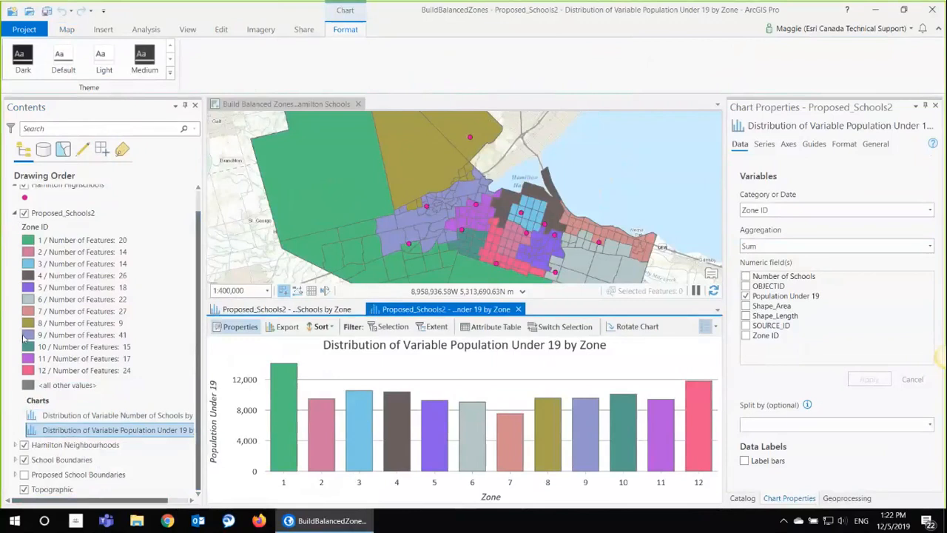
Step: Collapse the Proposed_Schools2 legend and hide the Hamilton Neighbourhoods and Hamilton Highschools layers
left_click(15, 213)
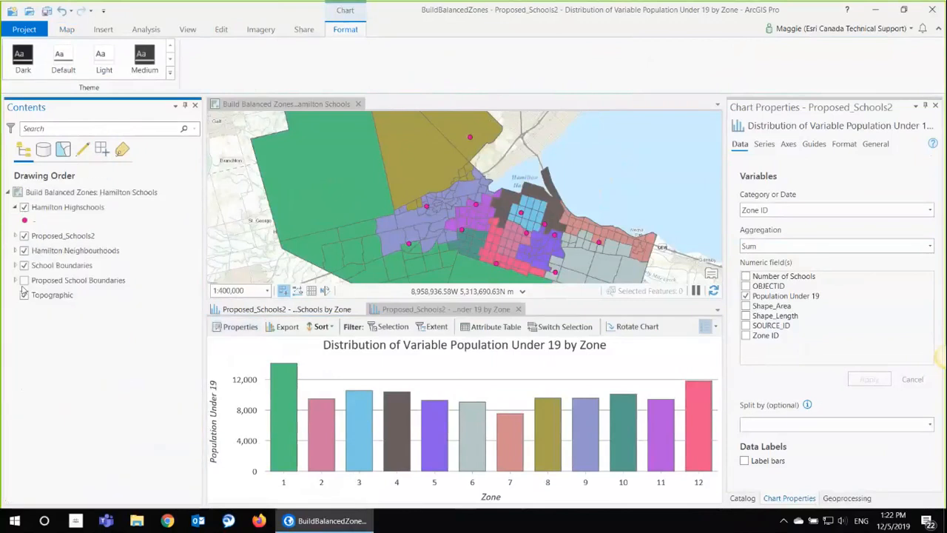
left_click(24, 250)
left_click(25, 239)
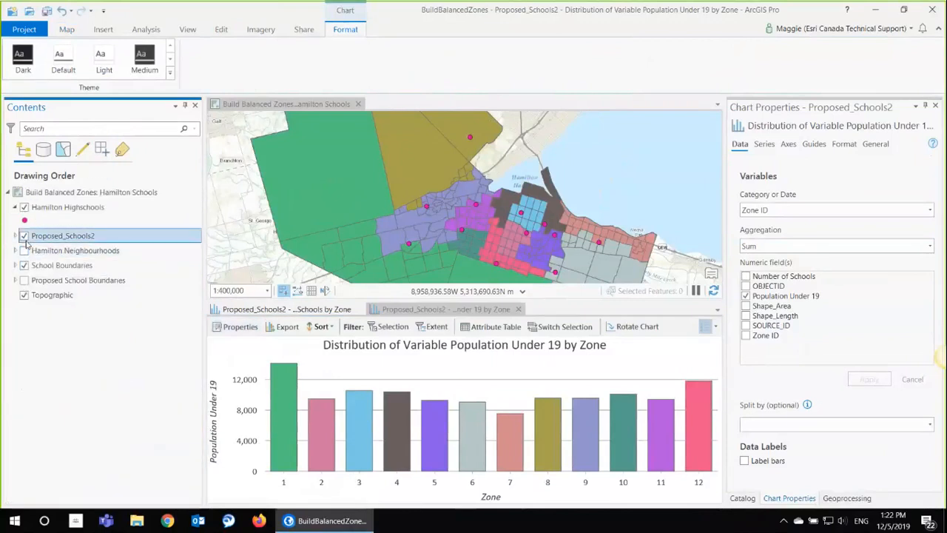
left_click(23, 207)
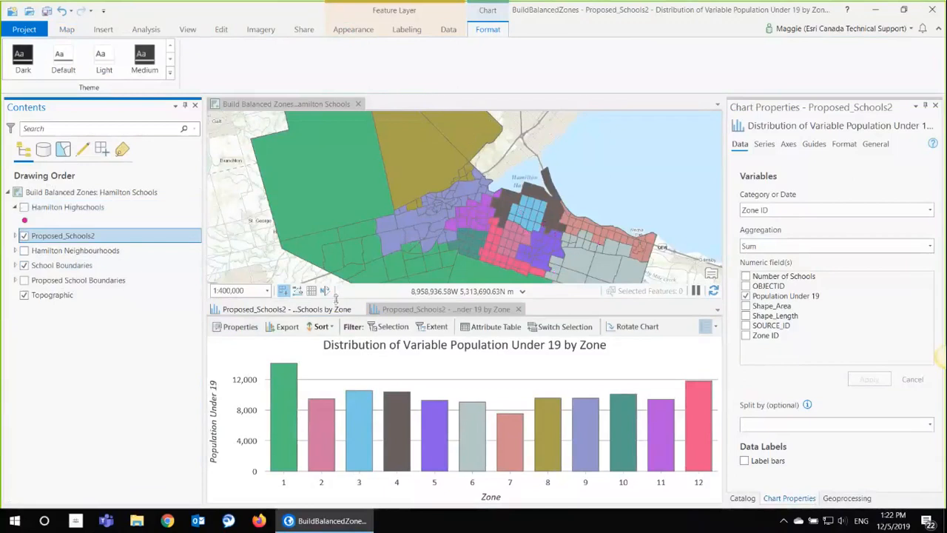
Step: Close both distribution charts and toggle Proposed_Schools2 off and on to compare it with School Boundaries, leaving it hidden
left_click(518, 309)
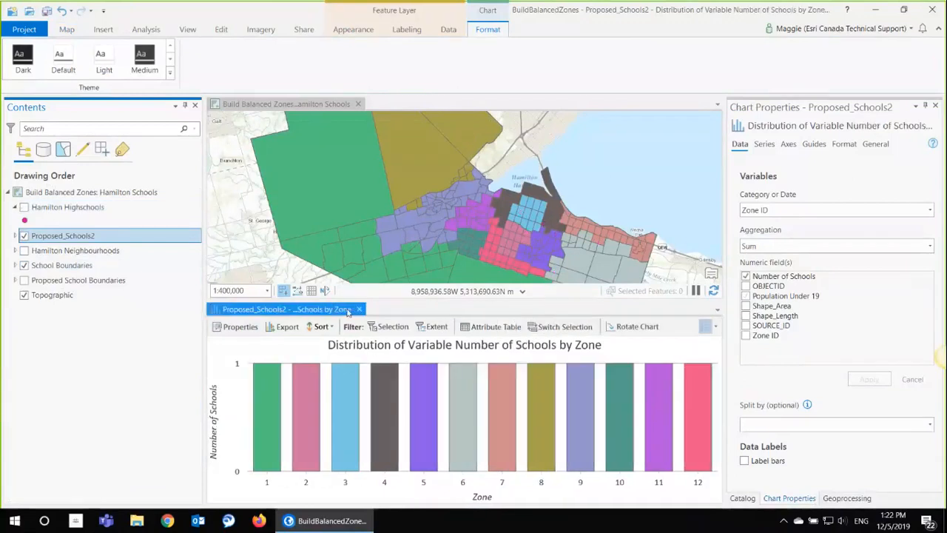
left_click(359, 309)
left_click(24, 236)
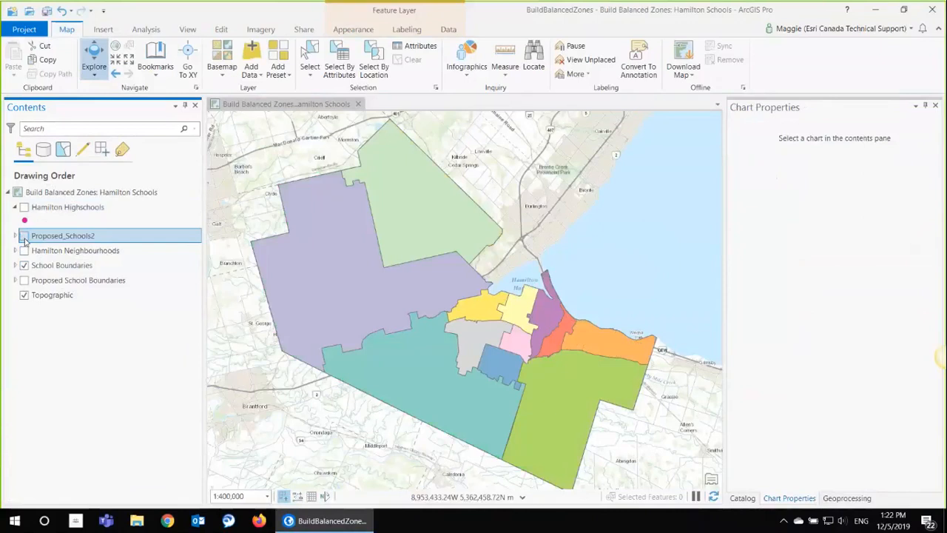
left_click(23, 235)
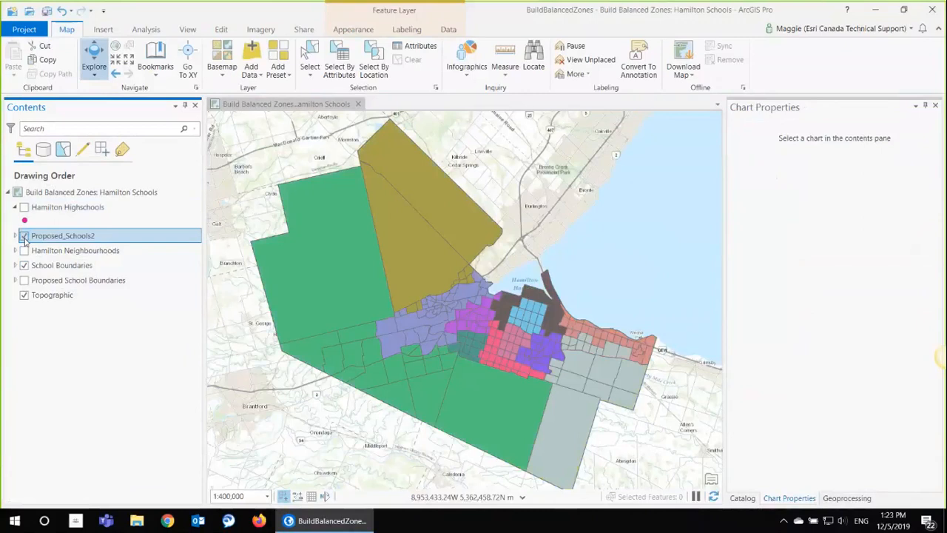
left_click(24, 235)
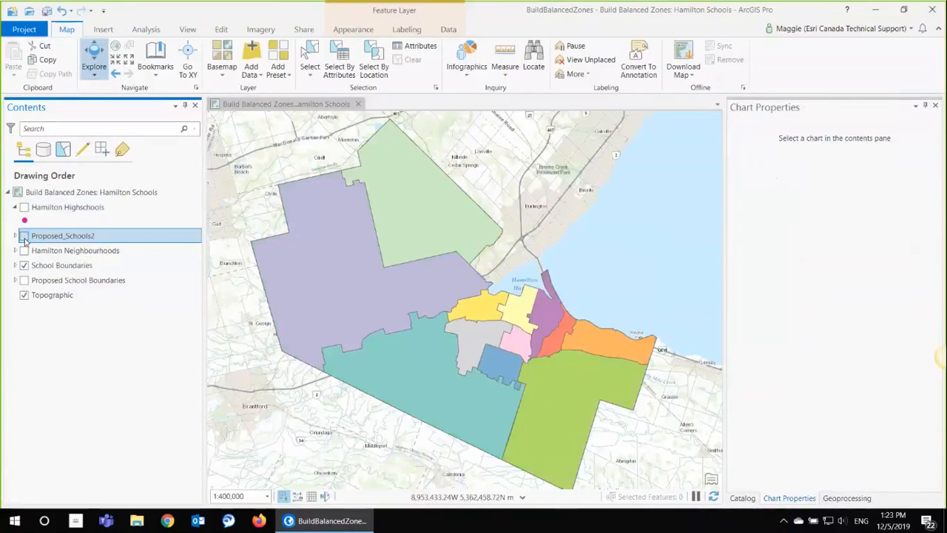
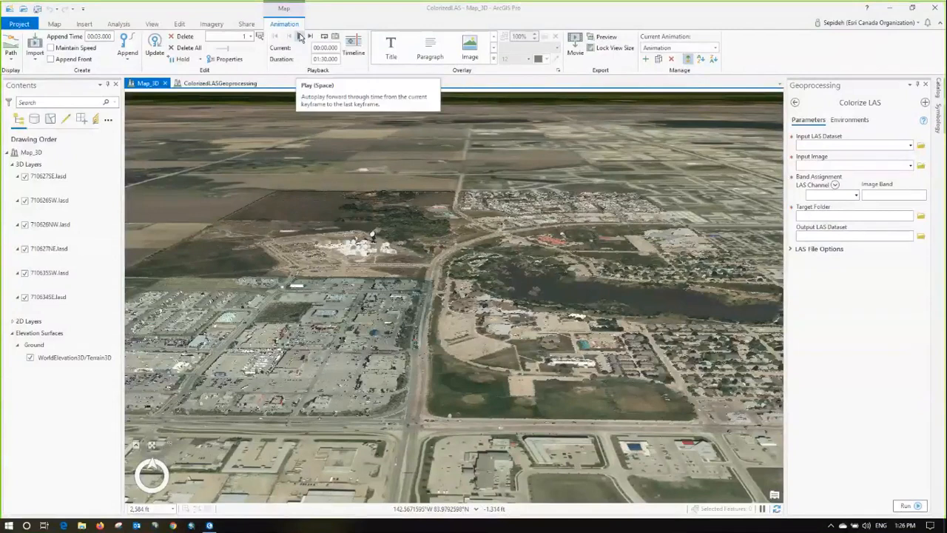
Step: Play and pause the Map_3D animation, and turn on the 710626SW.las layer in the ColorizedLASGeoprocessing scene
left_click(296, 36)
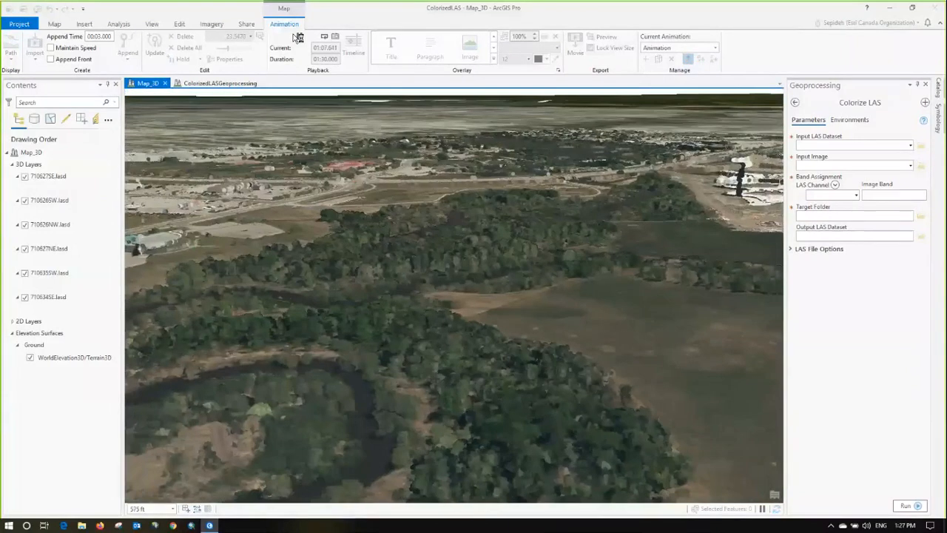
left_click(297, 37)
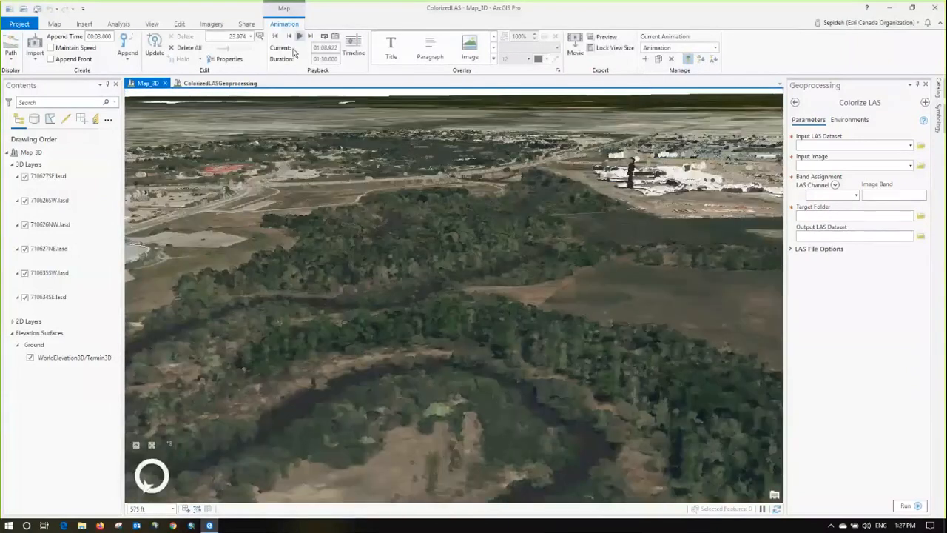
left_click(222, 86)
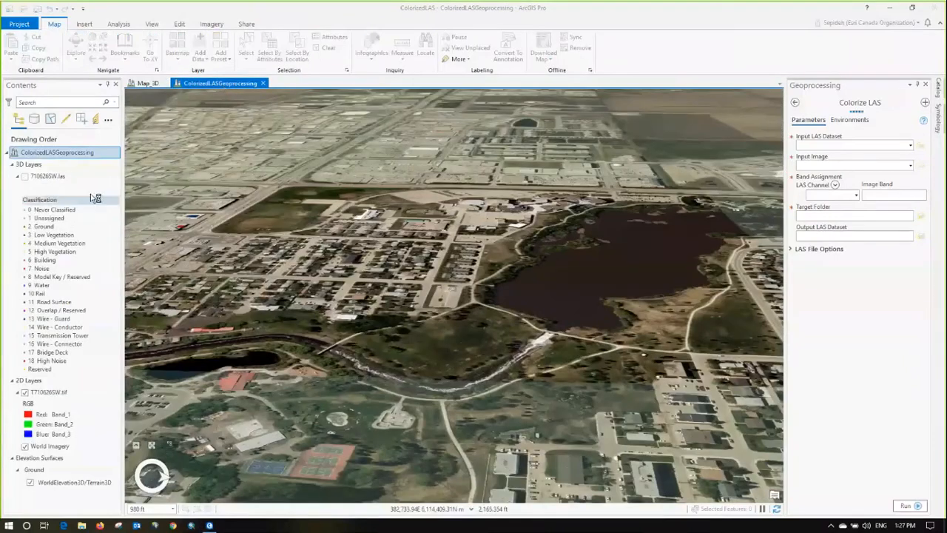
left_click(26, 179)
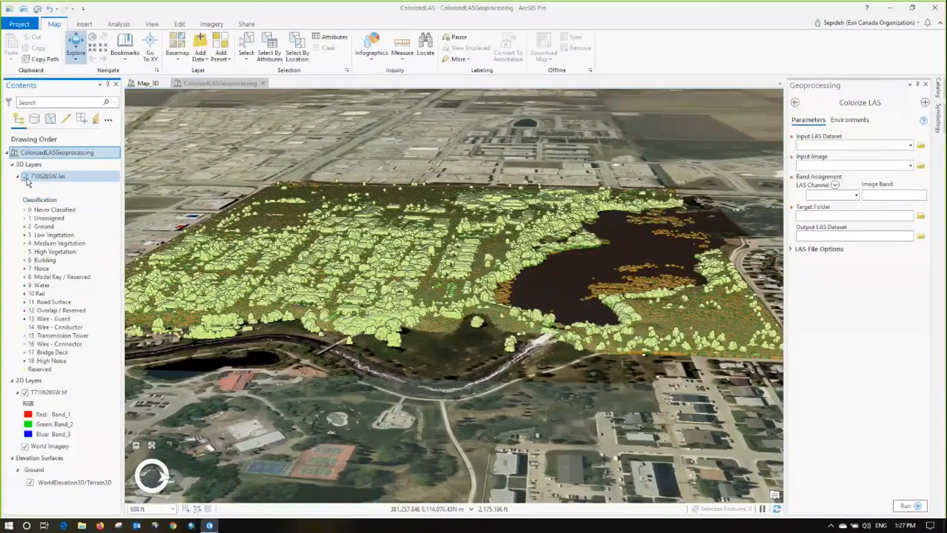
Step: Set Colorize LAS to use input dataset 710626SW.las, input image T710626SW.tif and target folder ColorizedLASGeoprocessing
left_click(910, 166)
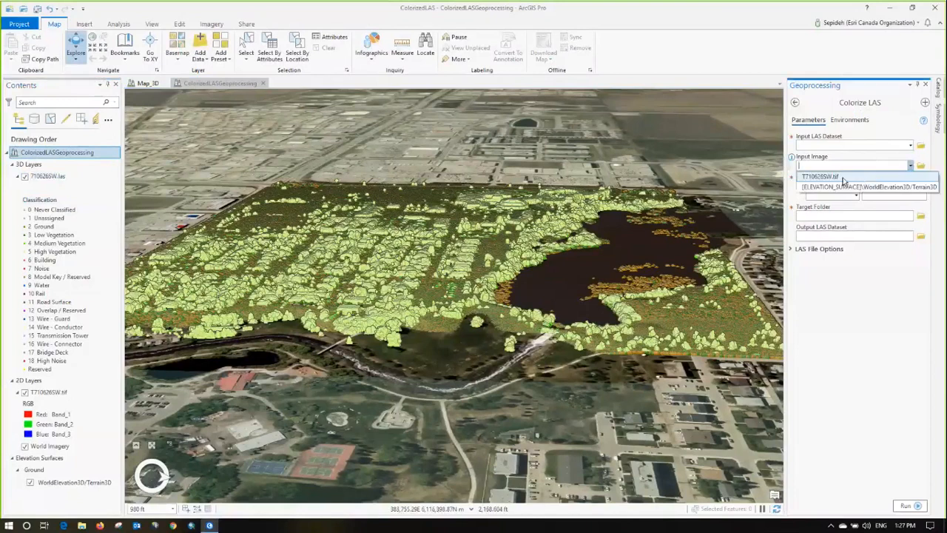
left_click(862, 177)
left_click(911, 145)
left_click(852, 156)
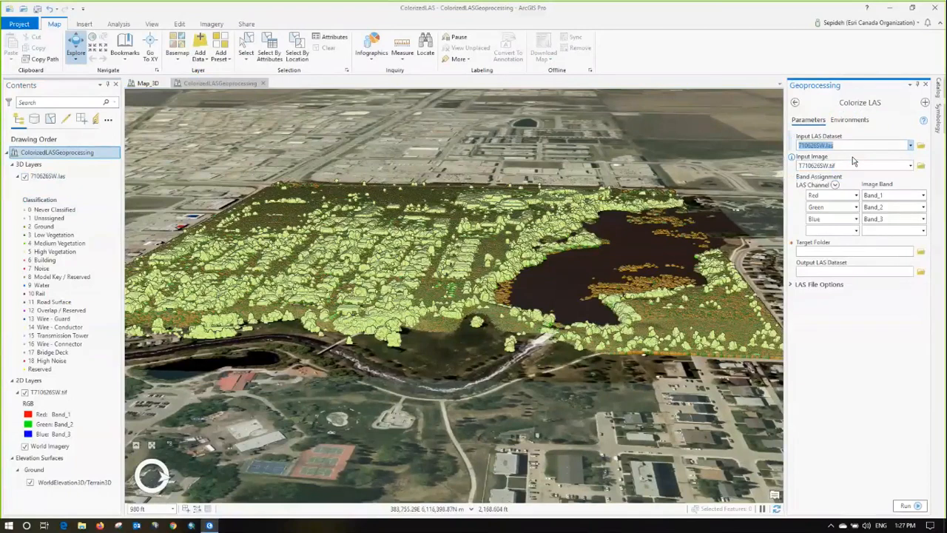
left_click(920, 253)
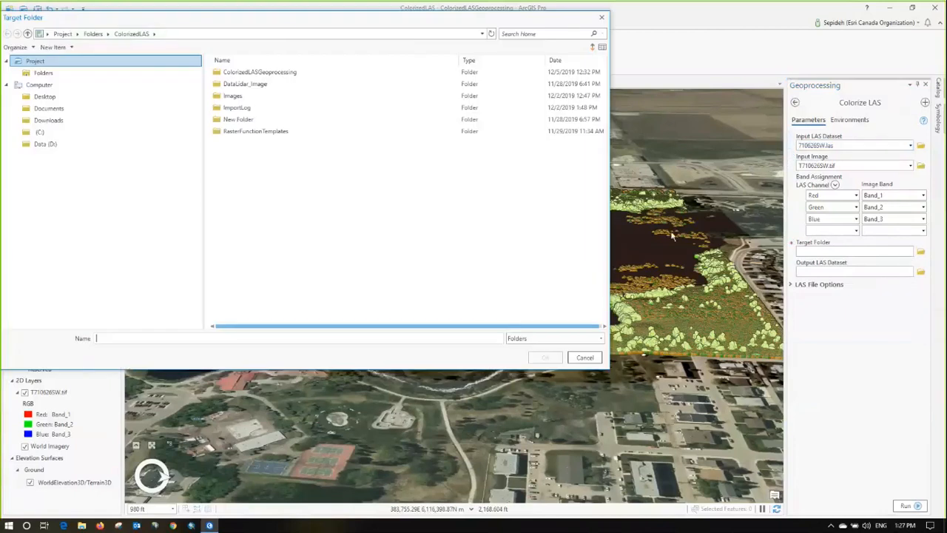
left_click(298, 74)
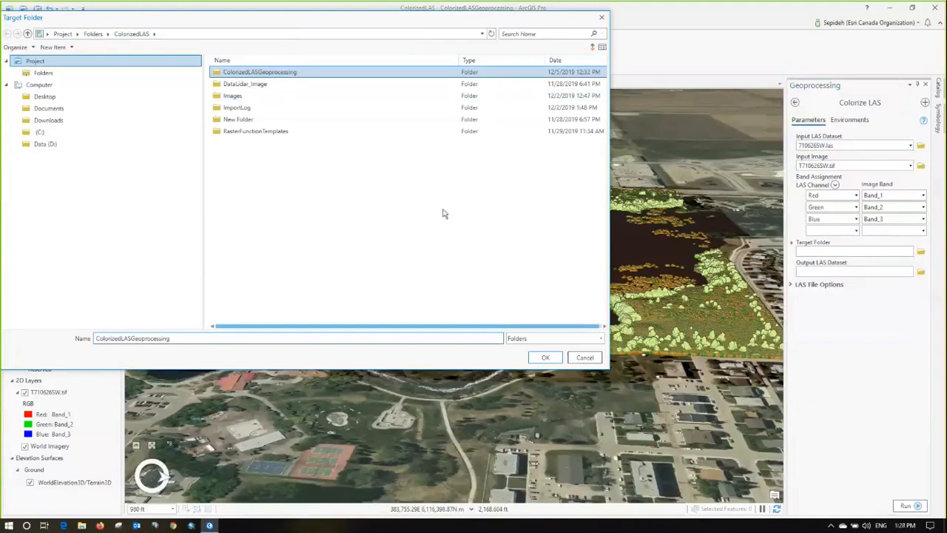
left_click(547, 359)
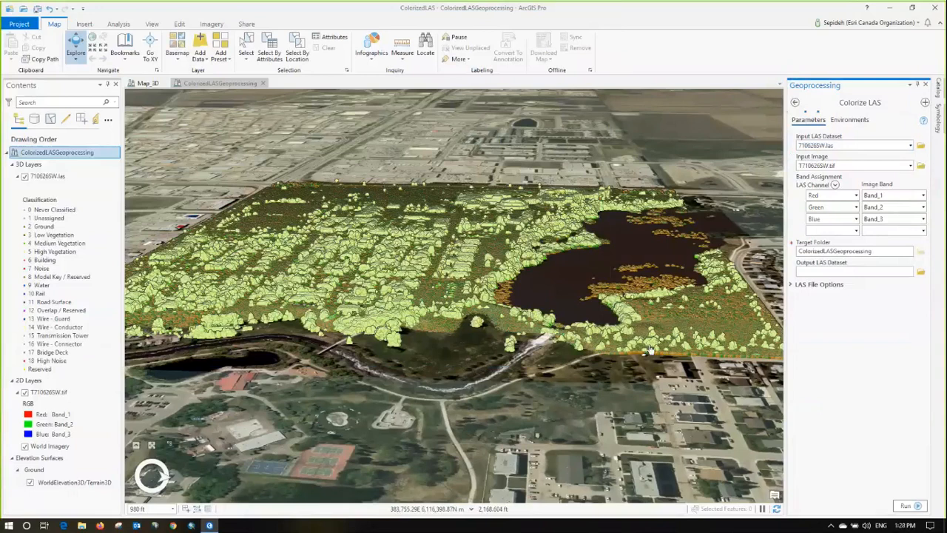
Step: Set the output LAS point format to 8 in the LAS file options and run Colorize LAS
left_click(791, 286)
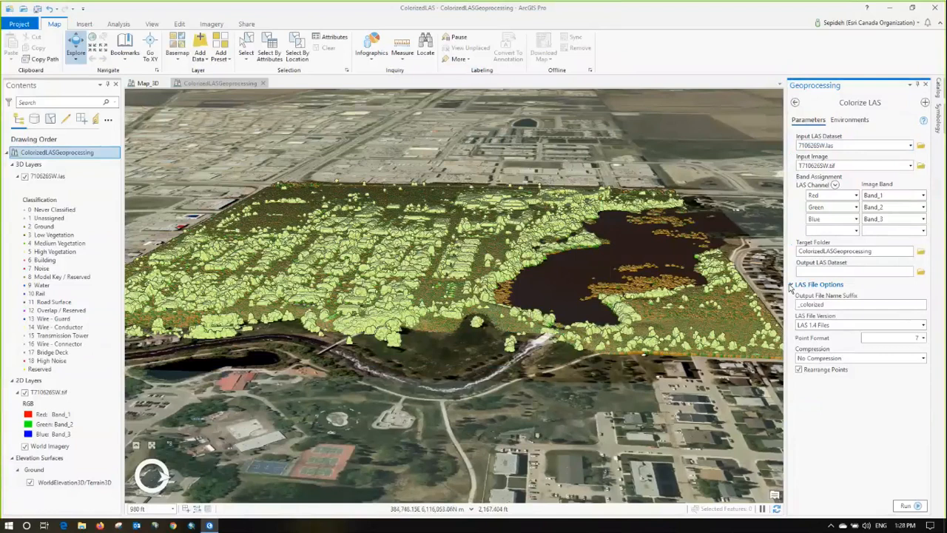
left_click(923, 338)
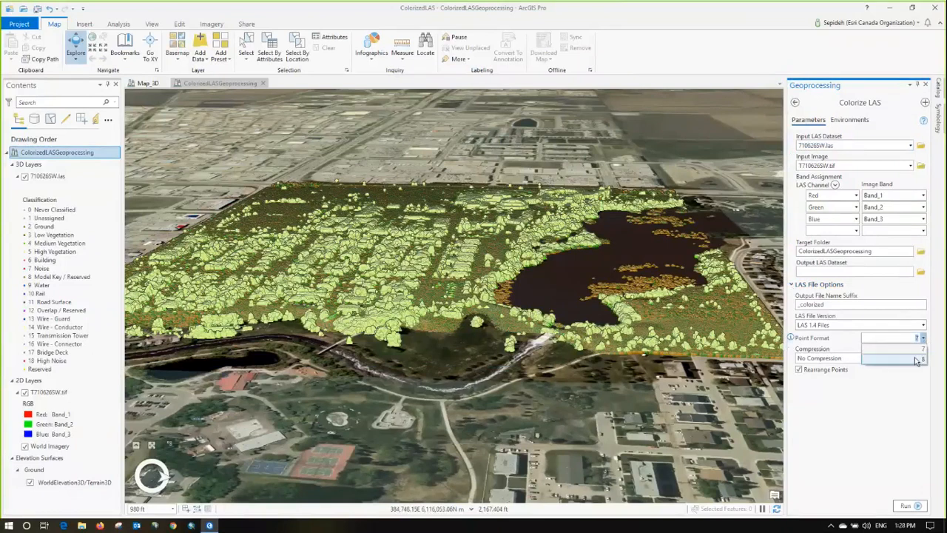
left_click(916, 359)
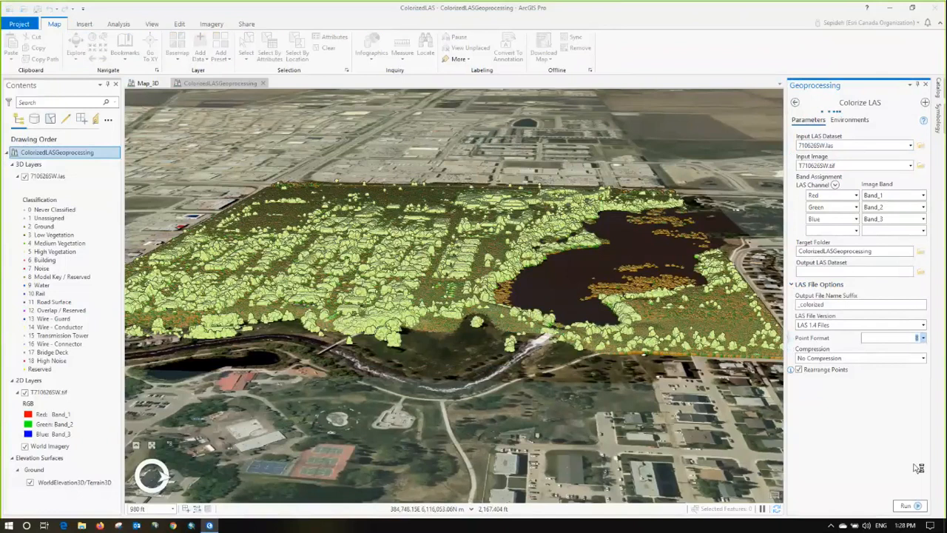
left_click(904, 506)
mouse_move(900, 509)
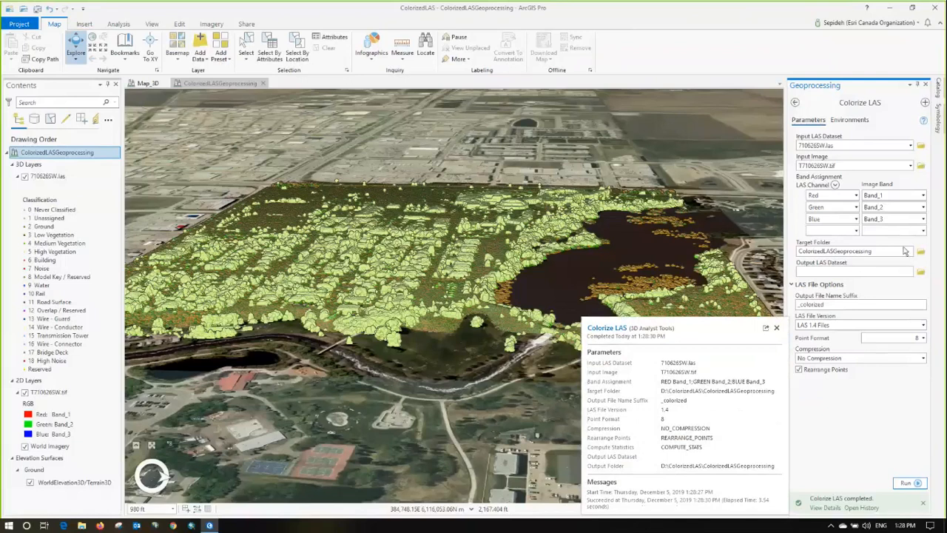
Step: Add 710626SW_colorized.las from the ColorizedLASGeoprocessing project folder to the current scene
left_click(939, 89)
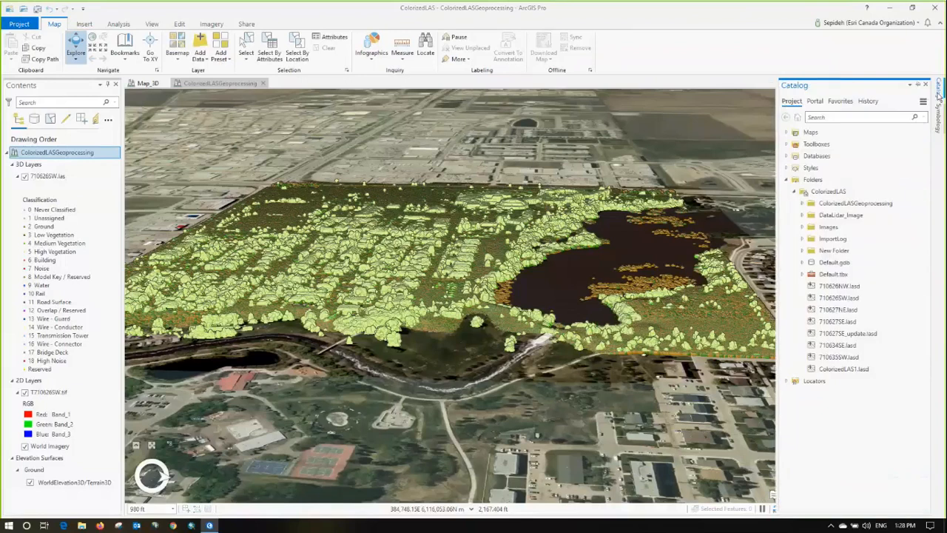
left_click(803, 204)
right_click(846, 214)
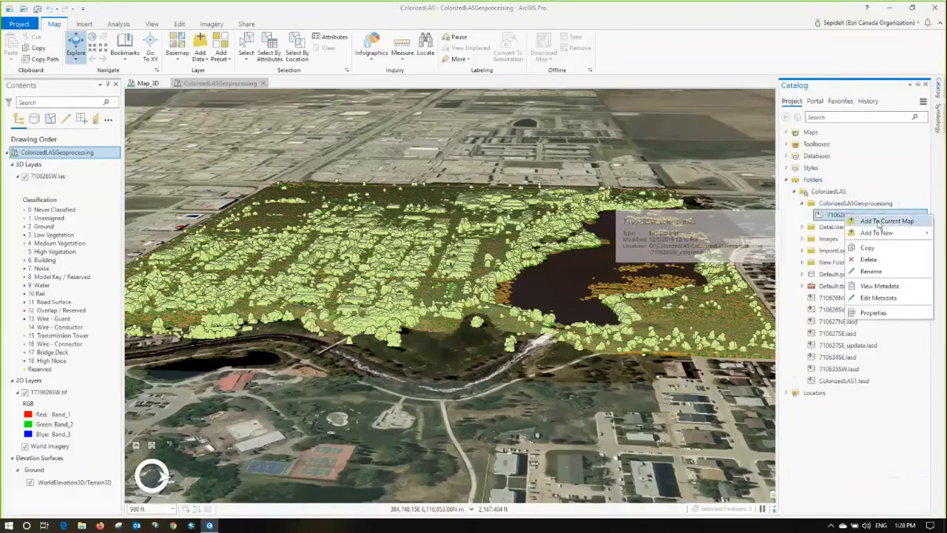
left_click(877, 220)
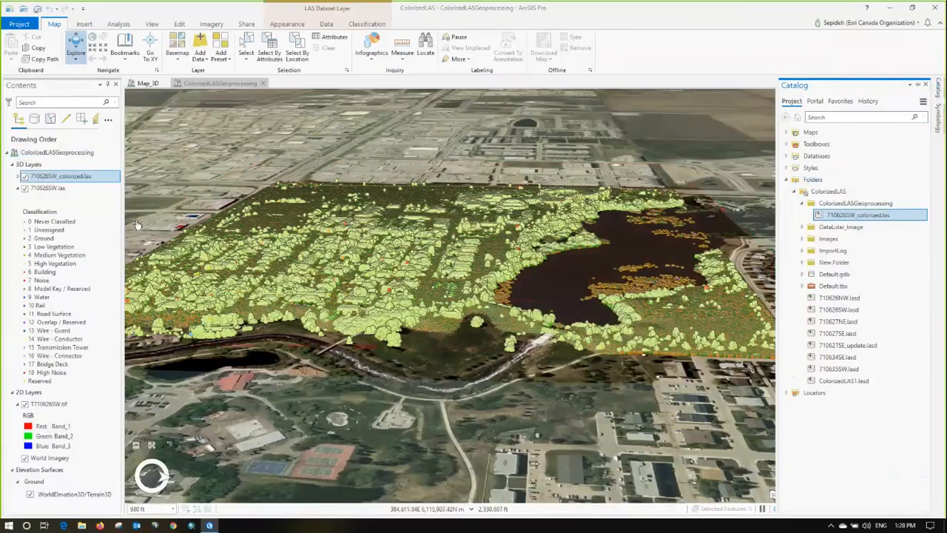
Step: Draw the 710626SW_colorized.las points using RGB and hide the original 710626SW.las layer
left_click(18, 176)
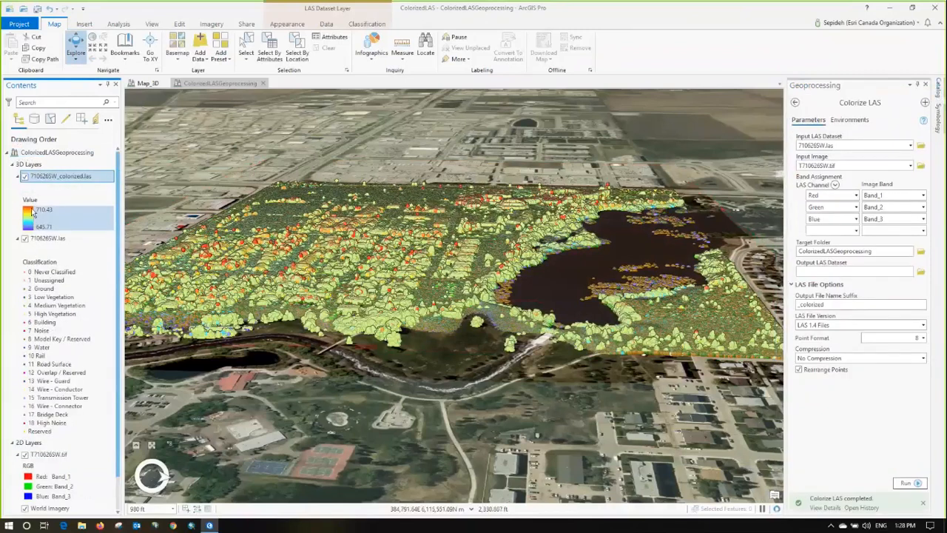
left_click(31, 214)
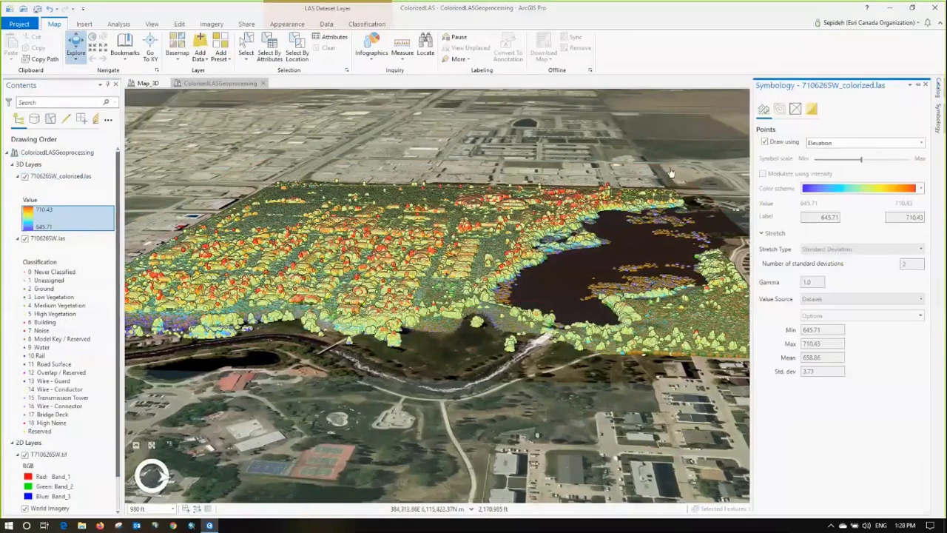
left_click(921, 143)
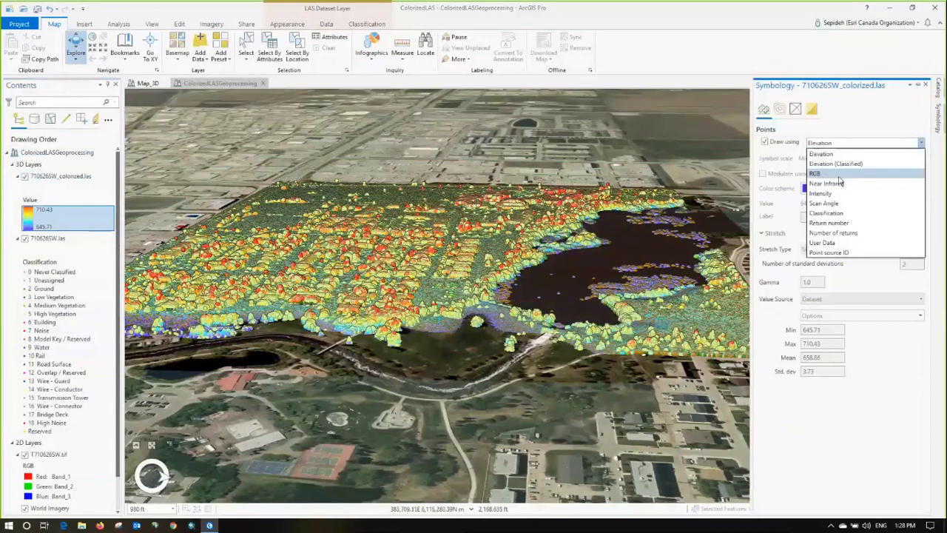
left_click(818, 174)
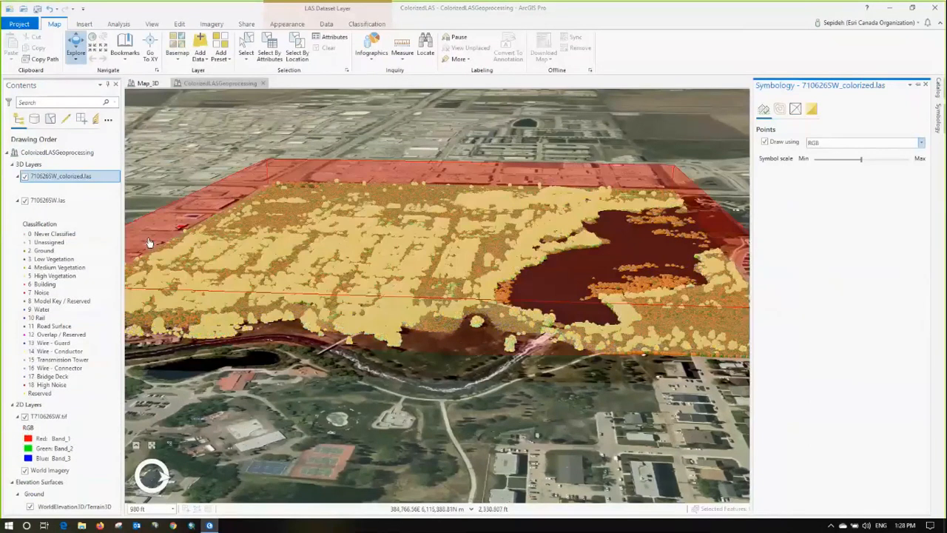
left_click(25, 201)
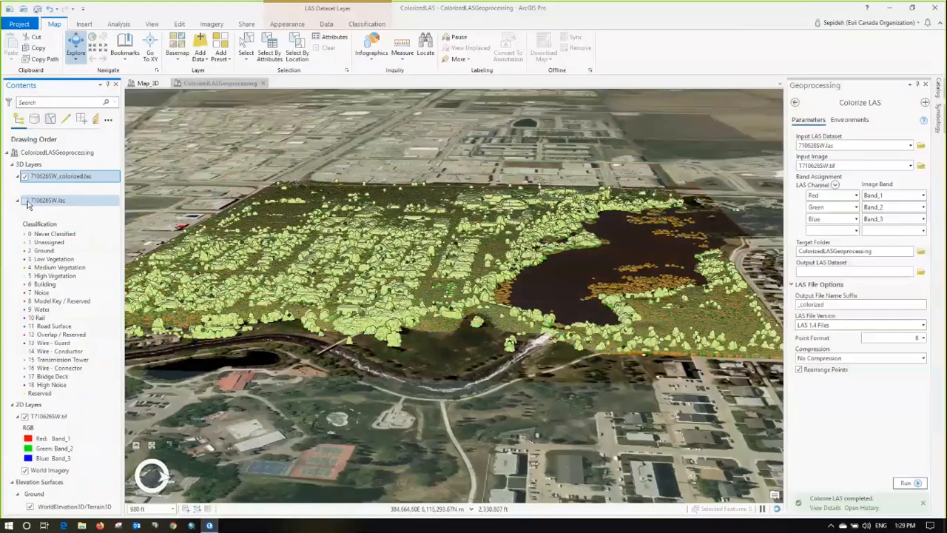
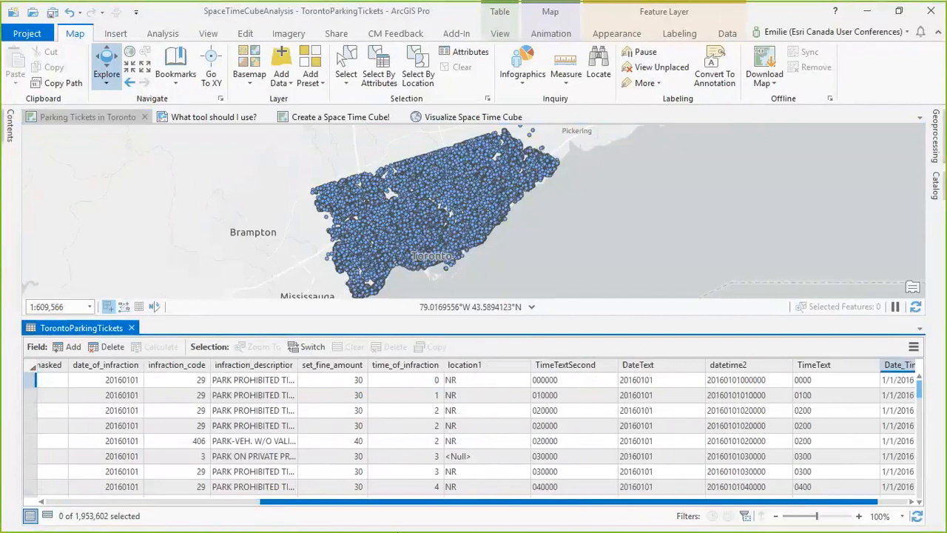
Step: Check the Date_Time field in the TorontoParkingTickets attribute table and close the table
left_click(892, 371)
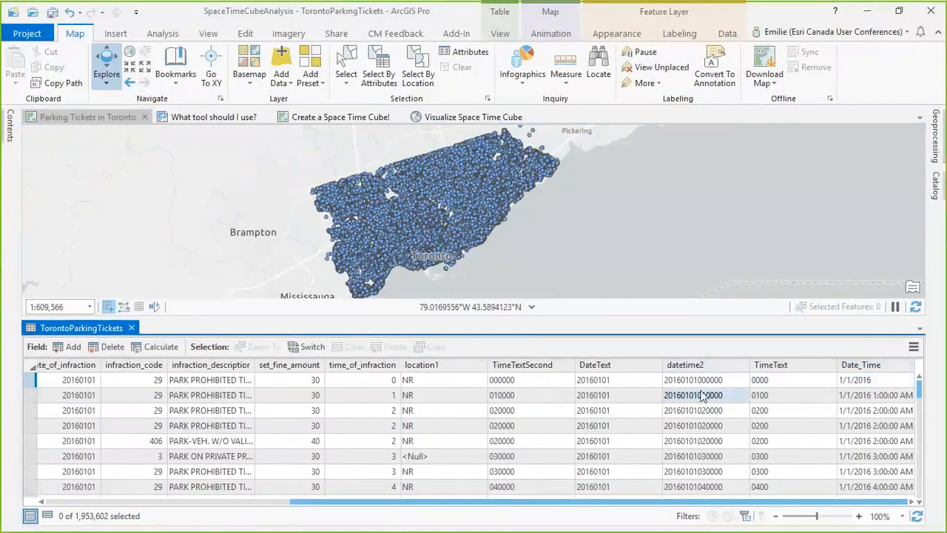
left_click(132, 328)
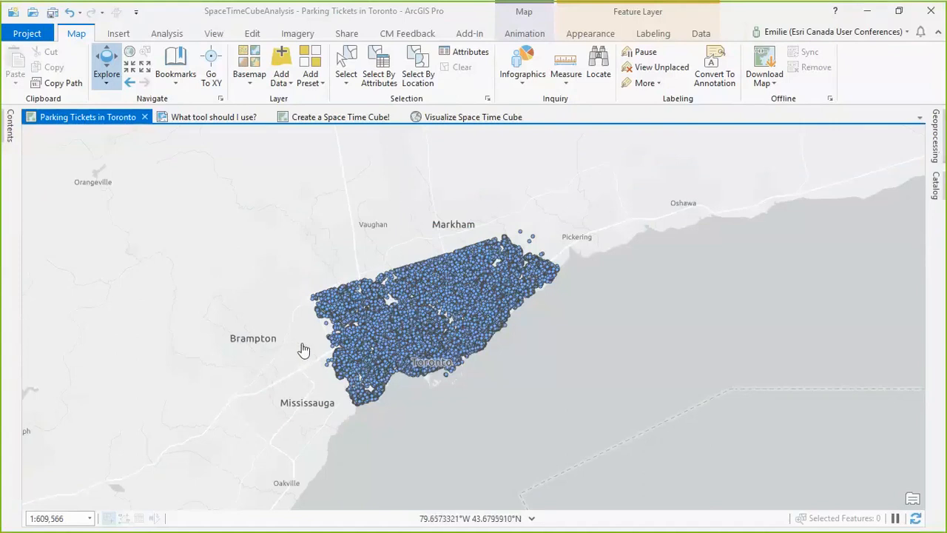
Step: Review the tool description and the space time cube diagram in the "What tool should I use?" layout
left_click(235, 118)
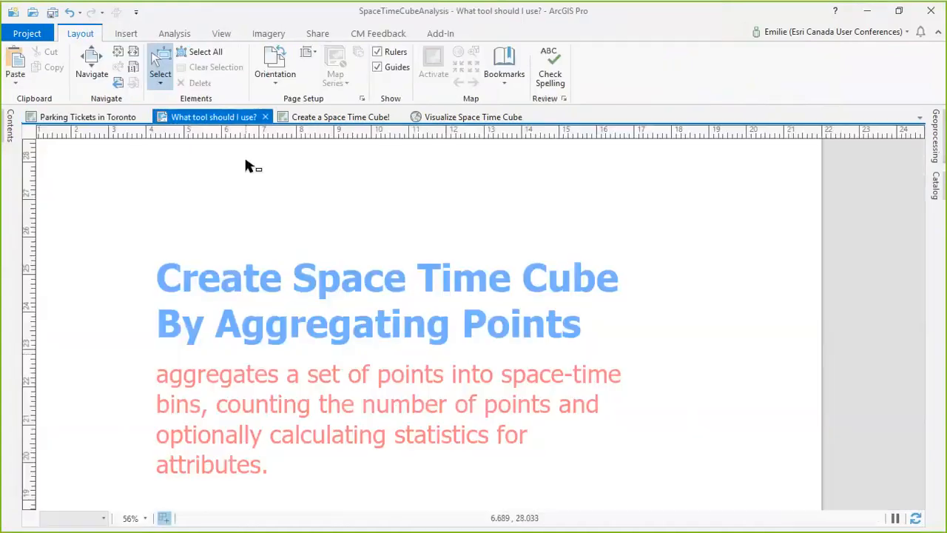
left_click(90, 60)
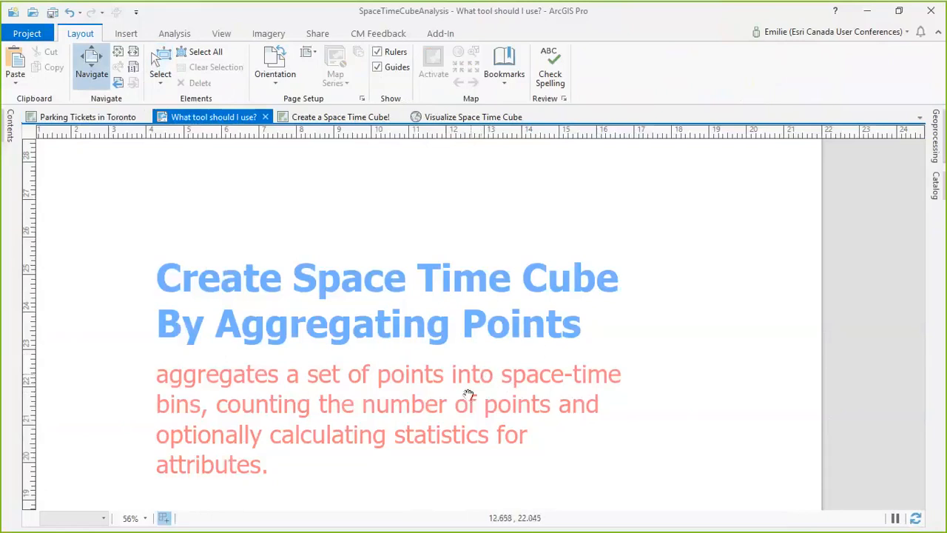
scroll(450, 433, "down", 5)
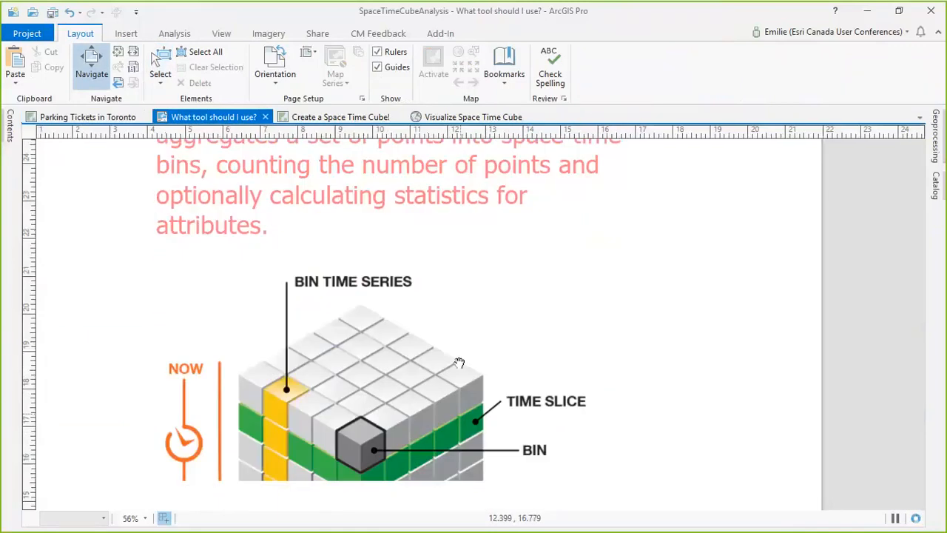
scroll(459, 362, "down", 3)
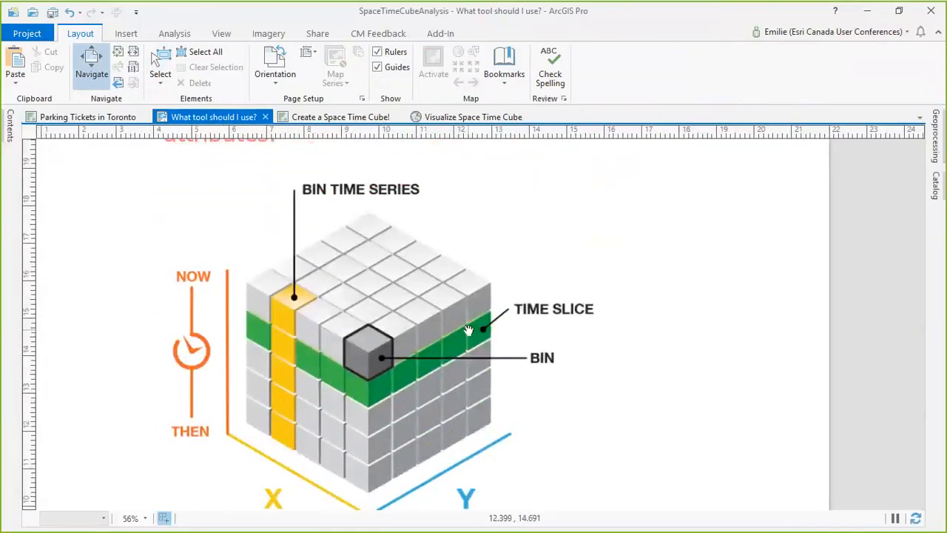
left_click_drag(468, 330, 474, 310)
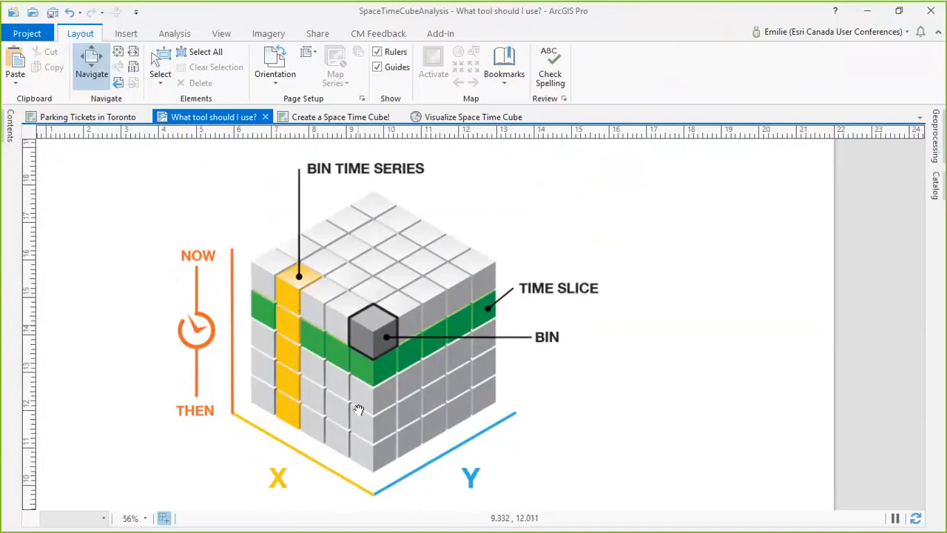
Step: In the "Create a Space Time Cube!" map, set Create Space Time Cube By Aggregating Points to input TorontoParkingTickets, output cube.nc and time field Date_Time
left_click(337, 117)
left_click(937, 149)
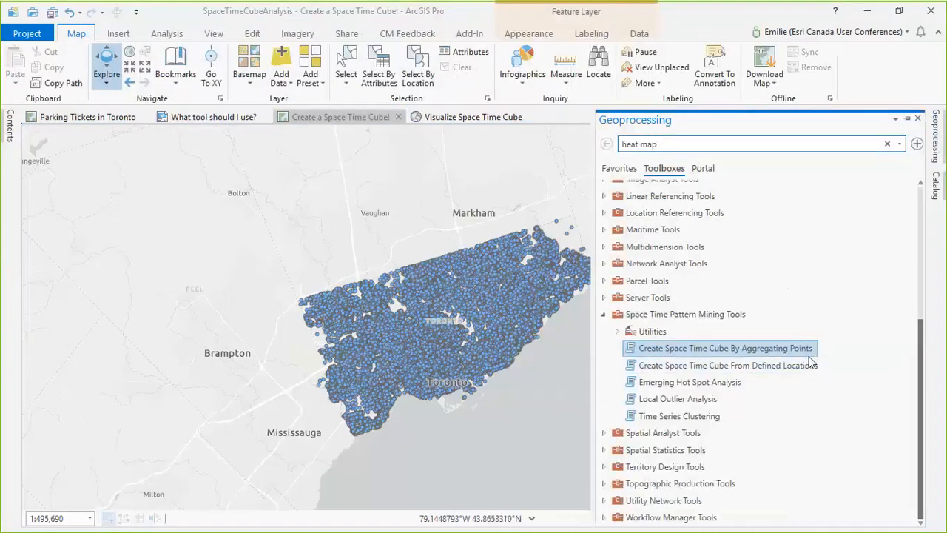
mouse_move(811, 358)
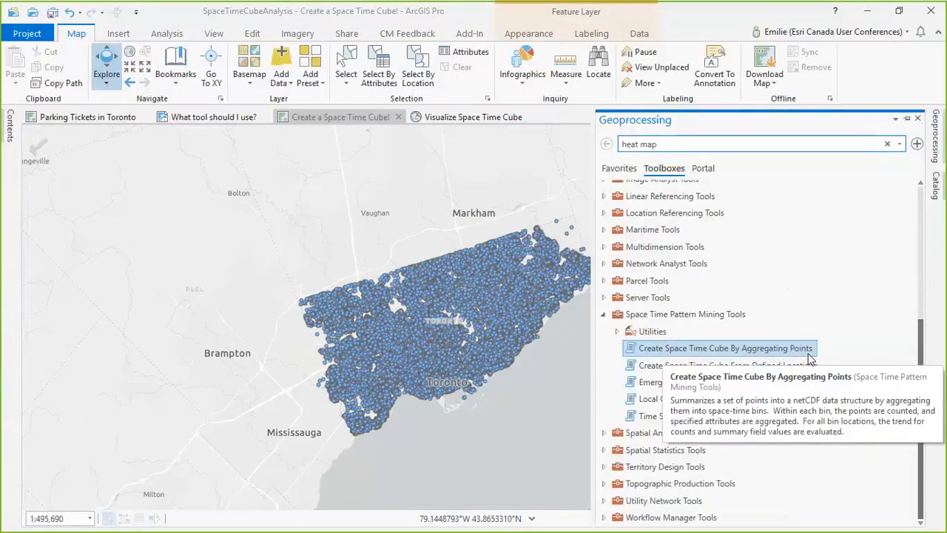
double_click(766, 356)
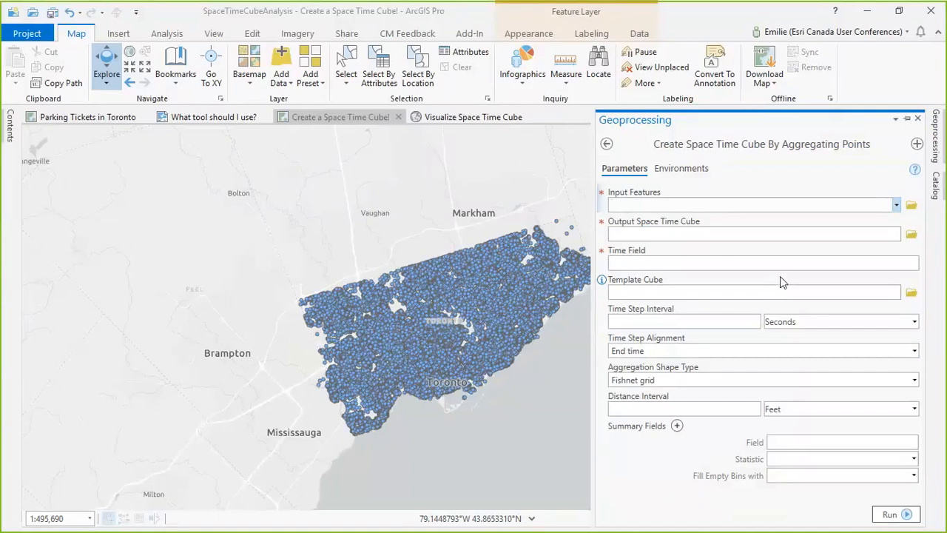
left_click(896, 205)
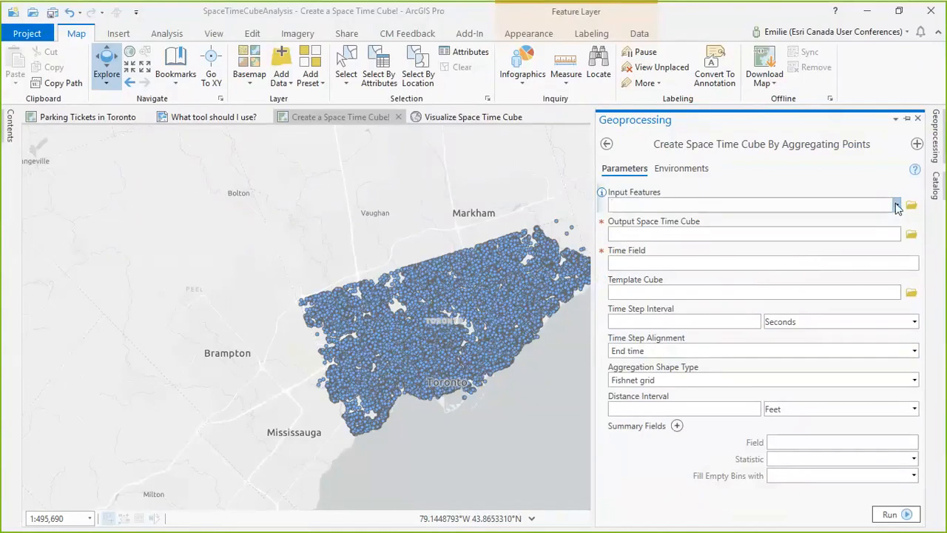
left_click(849, 221)
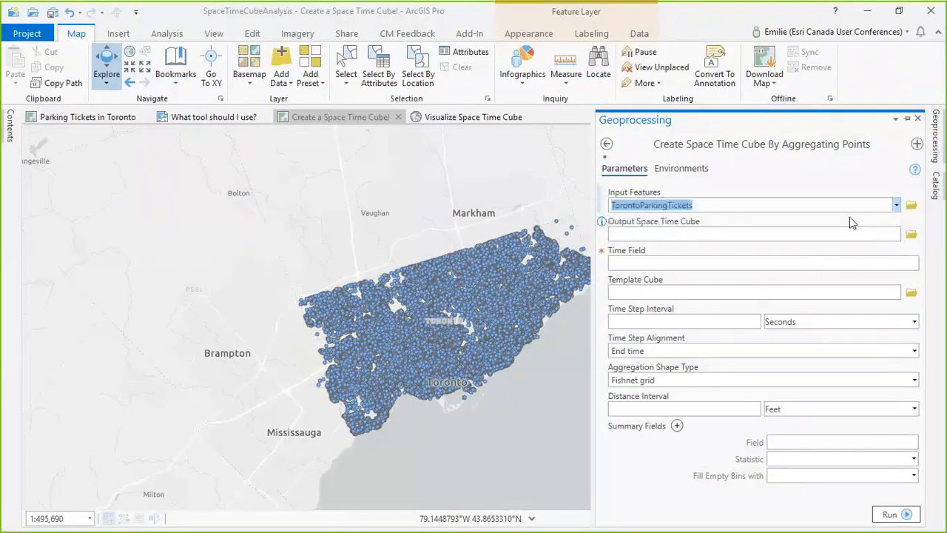
left_click(798, 237)
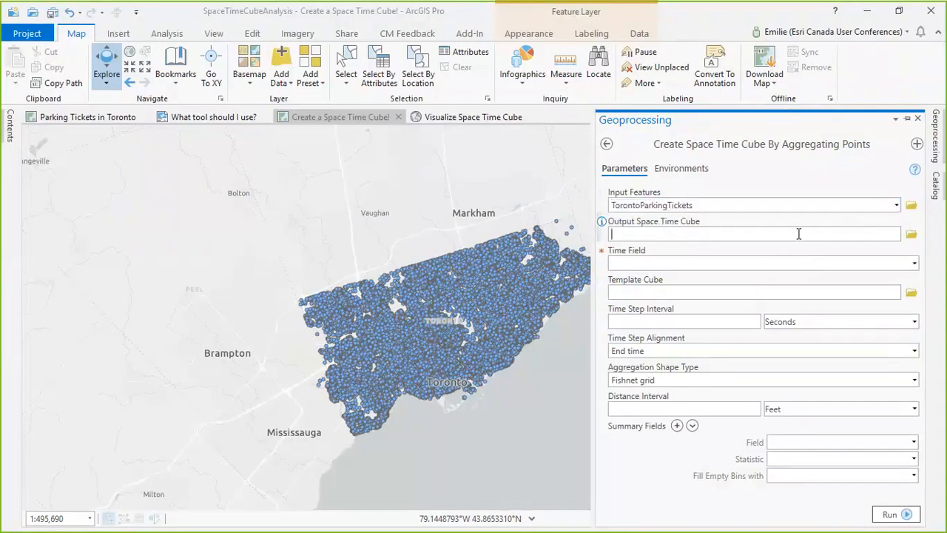
type("cube")
left_click(915, 264)
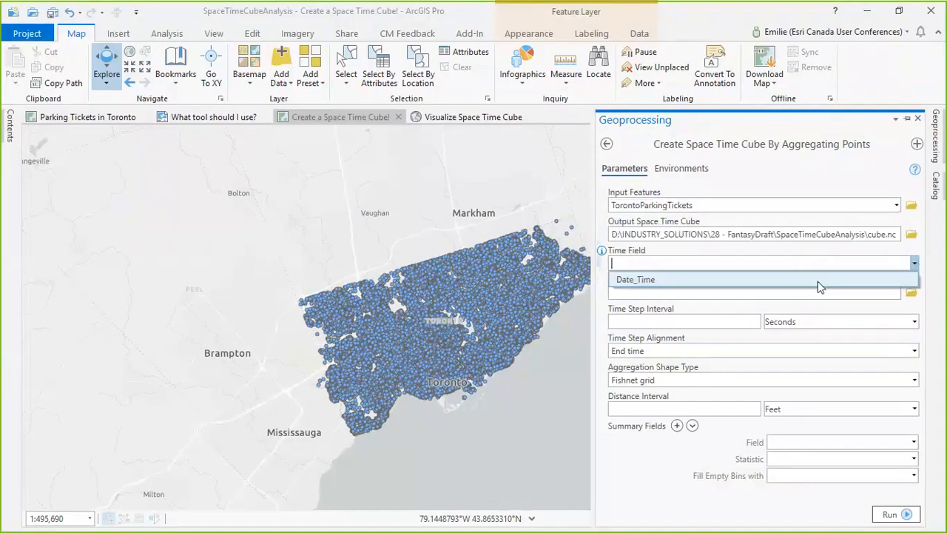
left_click(818, 281)
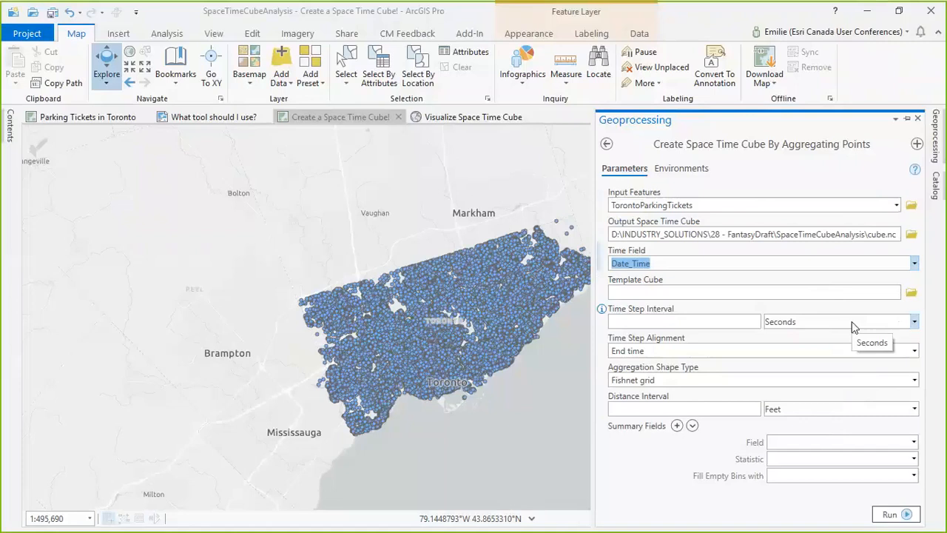
Step: Set the tool's time step interval to 1 month and its distance interval to 250 meters
left_click(733, 319)
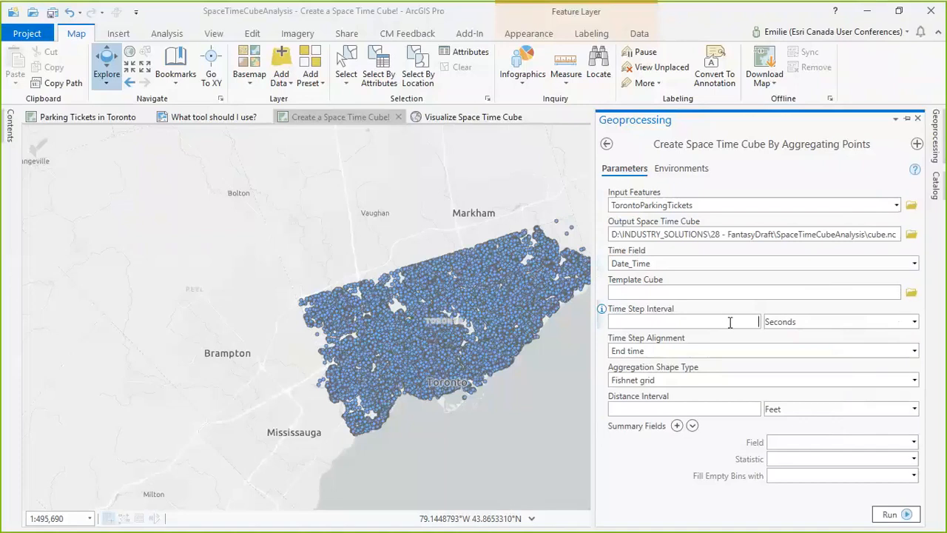
type("1")
left_click(912, 324)
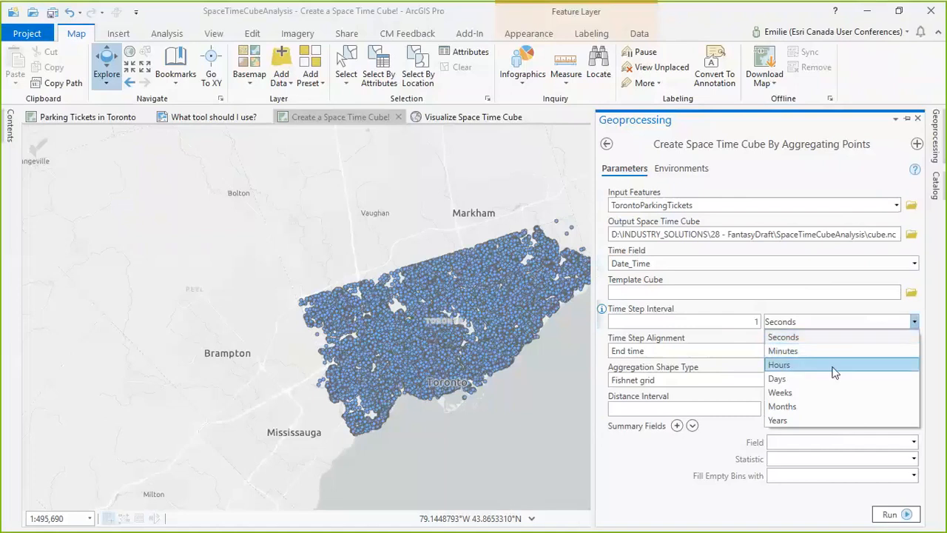
left_click(817, 408)
left_click(686, 408)
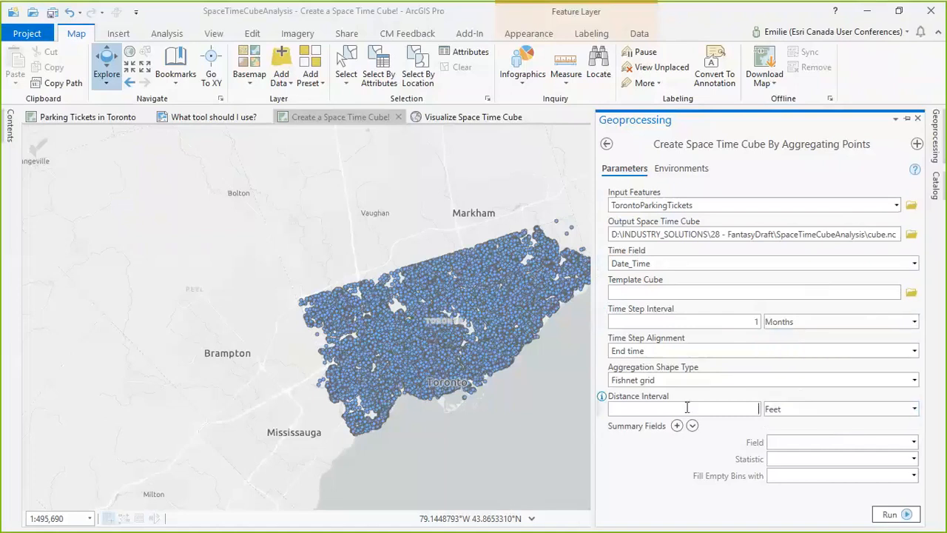
type("250")
left_click(837, 410)
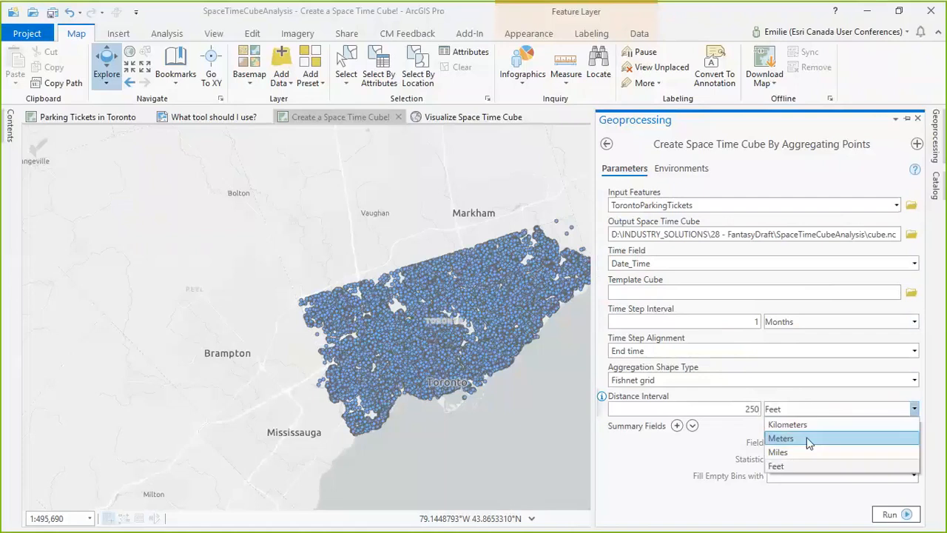
left_click(807, 438)
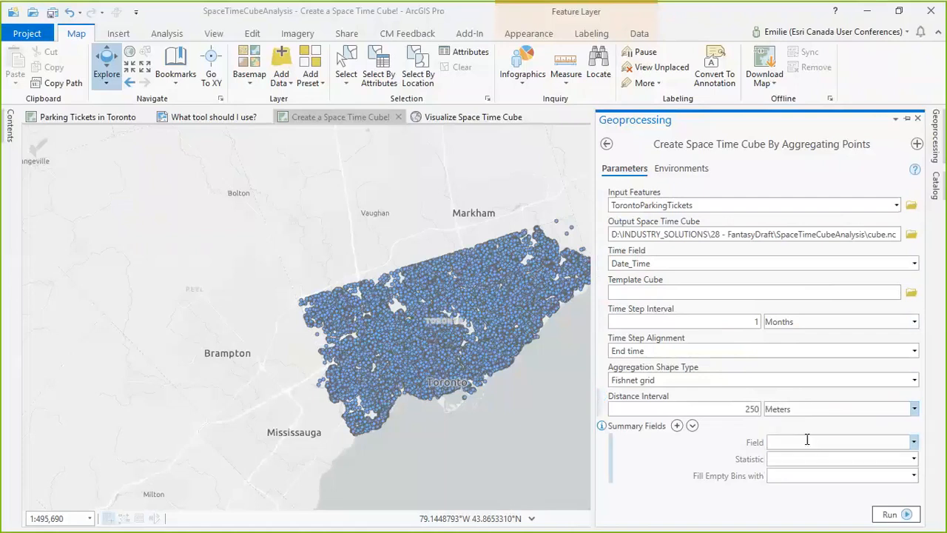
Step: Set the aggregation shape type to Hexagon grid and run Create Space Time Cube By Aggregating Points
left_click(913, 380)
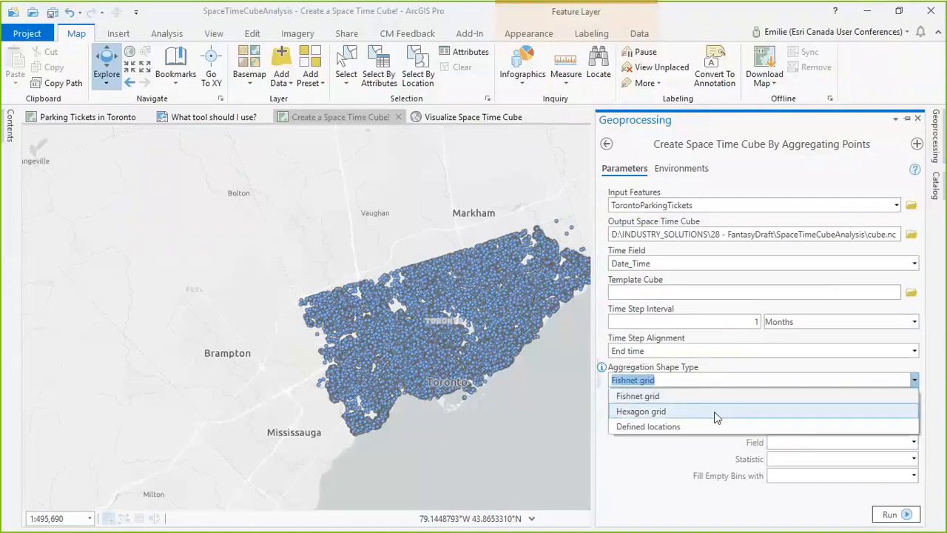
left_click(714, 411)
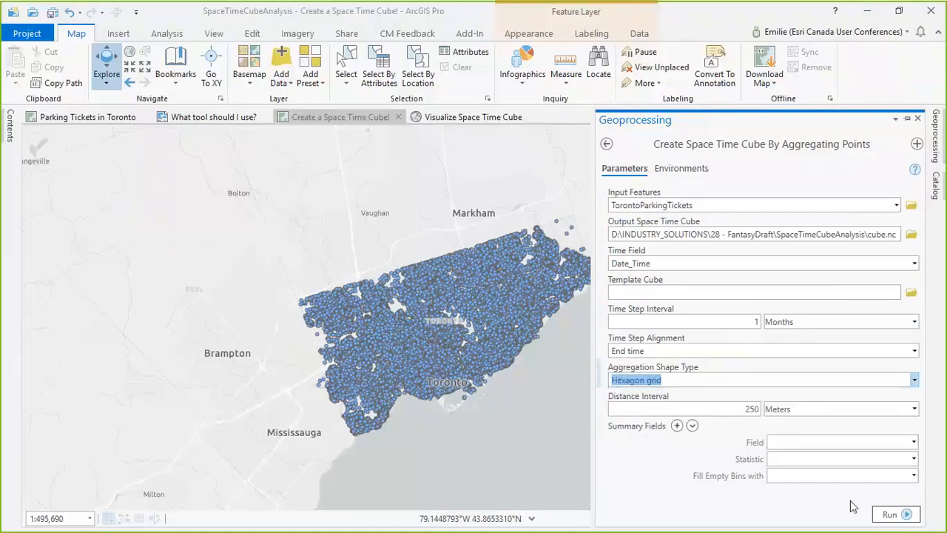
left_click(895, 515)
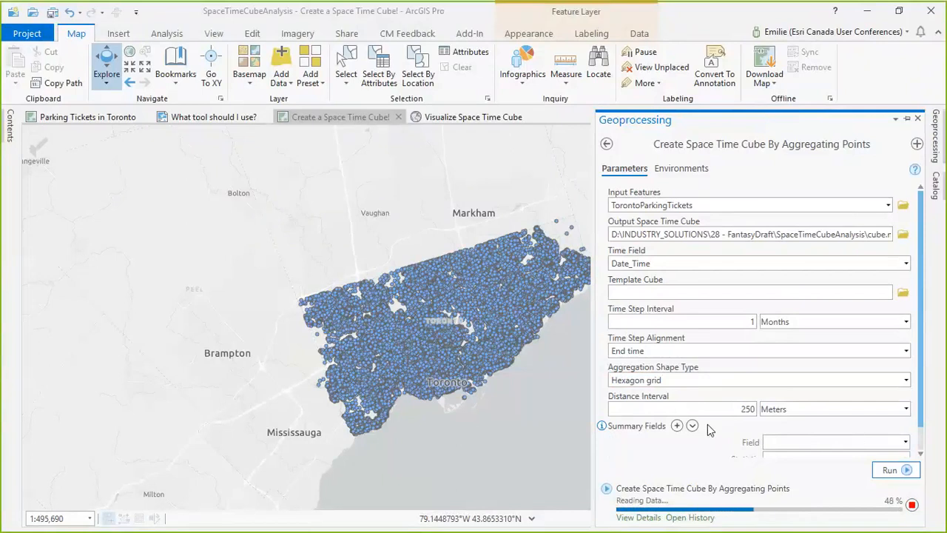
scroll(821, 411, "down", 1)
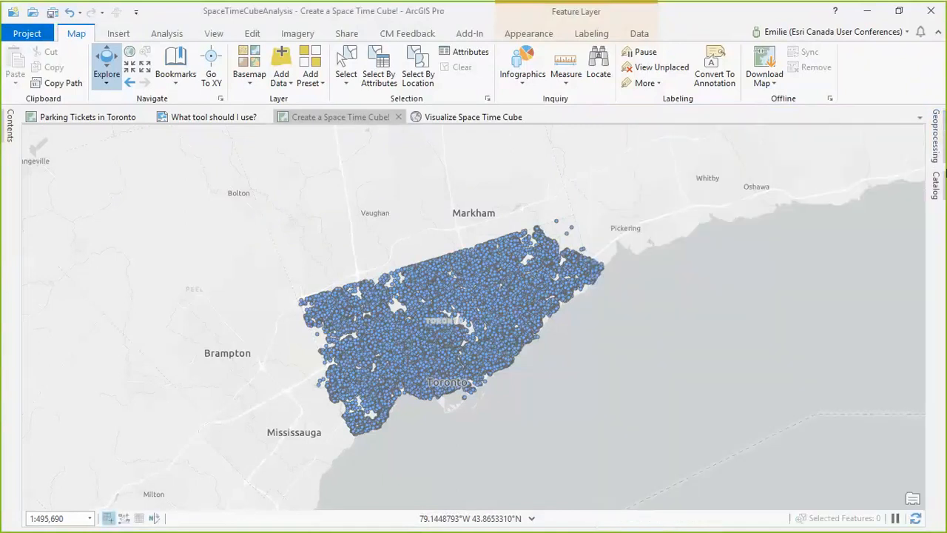
Step: Create a Cube Values layer from the space time cube in the Visualize Space Time Cube scene using Space Time Cube Explorer
left_click(477, 118)
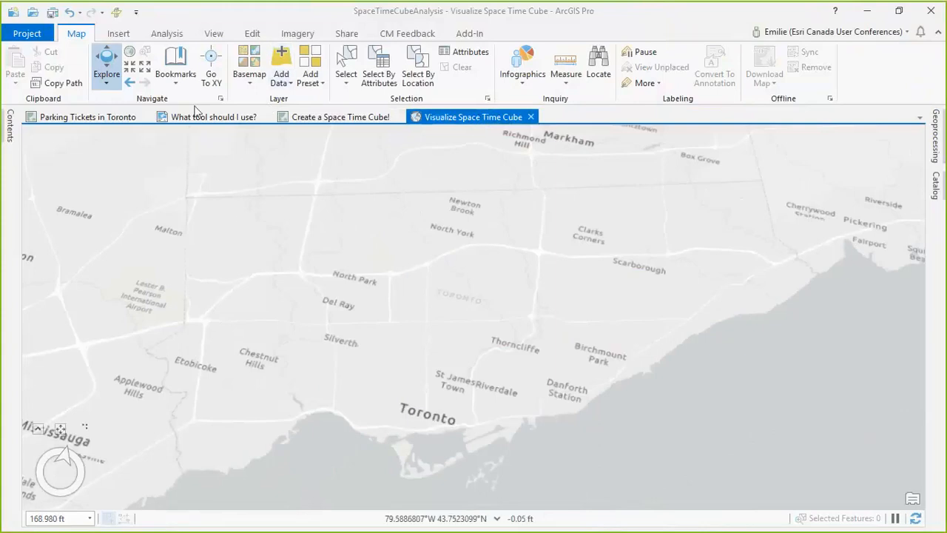
left_click(469, 34)
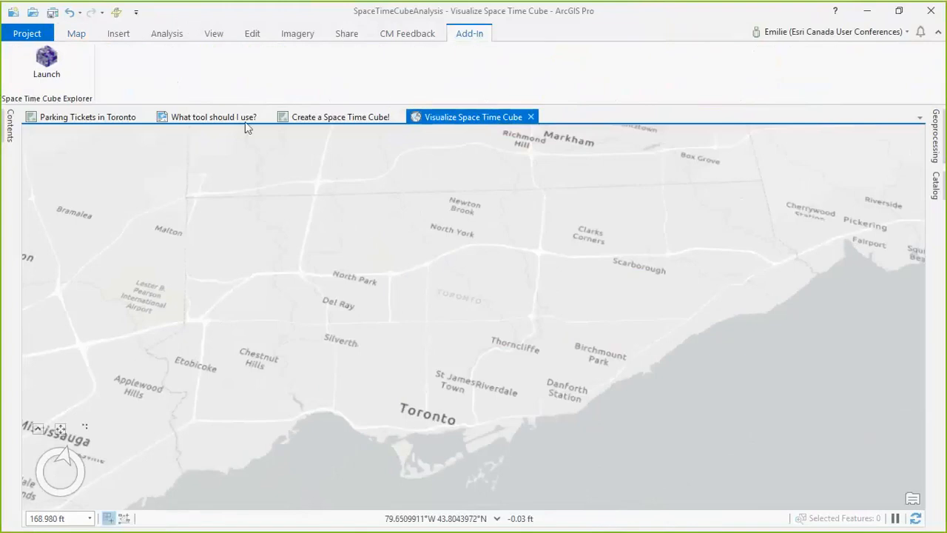
left_click(54, 70)
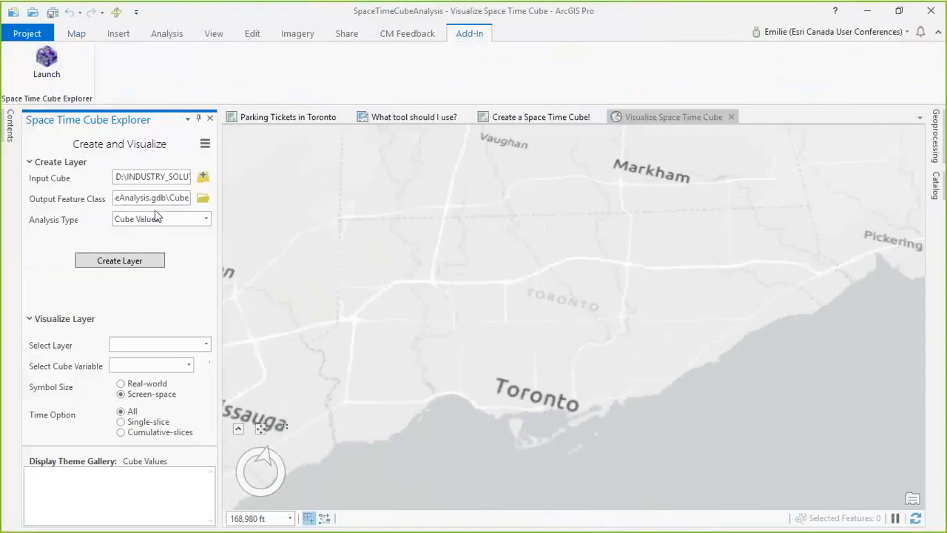
left_click(126, 263)
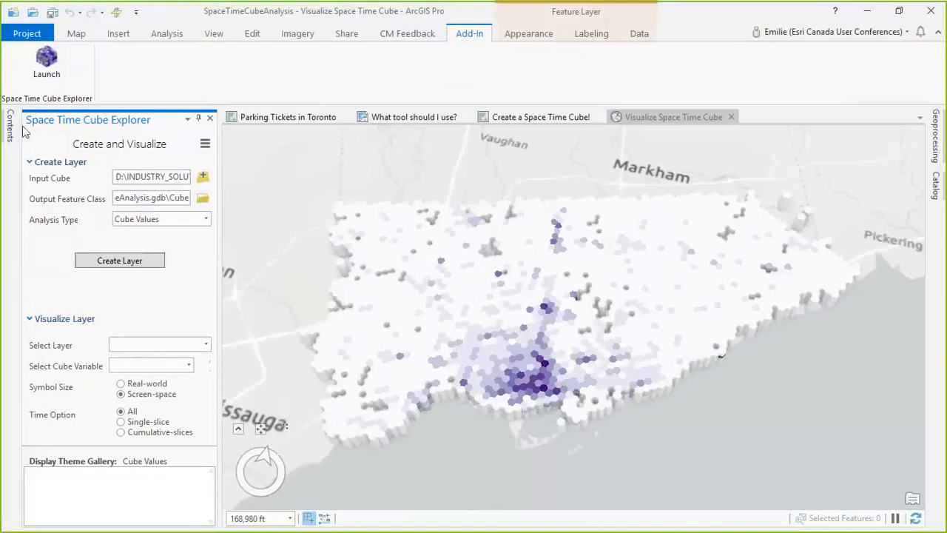
left_click(209, 119)
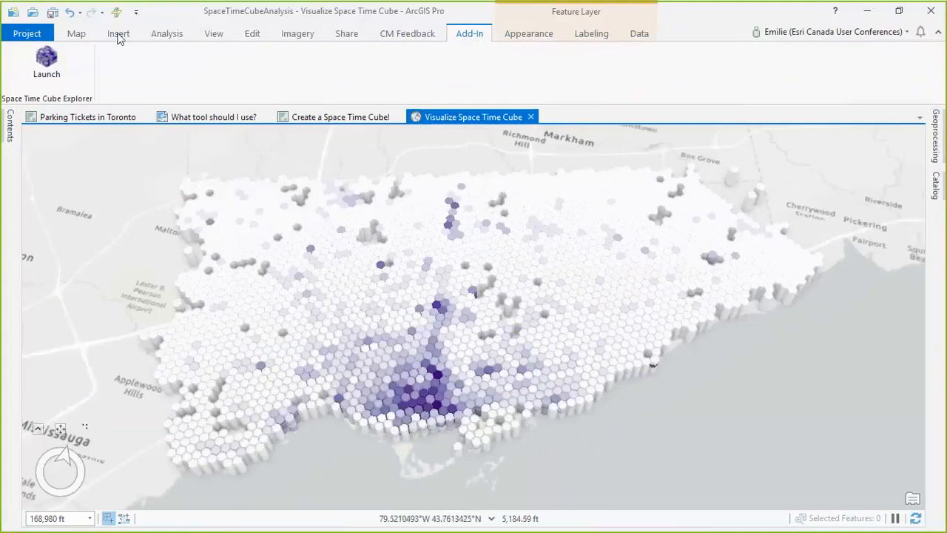
Step: View the cube from the View 2 and View 3 bookmarks and inspect one dark bin's date range and COUNT
left_click(77, 34)
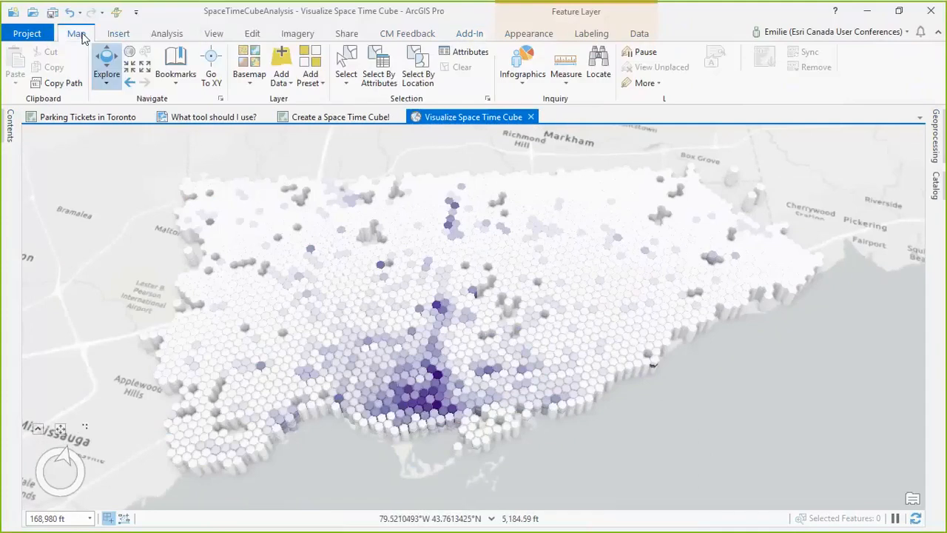
left_click(182, 79)
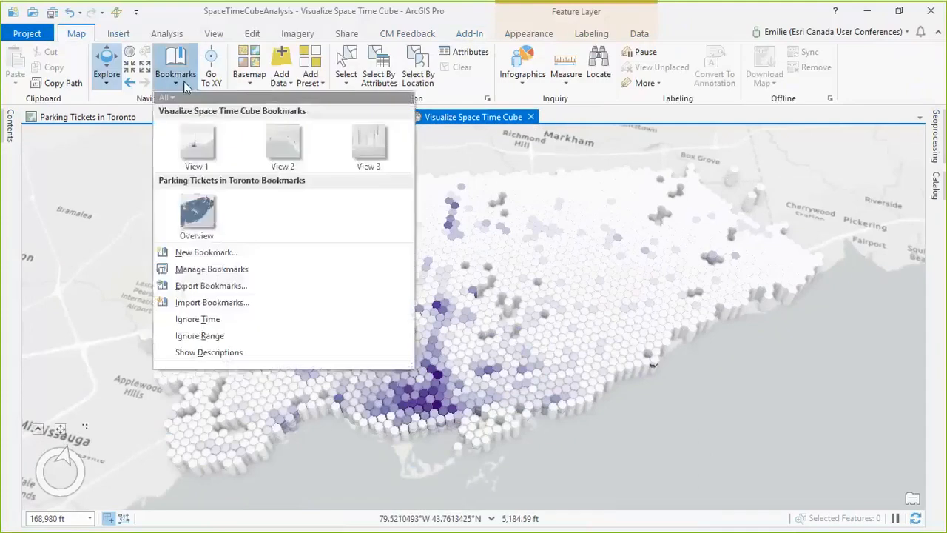
left_click(269, 147)
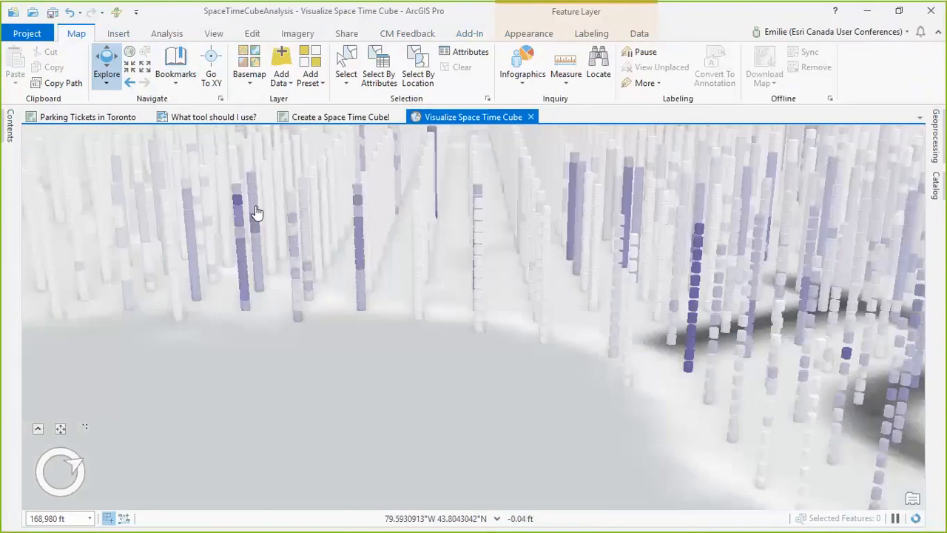
left_click(185, 78)
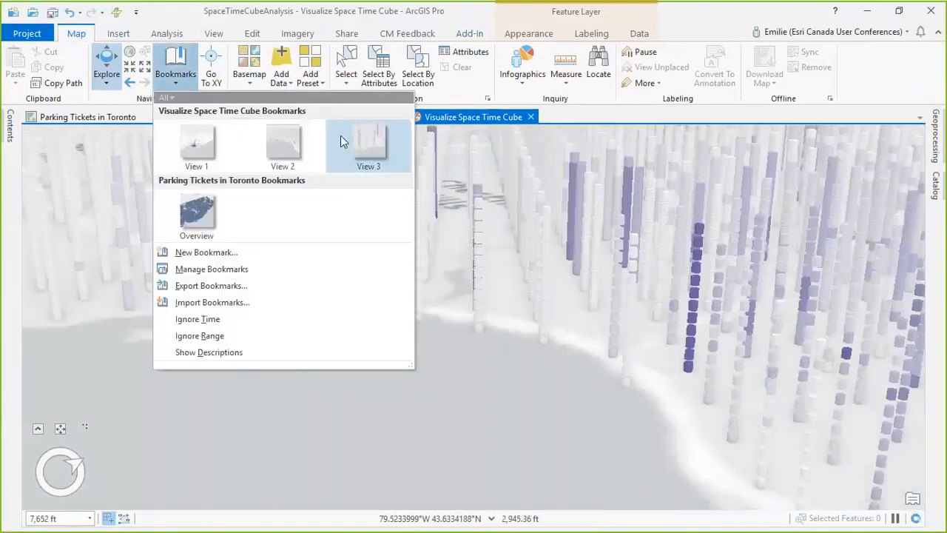
left_click(367, 144)
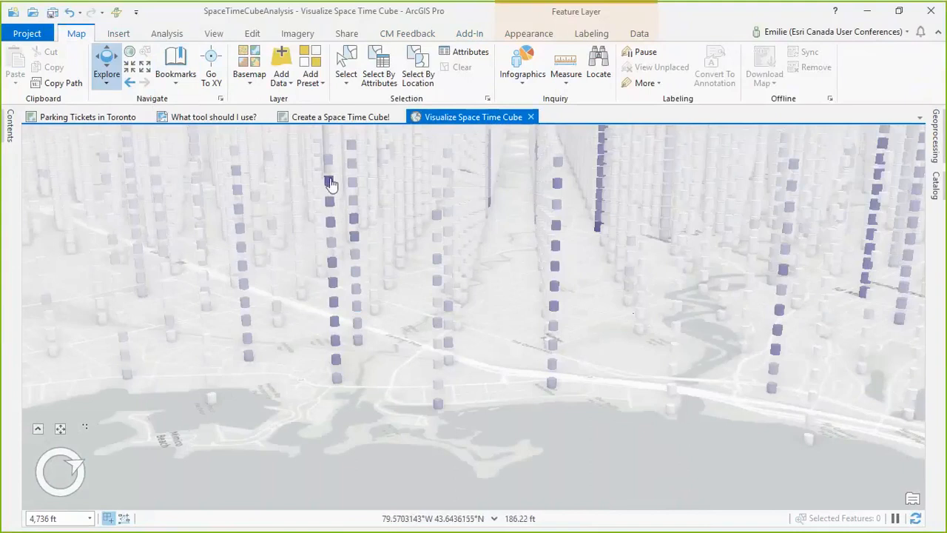
left_click(330, 187)
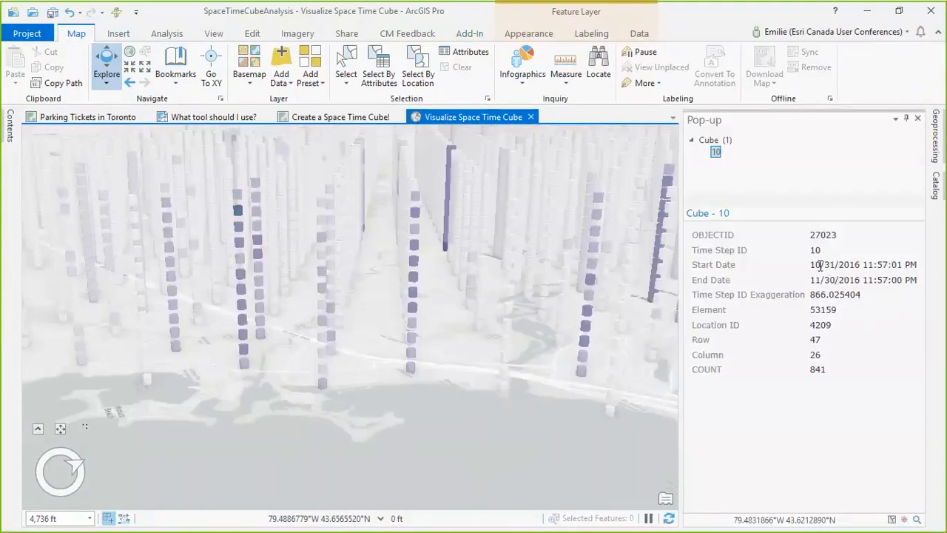
left_click_drag(809, 370, 832, 374)
mouse_move(295, 525)
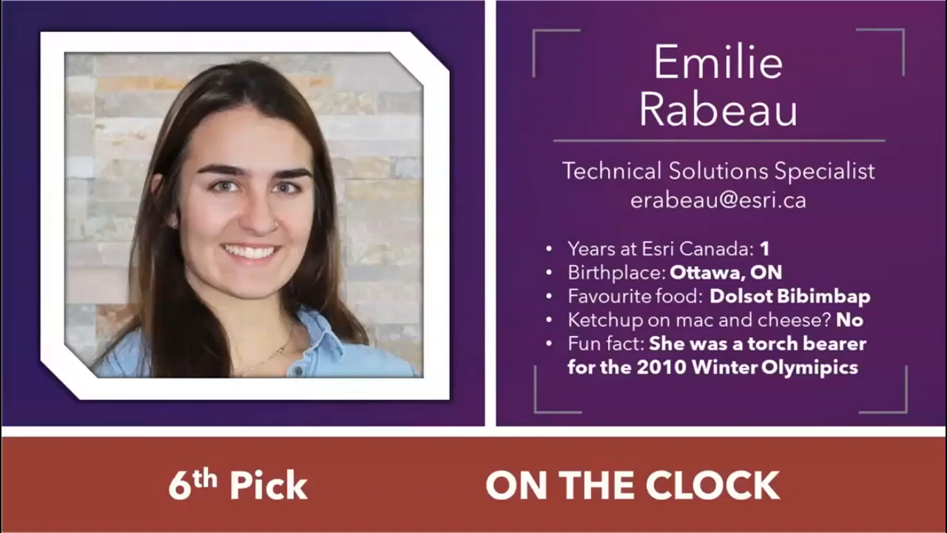
key("Right")
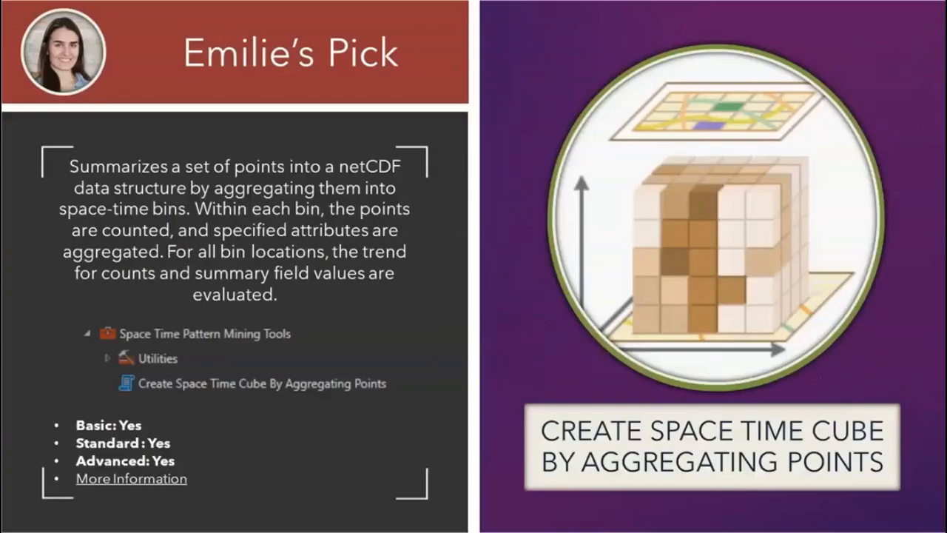
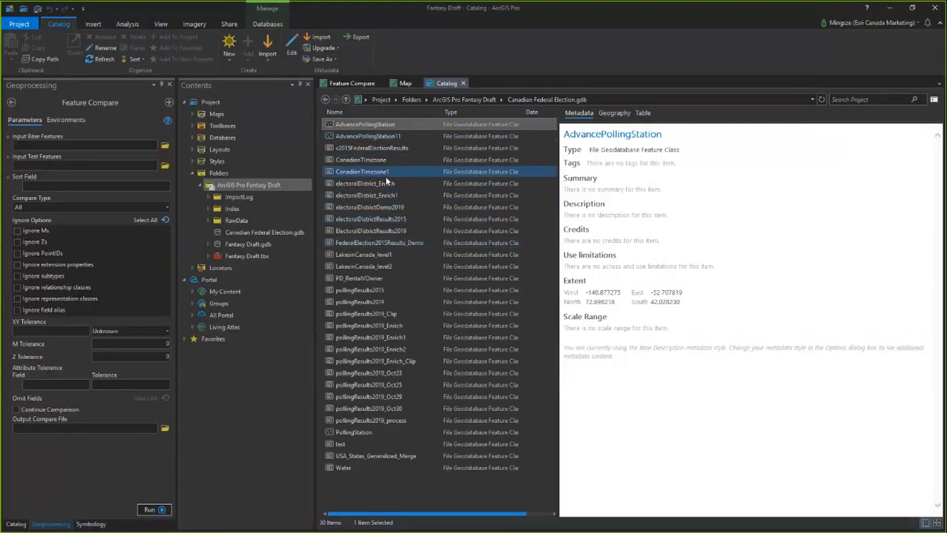
Step: Set the Feature Compare base features to CanadianTImezone and the test features to CanadianTImezone1 from Canadian Federal Election.gdb
left_click(405, 159)
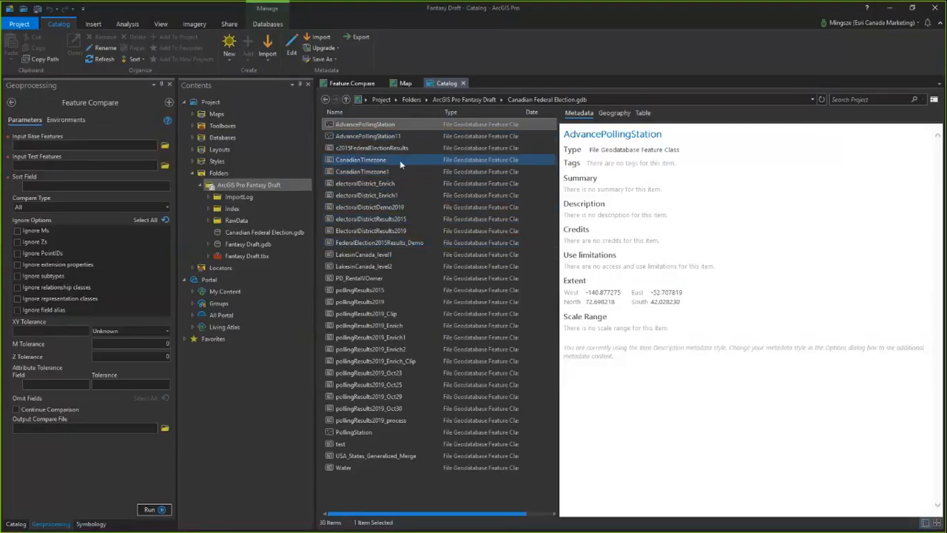
left_click(391, 166)
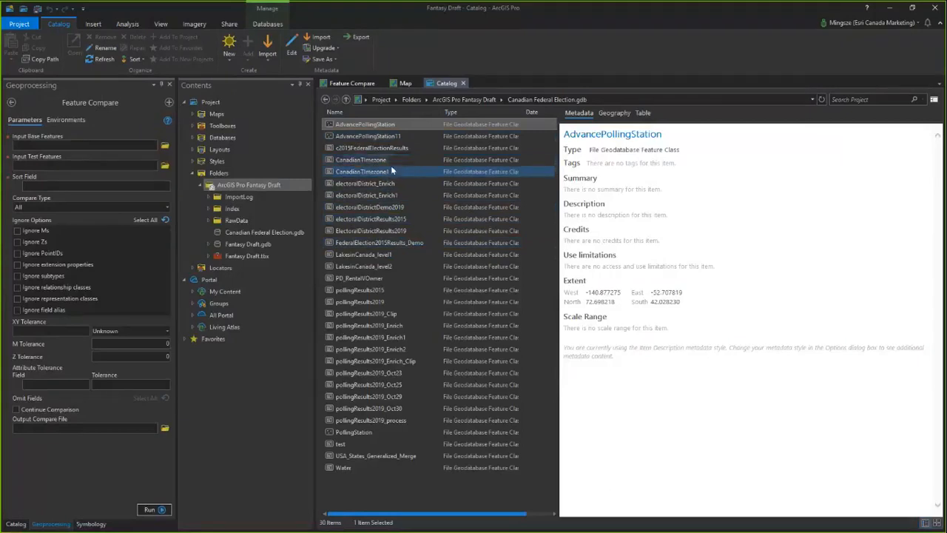
left_click(390, 162)
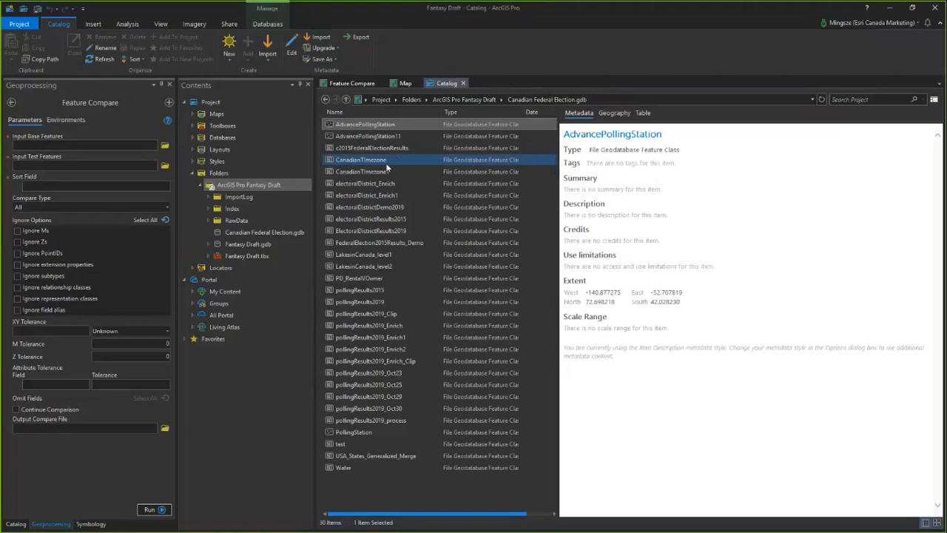
left_click(380, 172)
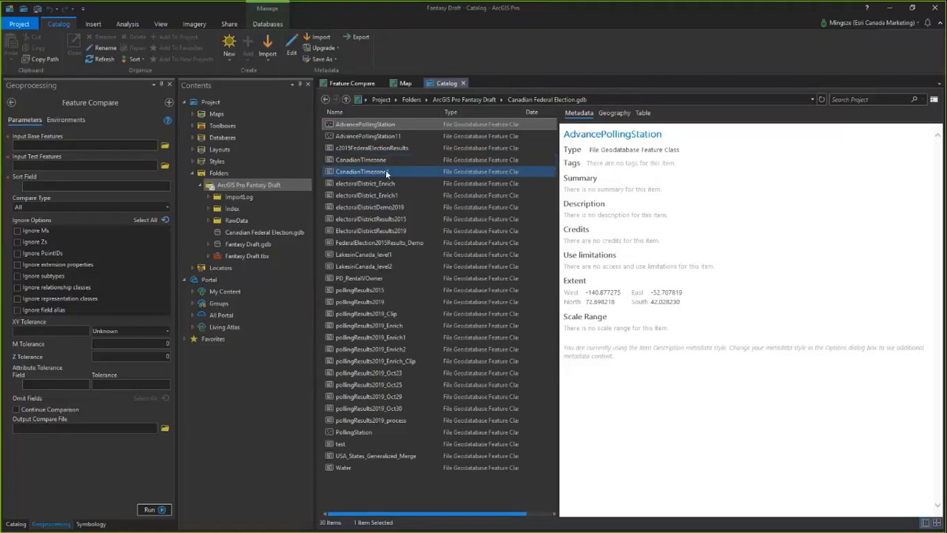
left_click(377, 164)
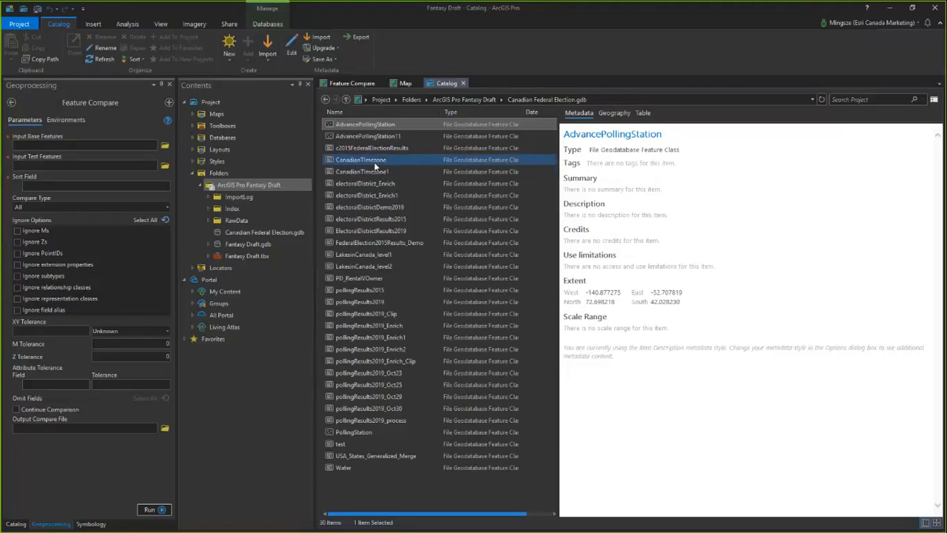
left_click_drag(155, 151, 152, 145)
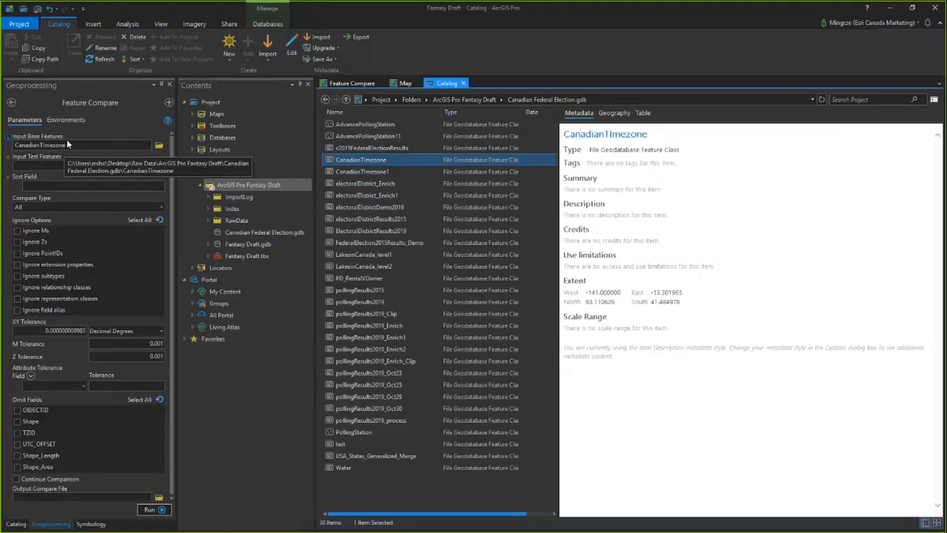
left_click(365, 171)
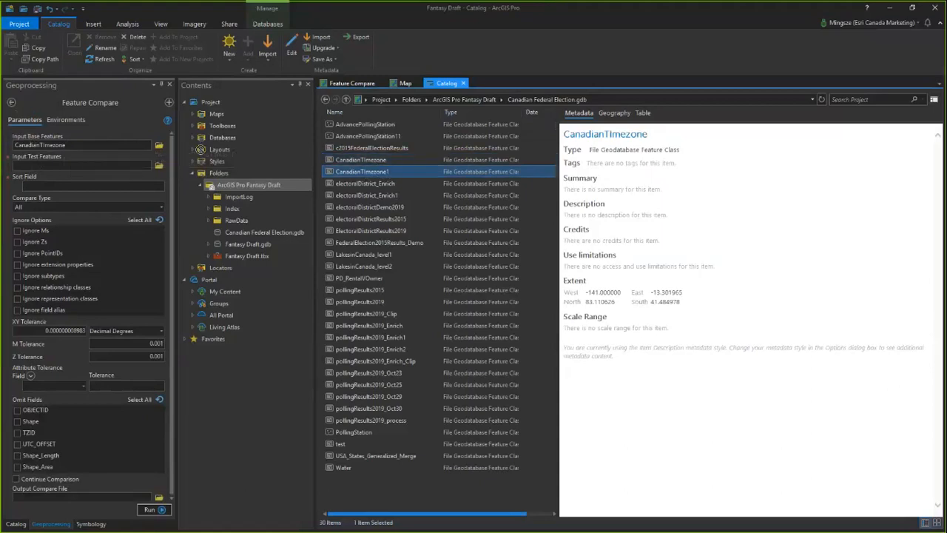
left_click_drag(365, 171, 91, 166)
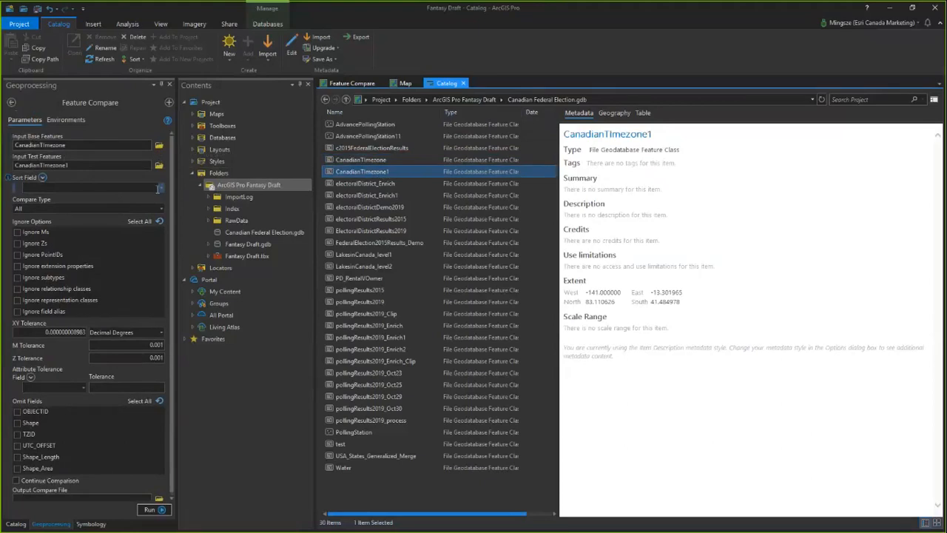
Step: Set the comparison's sort field to OBJECTID and choose All as the compare type
left_click(139, 189)
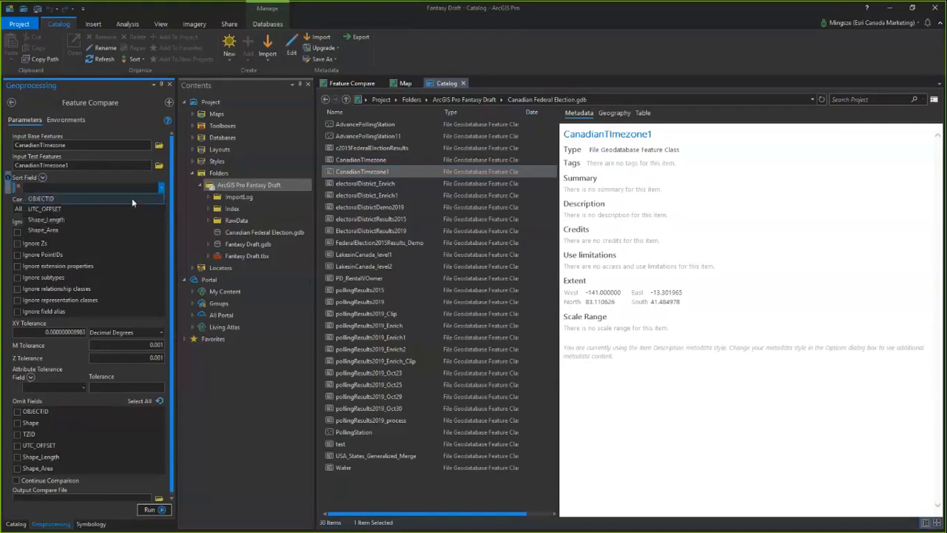
left_click(132, 197)
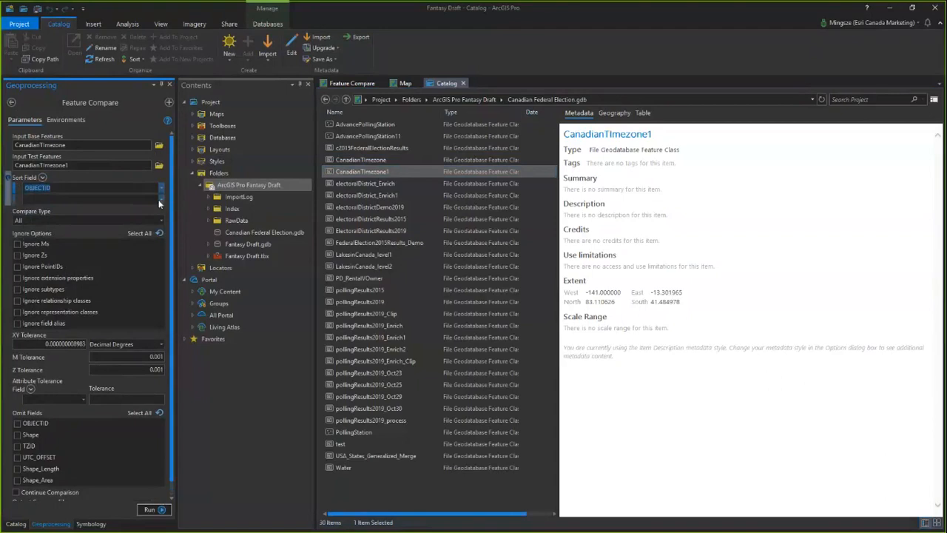
left_click(162, 200)
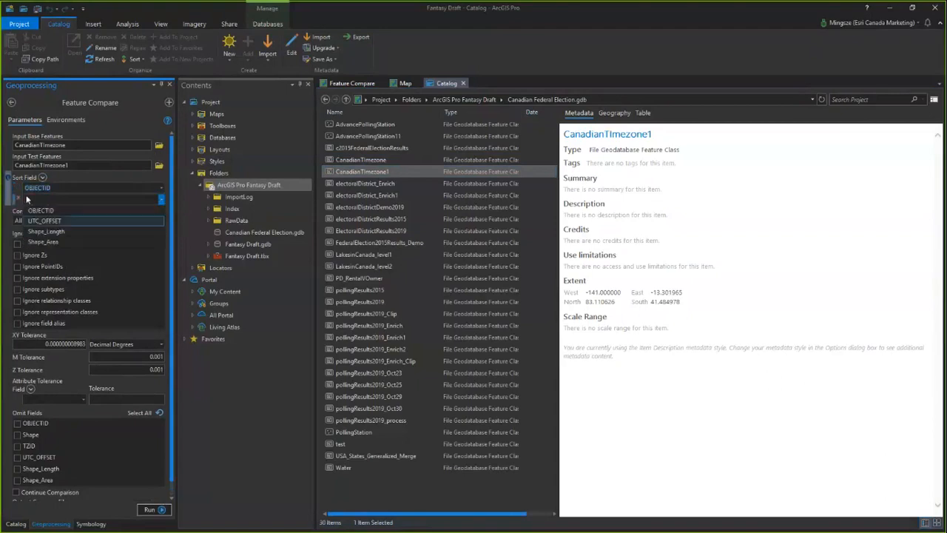
left_click(6, 215)
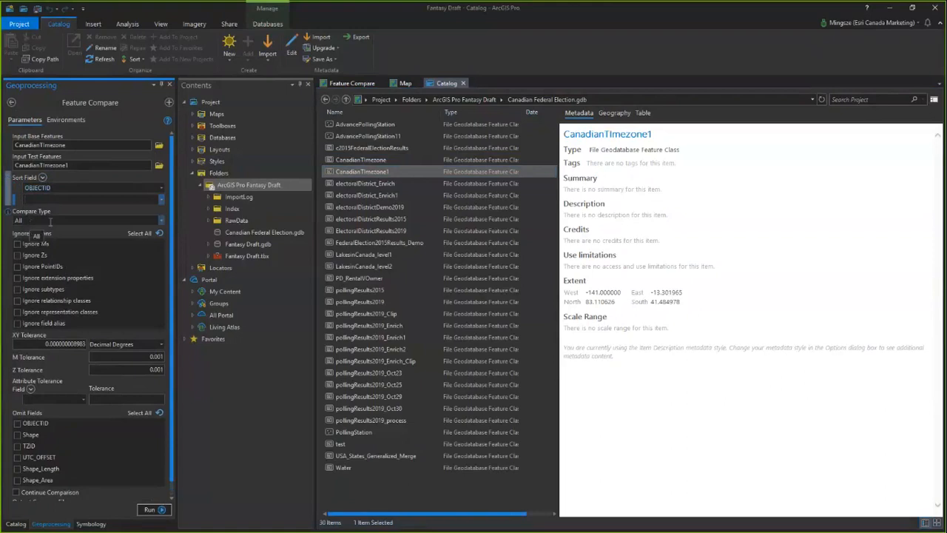
left_click(161, 220)
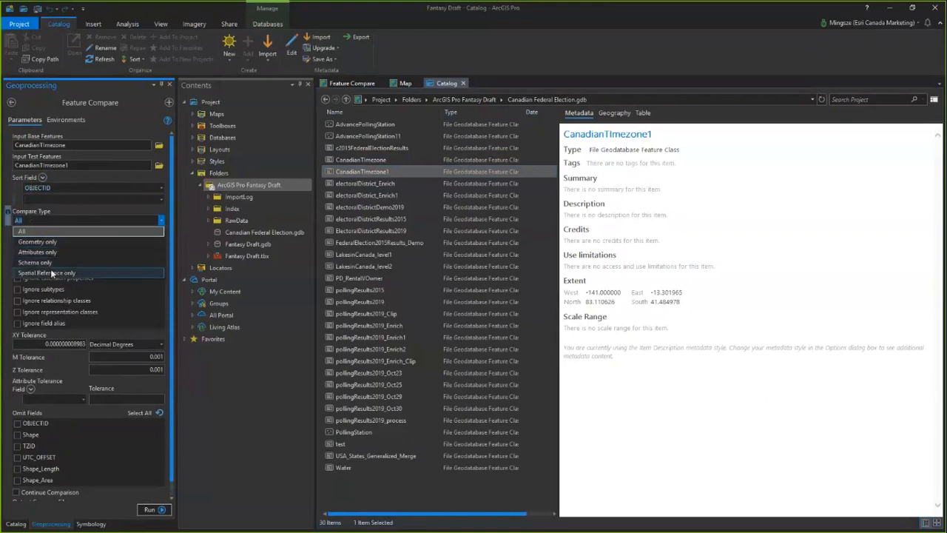
left_click(27, 232)
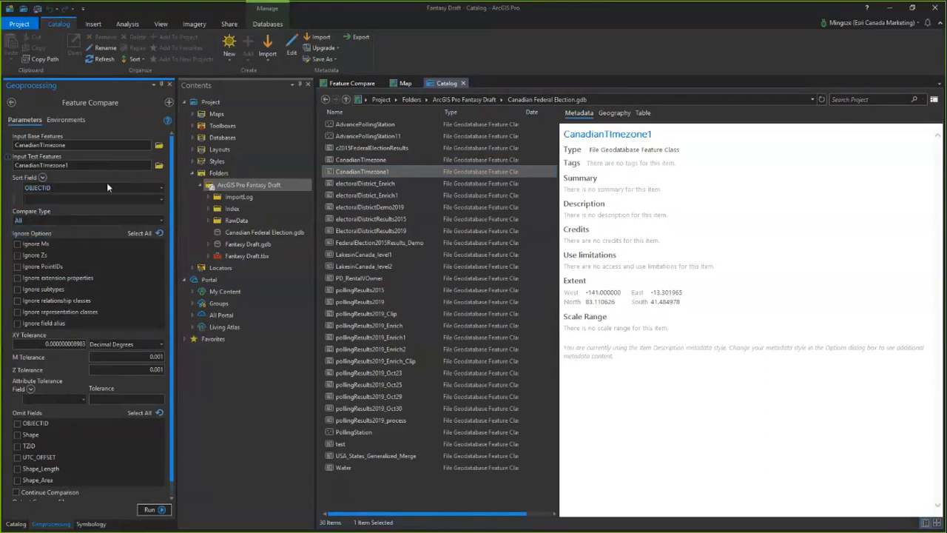
Step: Check which fields are available for the attribute tolerance and enable Continue Comparison
scroll(50, 227, "down", 1)
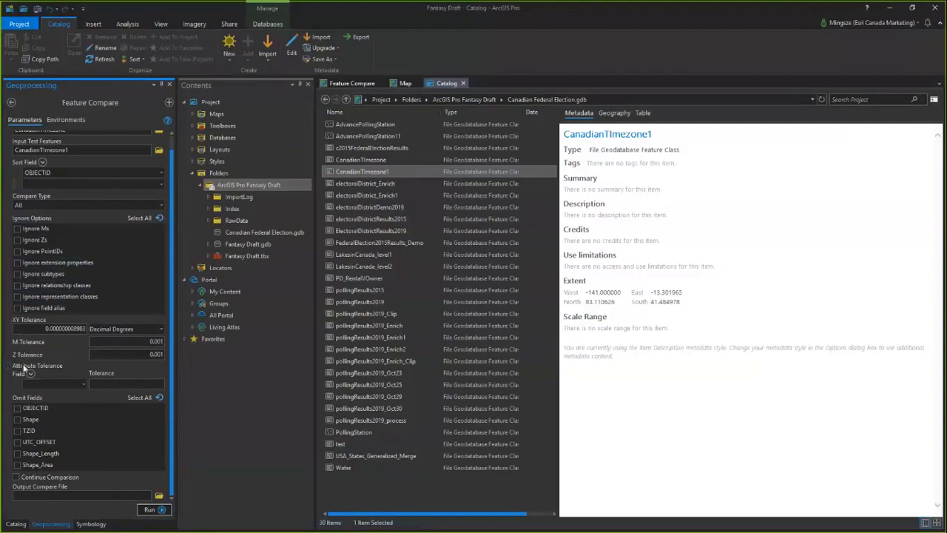
left_click(83, 384)
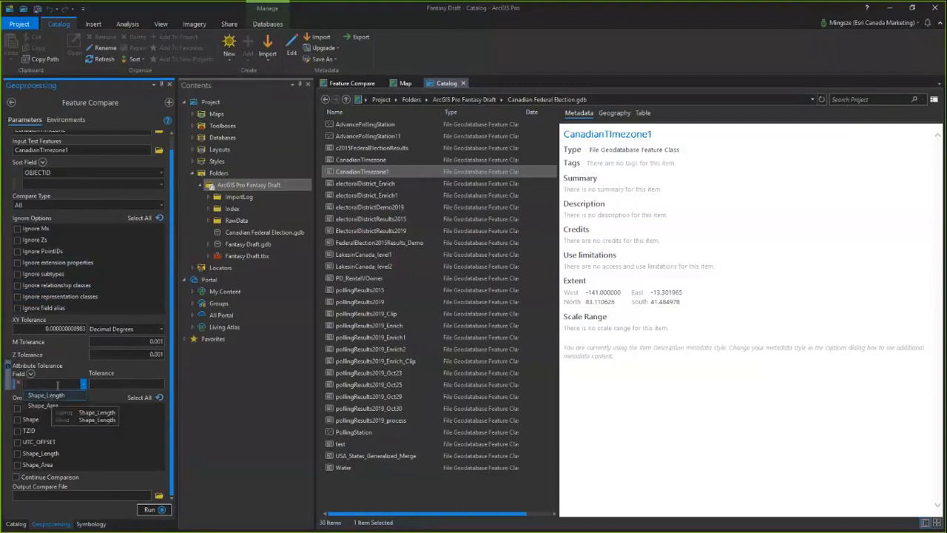
left_click(84, 382)
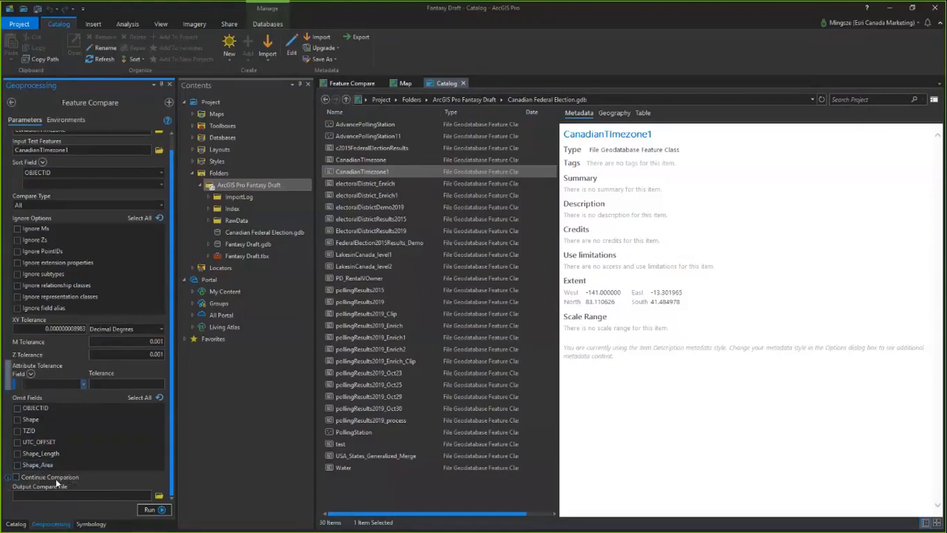
left_click(16, 478)
Step: Set the output compare file to FeatureCompareResults on the Desktop and run Feature Compare
left_click(121, 496)
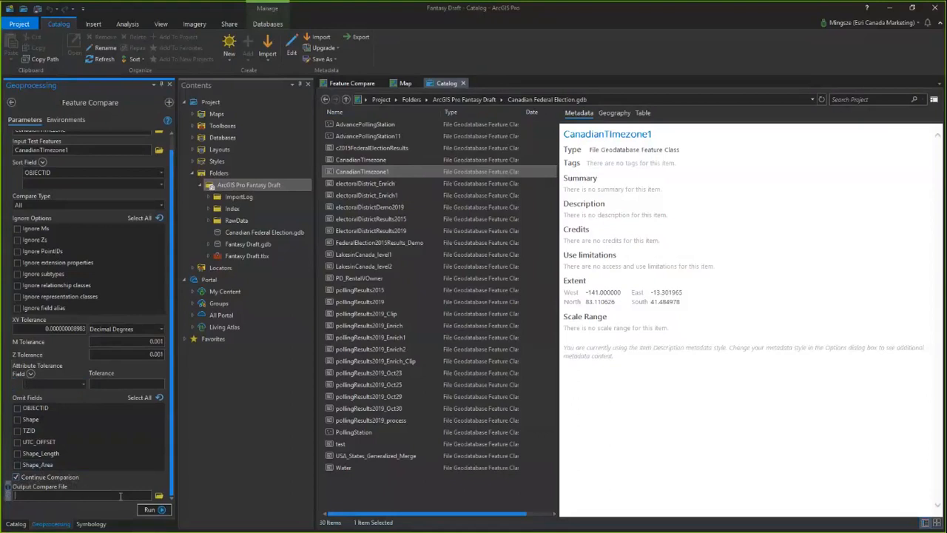
left_click(158, 495)
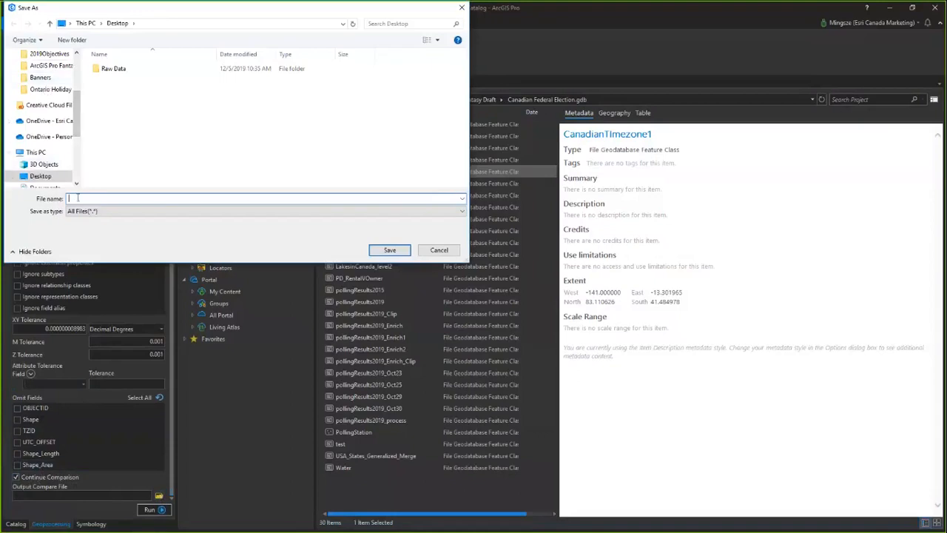
type("123")
key("ctrl+a")
type("Feature Como")
key("BackSpace")
key("BackSpace")
key("BackSpace")
type("ompareResult")
left_click(389, 252)
left_click(151, 509)
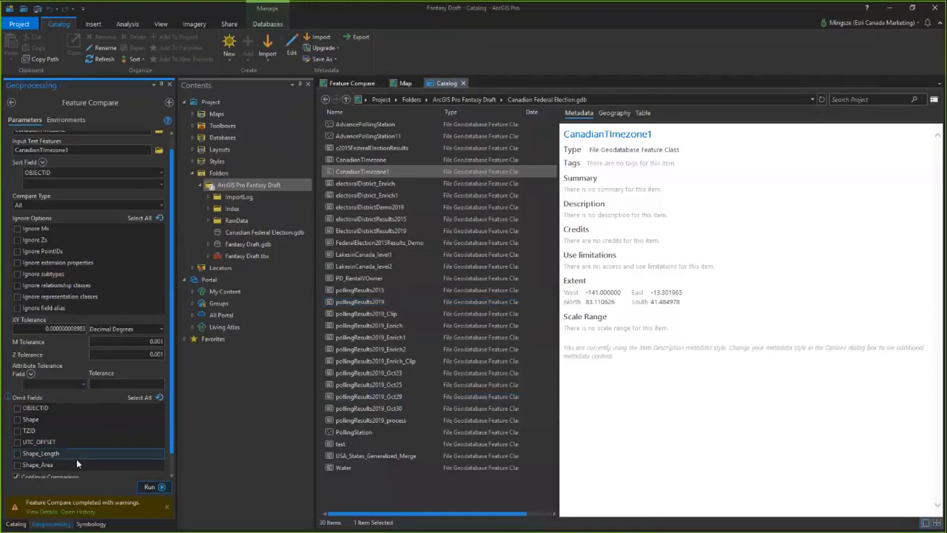
Step: Open FeatureCompareResults.txt from the Desktop folder in Notepad and widen its window
scroll(173, 467, "down", 1)
scroll(174, 467, "down", 1)
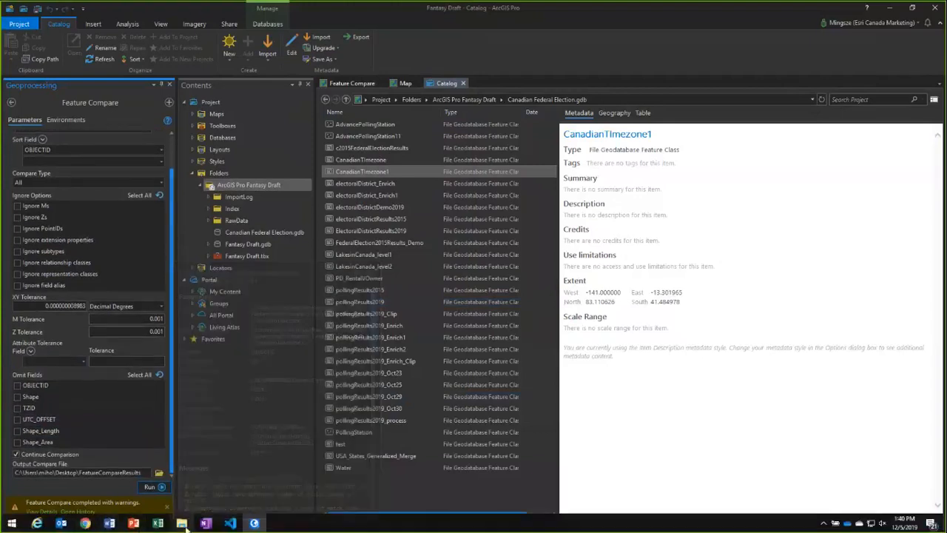
left_click(181, 523)
left_click(428, 189)
double_click(429, 189)
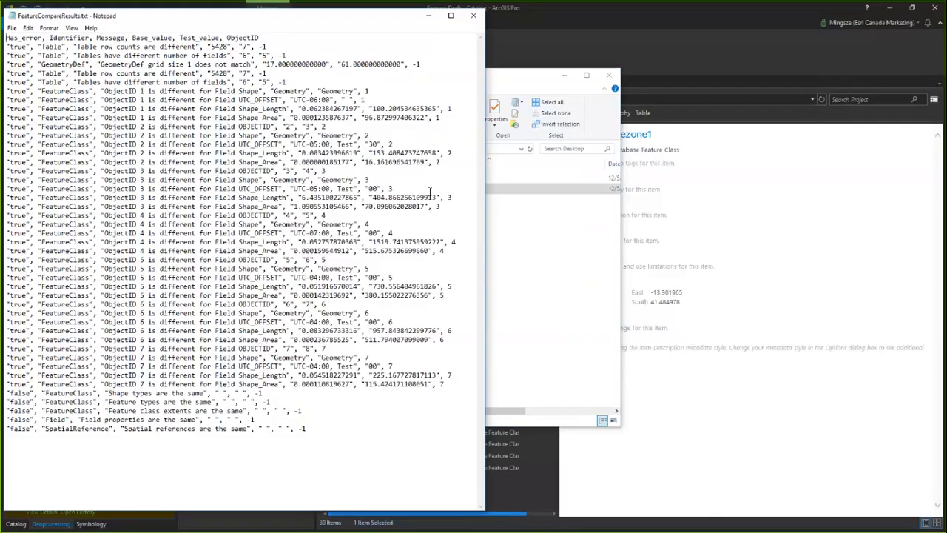
left_click_drag(620, 139, 577, 142)
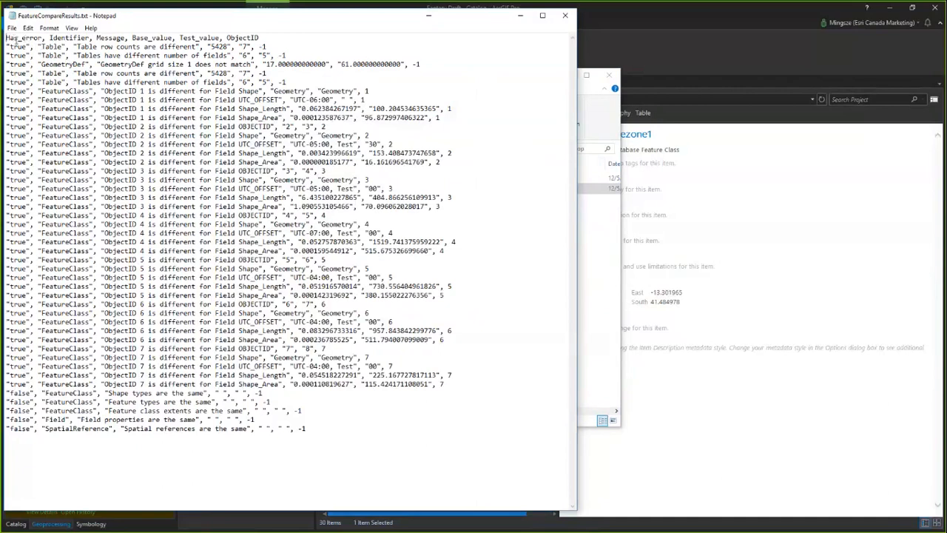
Step: Examine the header columns, the Has_error flags and the table row count entries in the comparison results
left_click_drag(15, 39, 279, 38)
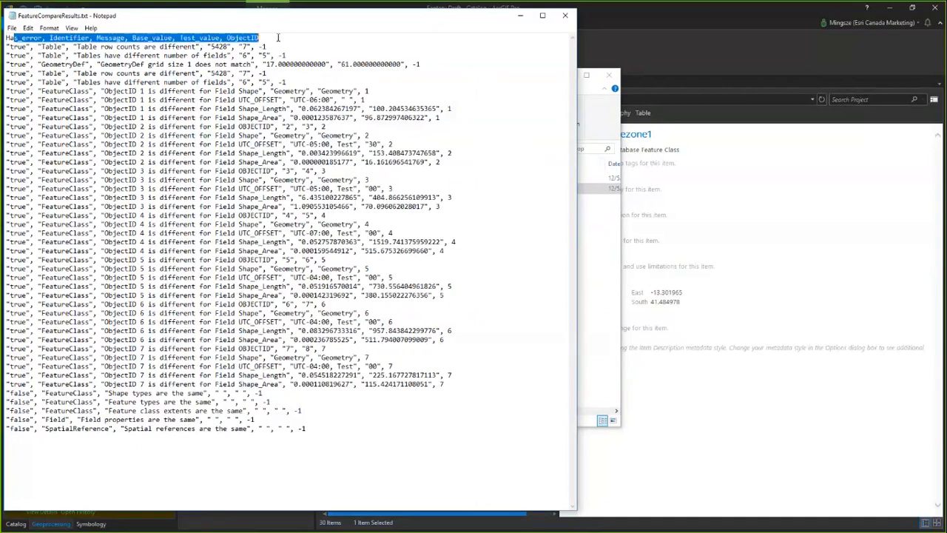
left_click(279, 38)
mouse_move(20, 38)
left_mouse_down()
mouse_move(25, 87)
mouse_move(29, 37)
mouse_move(22, 40)
left_mouse_up()
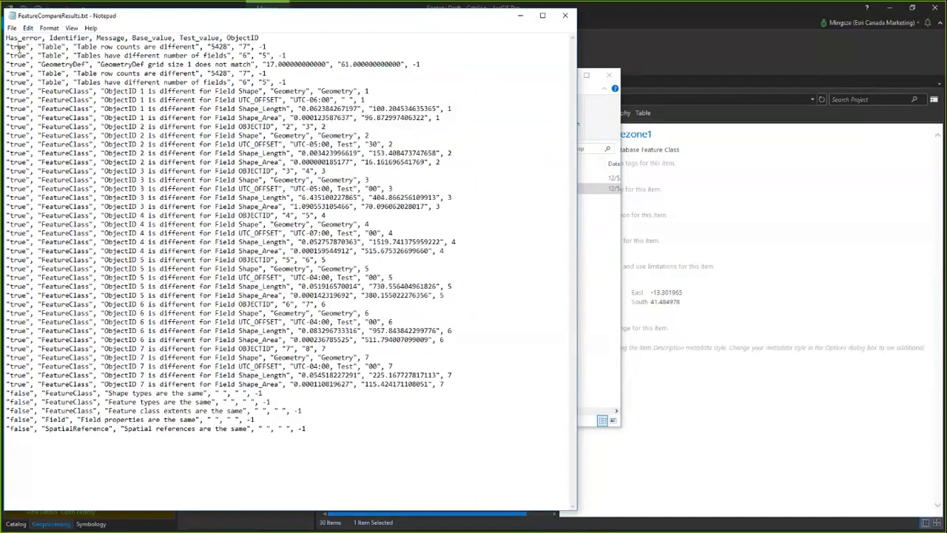
left_click(9, 414)
double_click(219, 47)
double_click(245, 46)
left_click(235, 46)
double_click(211, 47)
left_click_drag(248, 47, 272, 49)
left_click(176, 65)
Step: Examine the FeatureClass entries for per-field differences, relating them to the ObjectID column
left_click_drag(128, 100, 149, 100)
left_click(172, 96)
left_click_drag(259, 38, 220, 37)
right_click(229, 36)
left_click(222, 37)
left_click_drag(369, 91, 363, 91)
key("Home")
left_click_drag(10, 91, 53, 154)
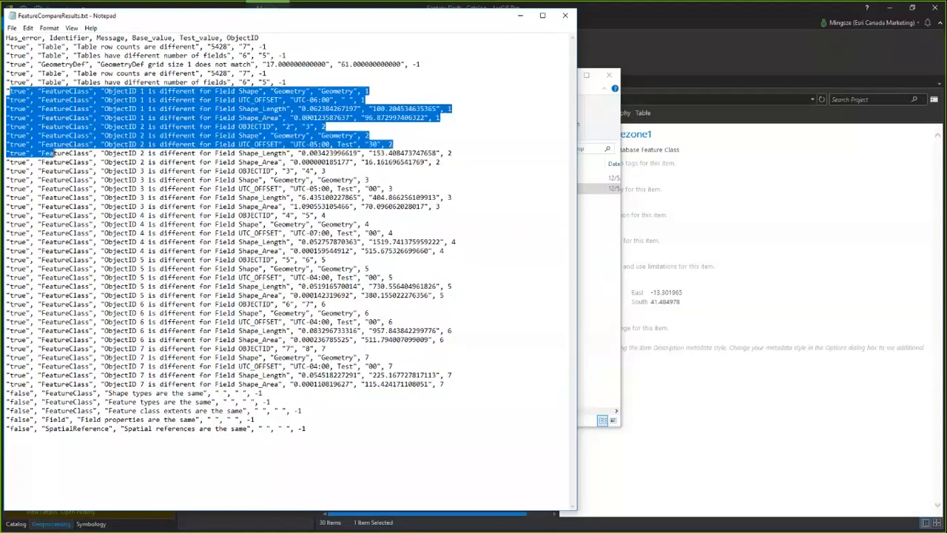
left_click(62, 162)
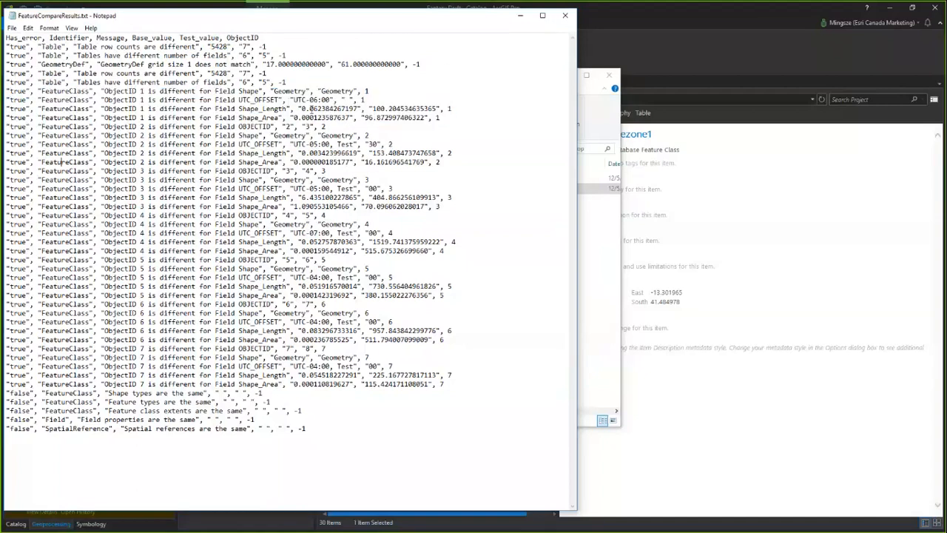
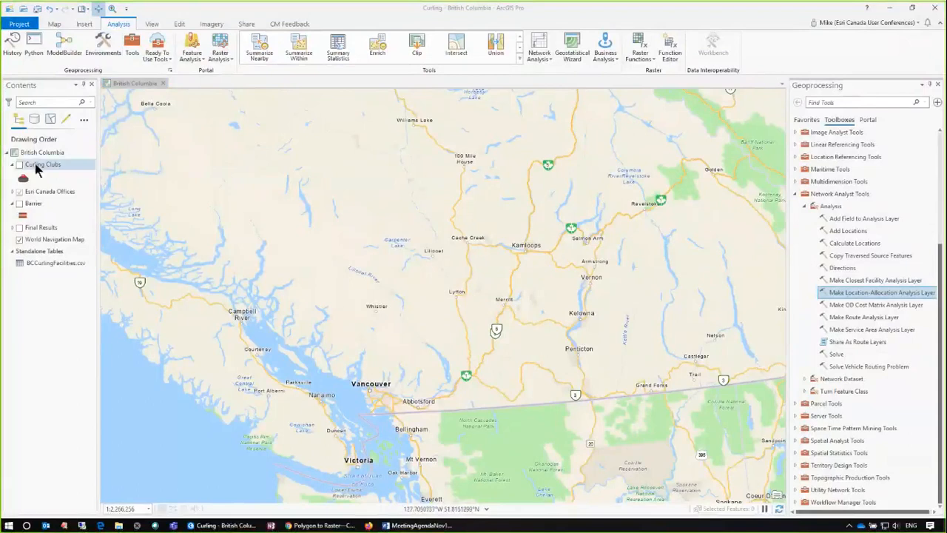
Step: Show the Curling Clubs layer and bring the map to the Analysis bookmark around Vancouver
left_click(19, 165)
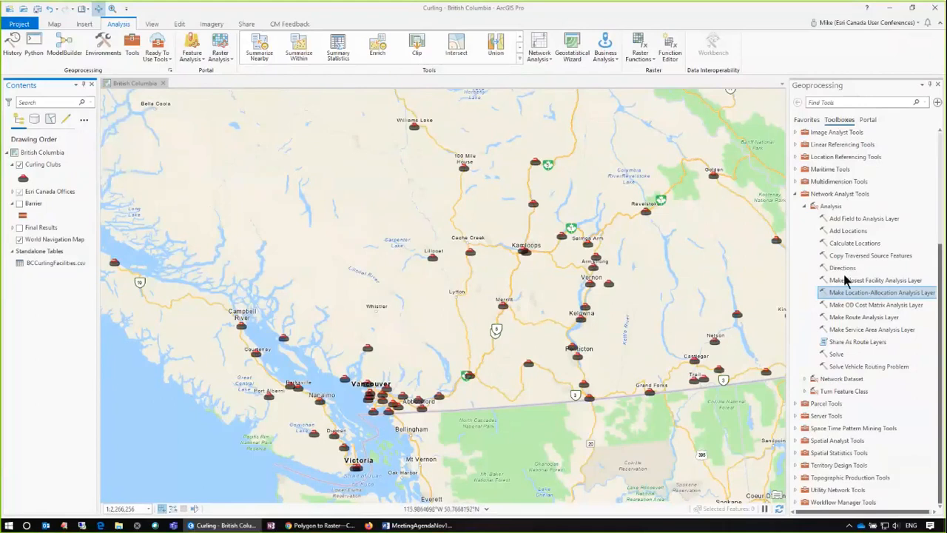
mouse_move(847, 298)
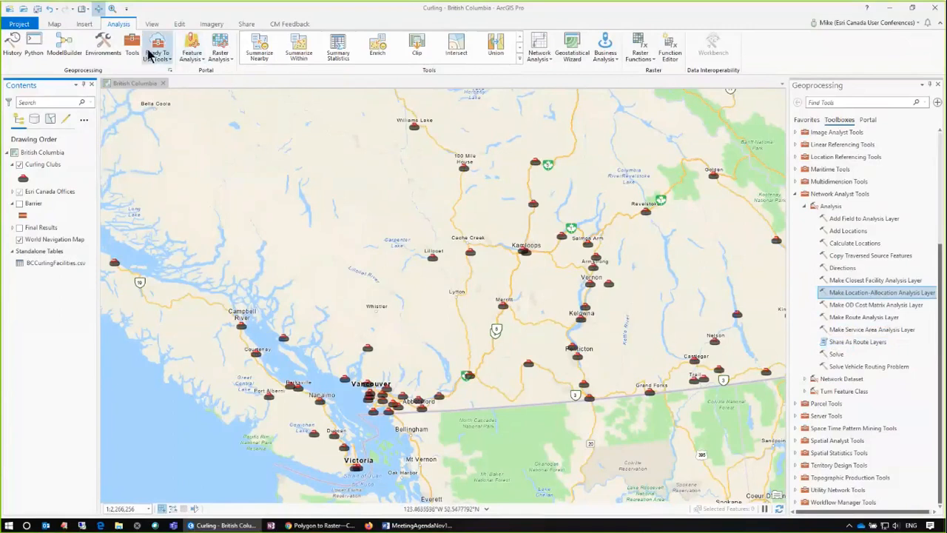
left_click(84, 10)
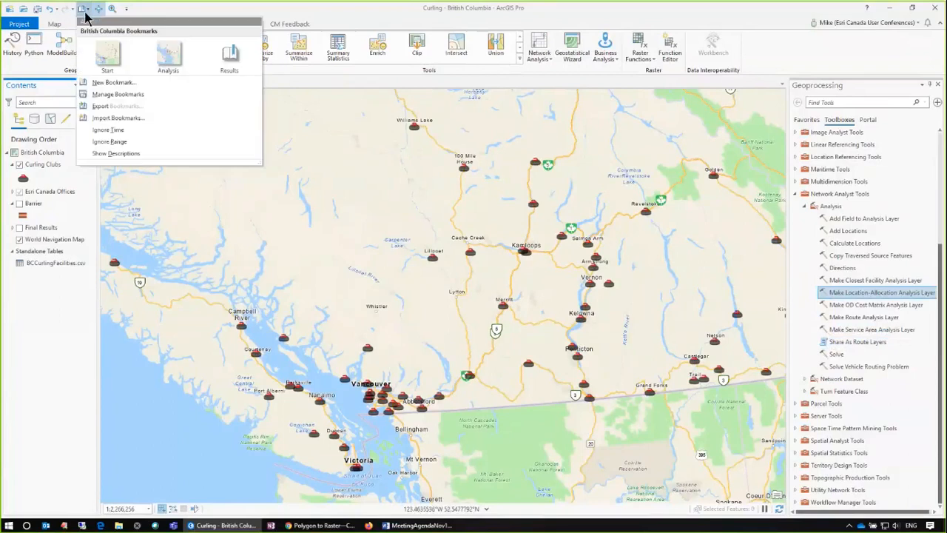
left_click(161, 58)
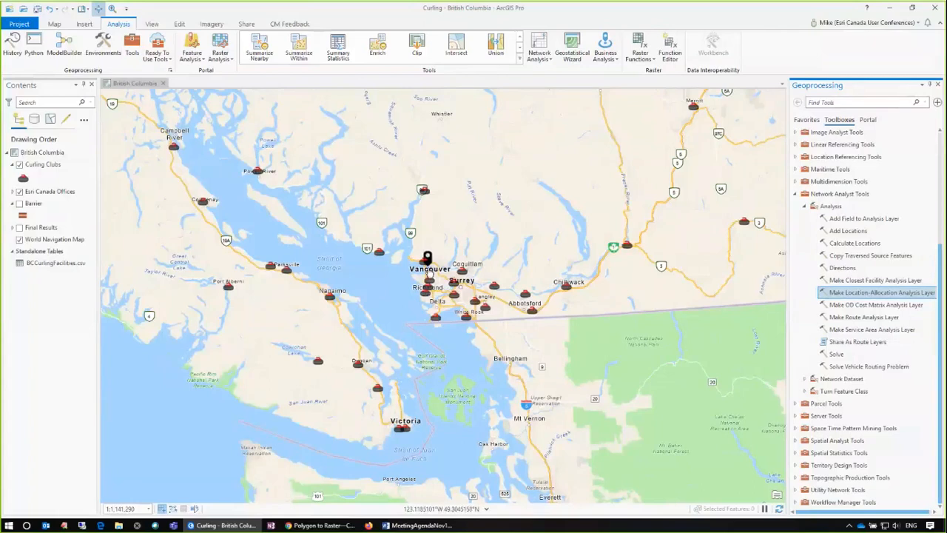
scroll(428, 270, "up", 2)
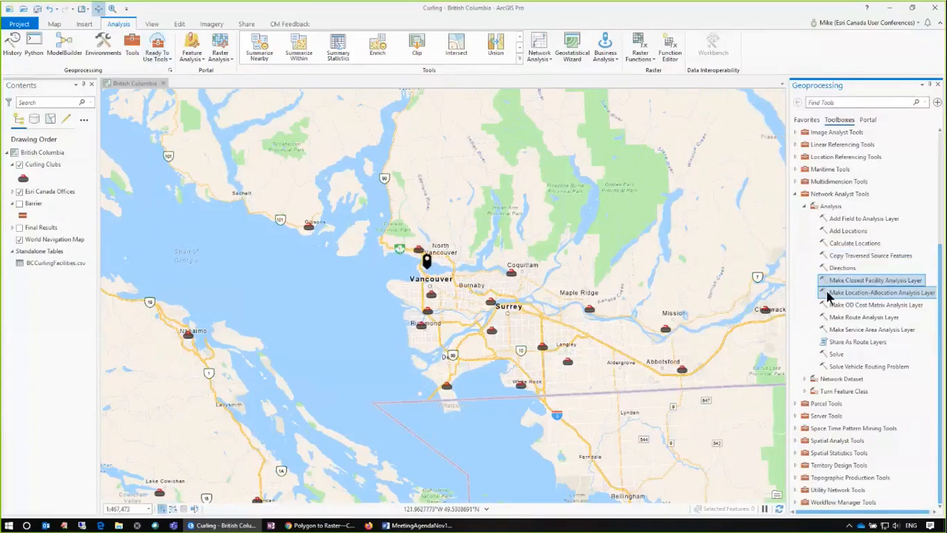
Step: Open the ready-to-use Find Closest Facilities tool with Esri Canada Offices as incidents and Curling Clubs as facilities
left_click(167, 64)
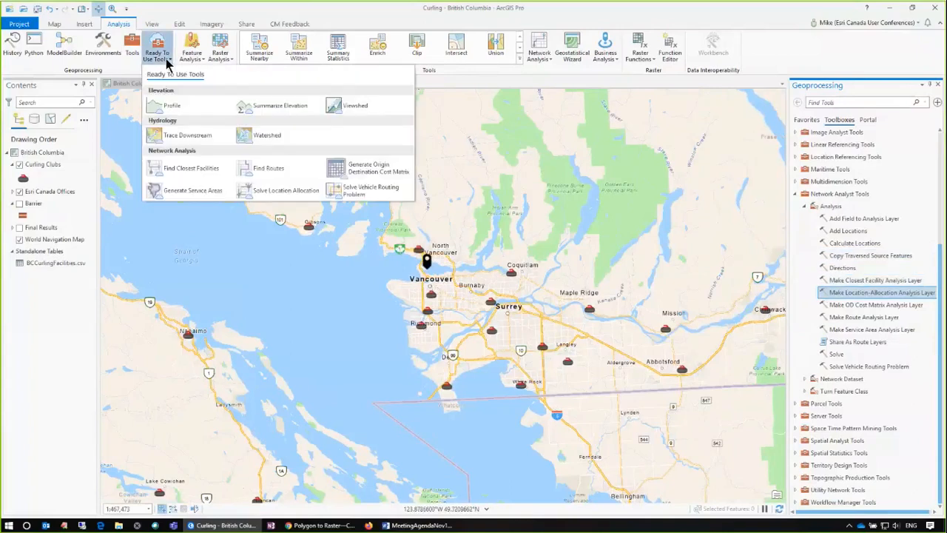
left_click(191, 170)
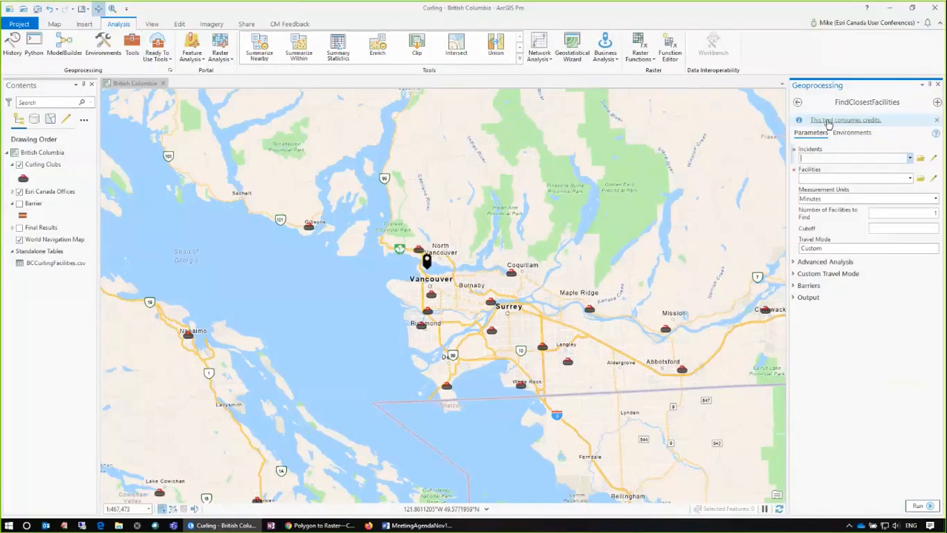
left_click(909, 158)
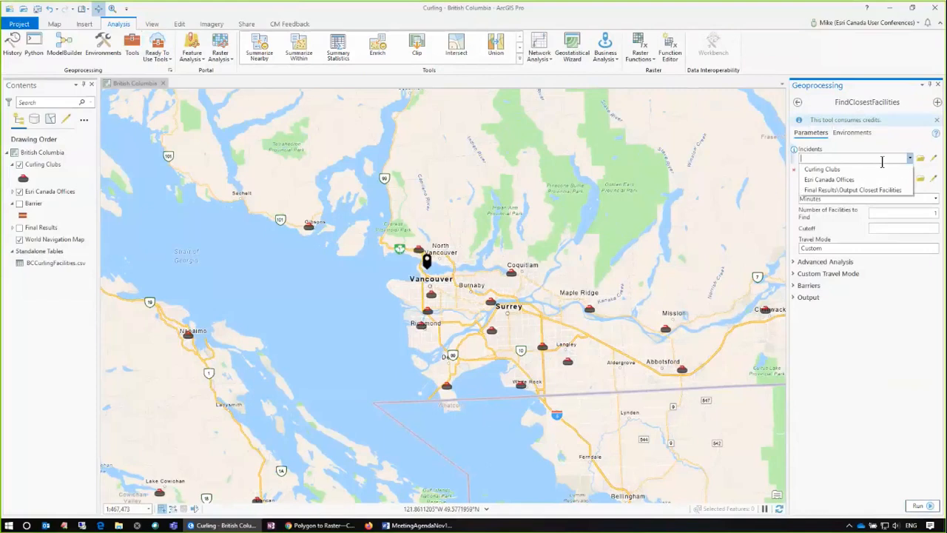
left_click(847, 178)
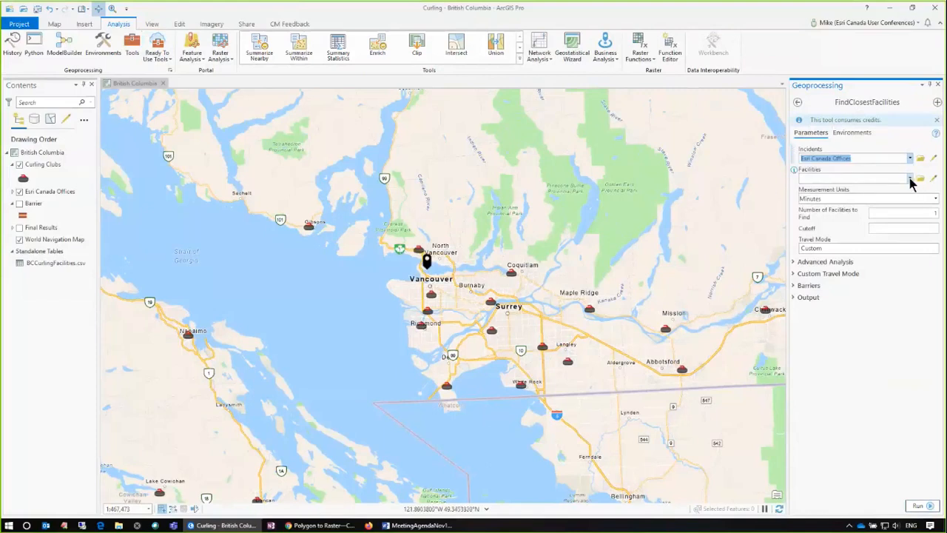
left_click(911, 179)
left_click(848, 189)
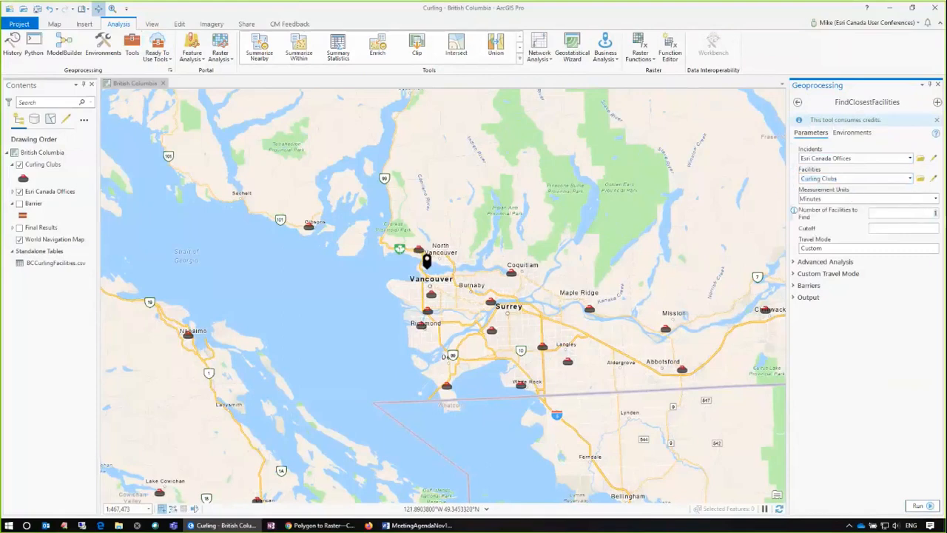
Step: Set the number of facilities to find to 5 and the cutoff to 60 minutes, and run the tool
type("5")
left_click(931, 225)
type("60")
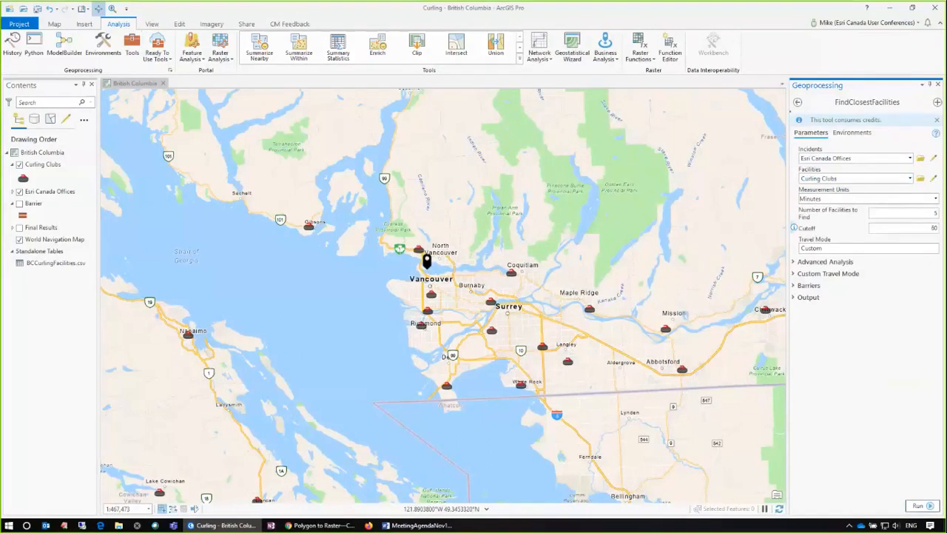
left_click(914, 503)
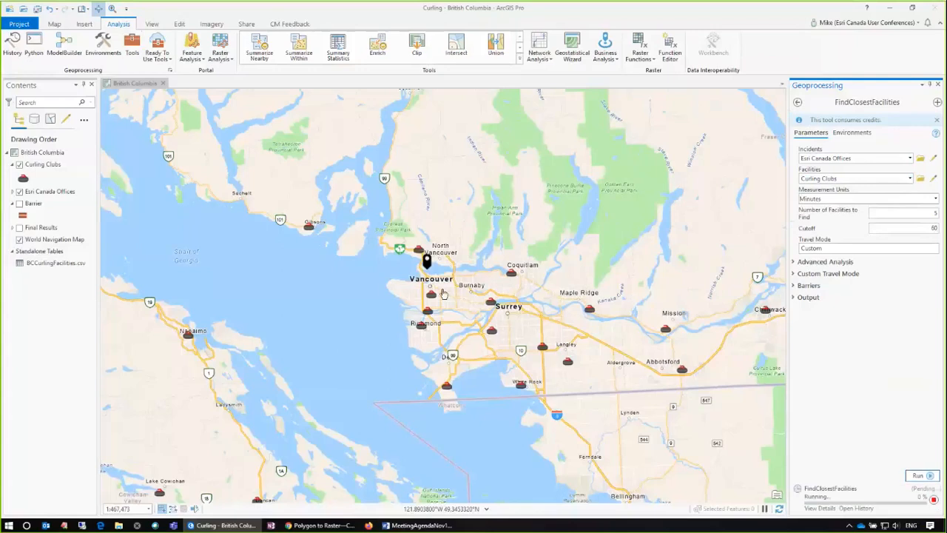
Step: Go to the Results bookmark and inspect the routes from the office to the closest curling clubs
left_click(83, 11)
left_click(228, 63)
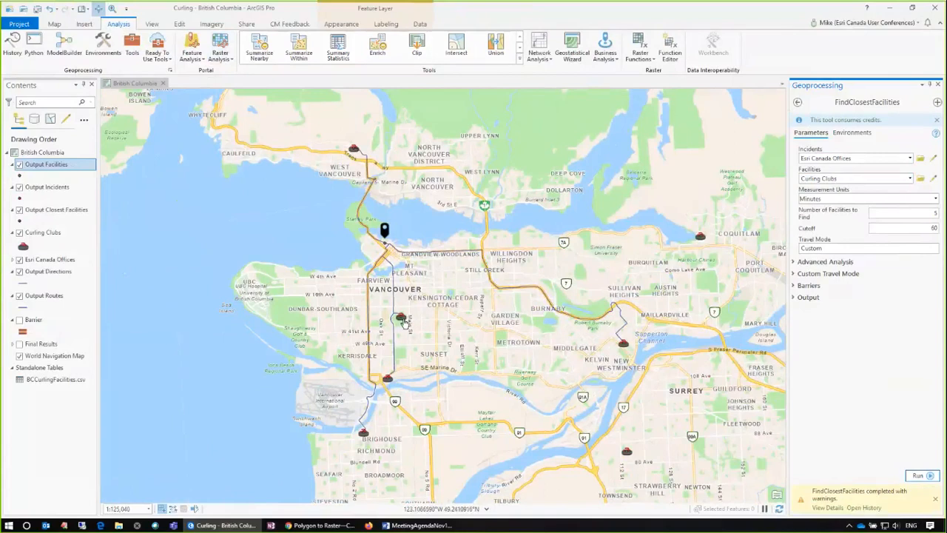
mouse_move(404, 323)
Step: Hide all the output layers and the Curling Clubs layer, and show the Barrier layer
left_click(19, 164)
left_click(19, 187)
left_click(20, 210)
left_click(19, 232)
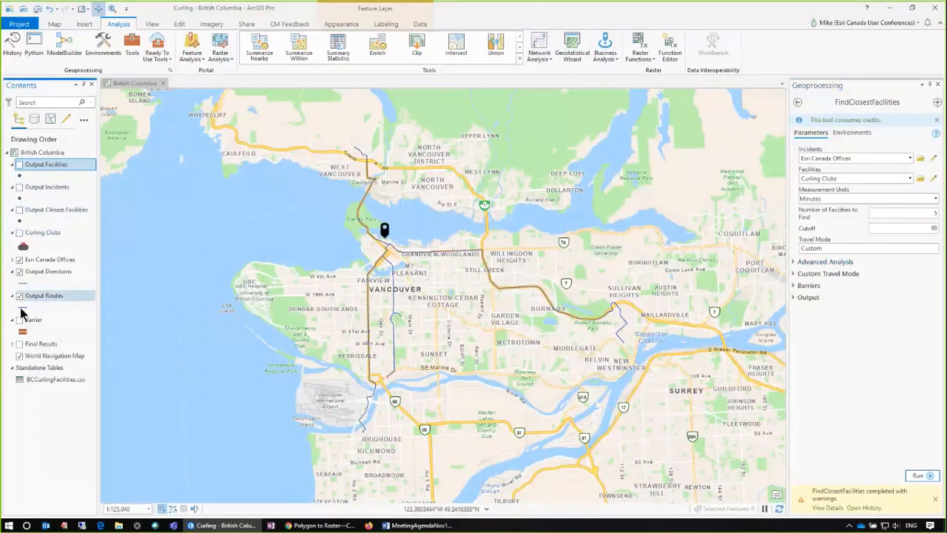
left_click(19, 272)
left_click(19, 295)
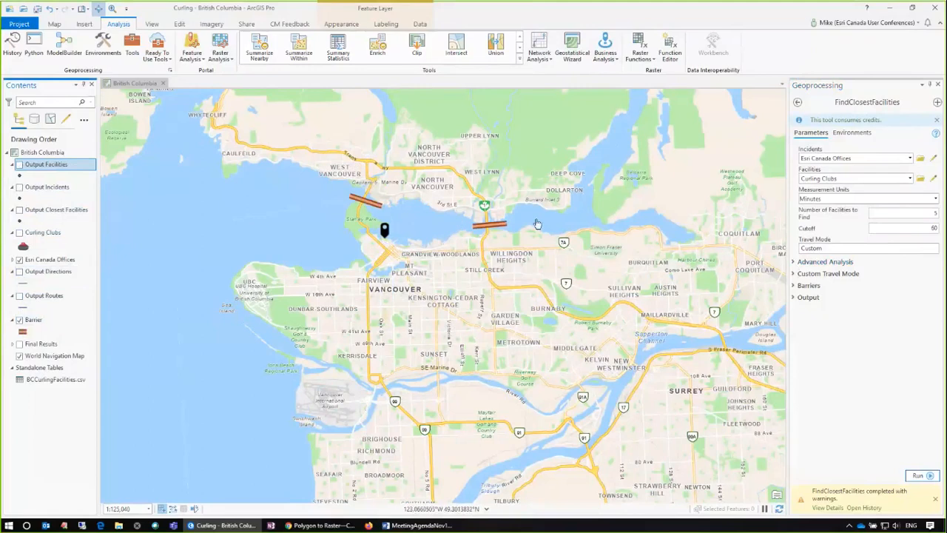
Step: Set the advanced analysis region to NorthAmerica and the time of day to 12/1/2019 4:45:57 PM
left_click(795, 264)
left_click(935, 282)
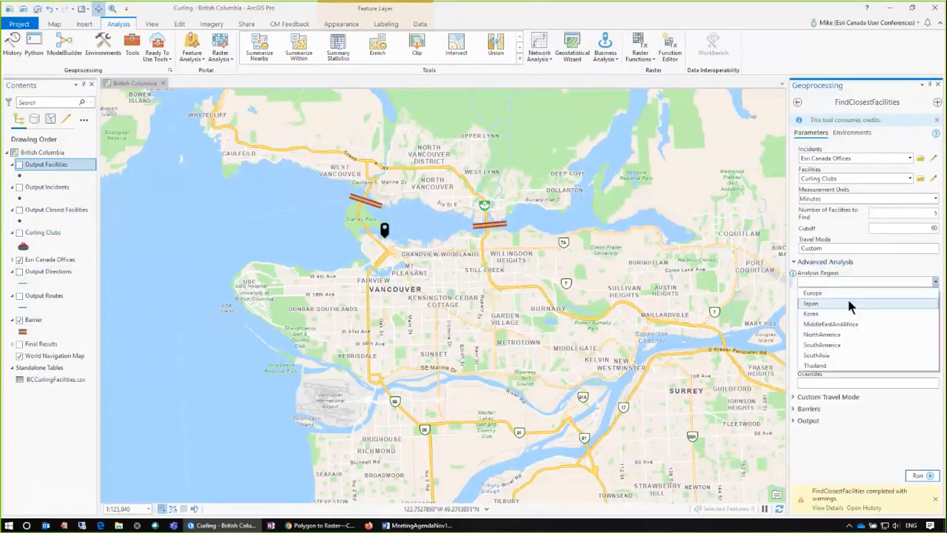
left_click(829, 334)
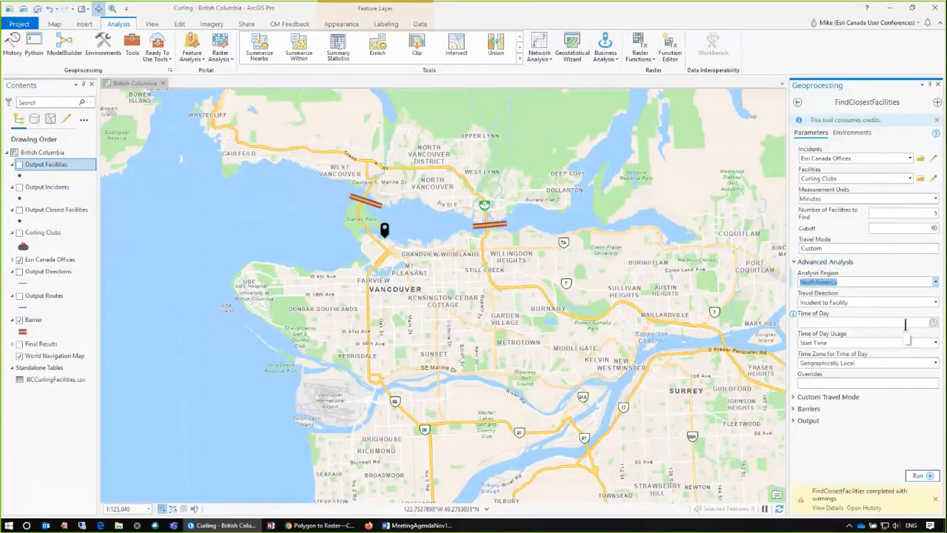
left_click(933, 323)
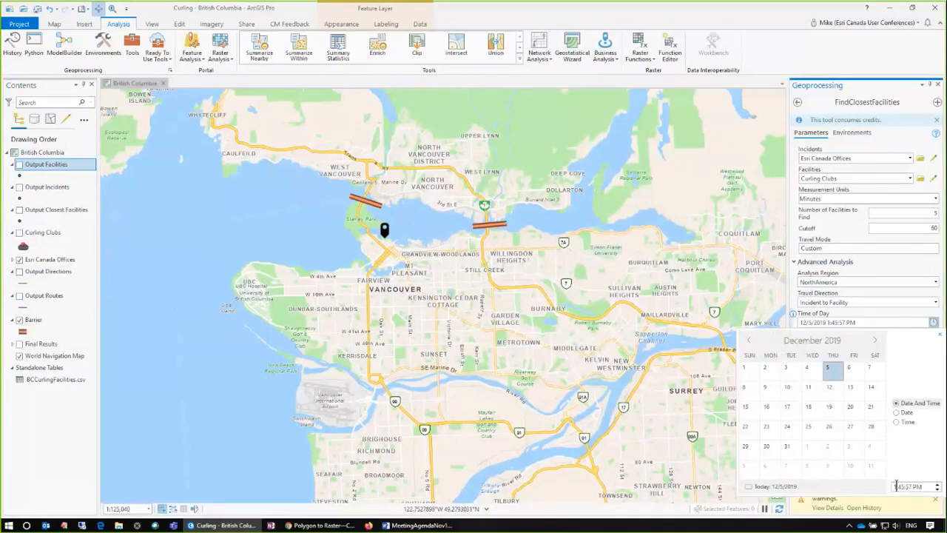
left_click_drag(897, 486, 888, 493)
type("4")
left_click(917, 456)
left_click(940, 335)
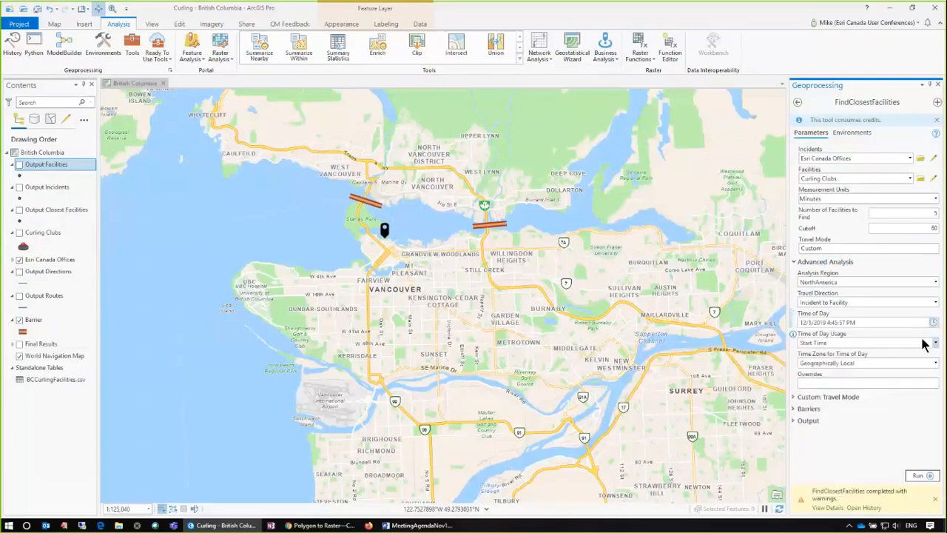
Step: Set the line barriers of the analysis to the Barrier layer
left_click(794, 409)
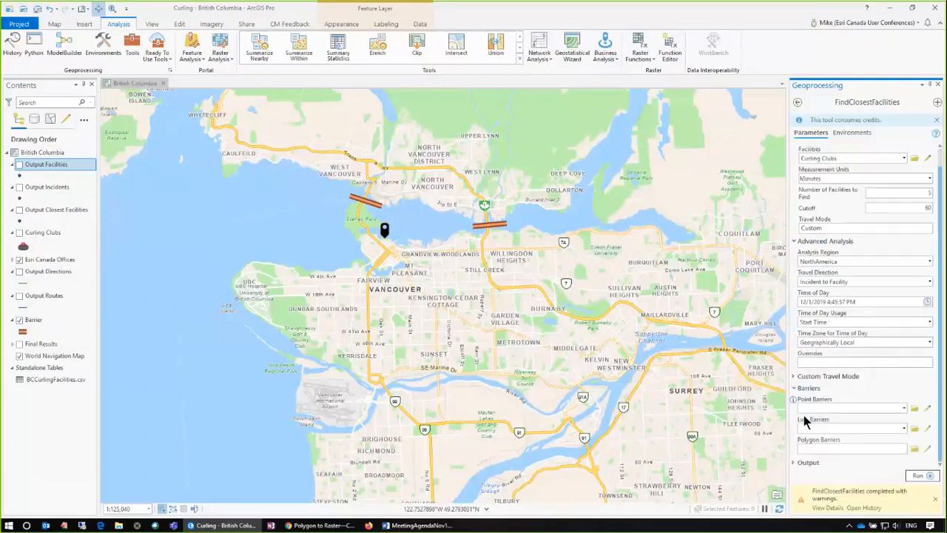
left_click(903, 428)
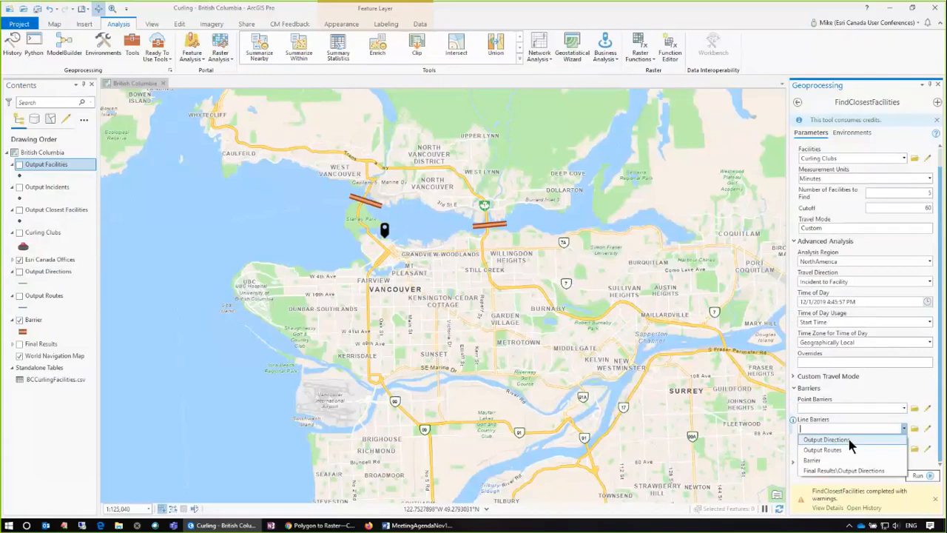
left_click(844, 471)
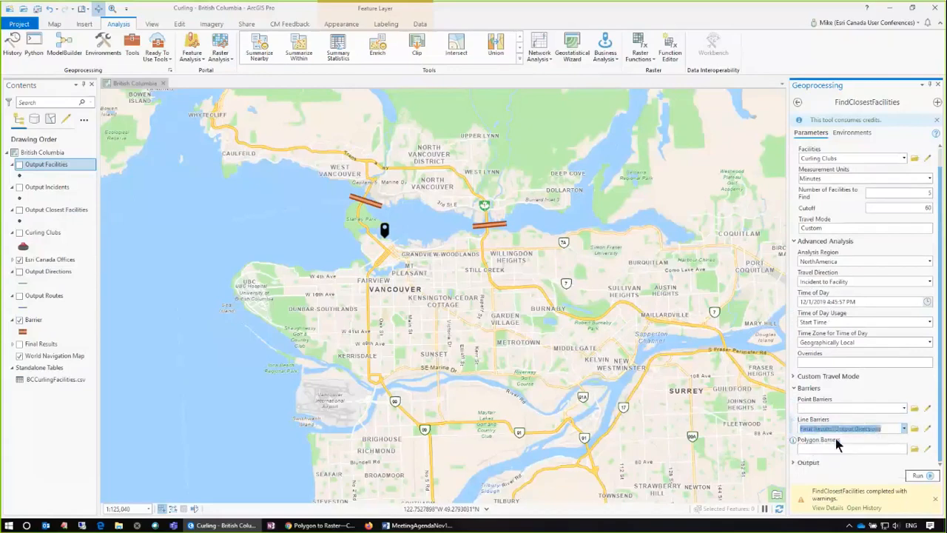
scroll(838, 442, "up", 1)
left_click(903, 449)
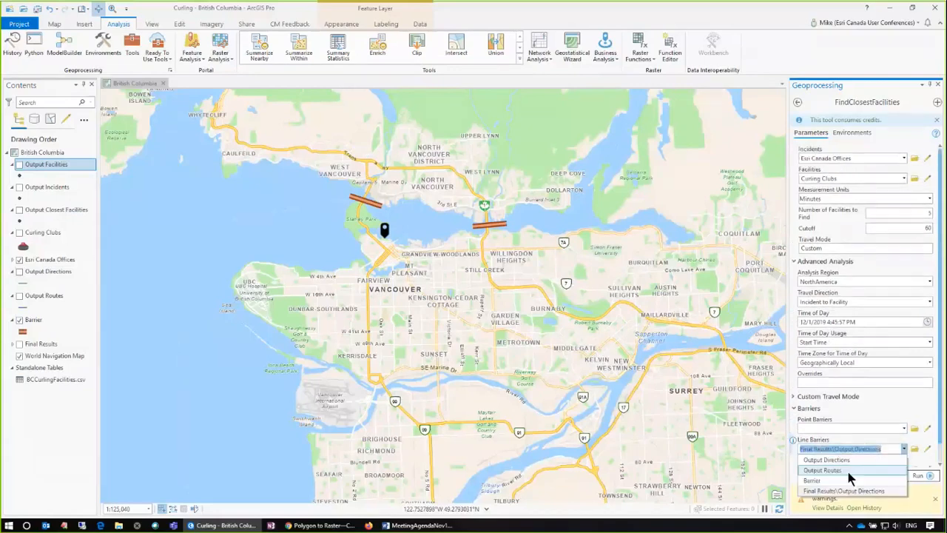
left_click(839, 481)
Step: Enable Populate Directions in the output options and set the directions distance units to Kilometers
scroll(939, 458, "down", 1)
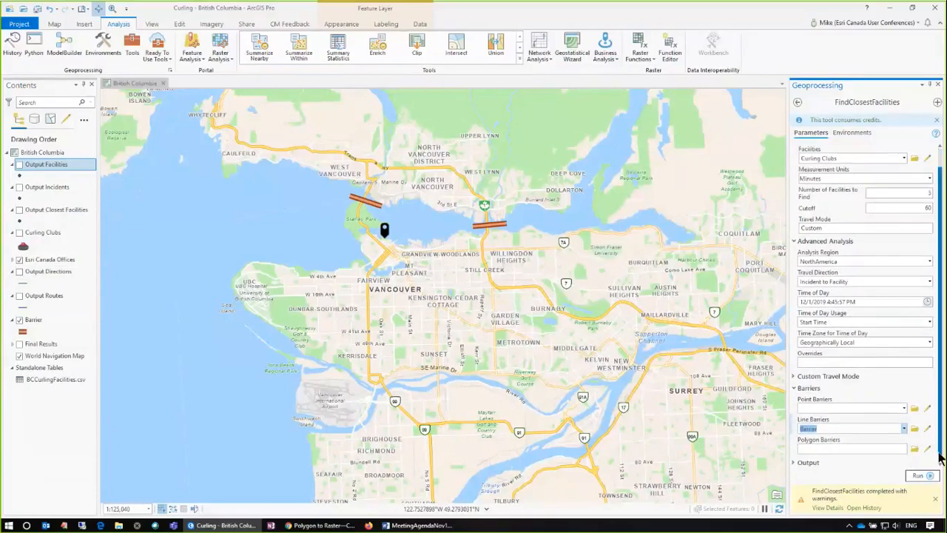
scroll(821, 462, "down", 2)
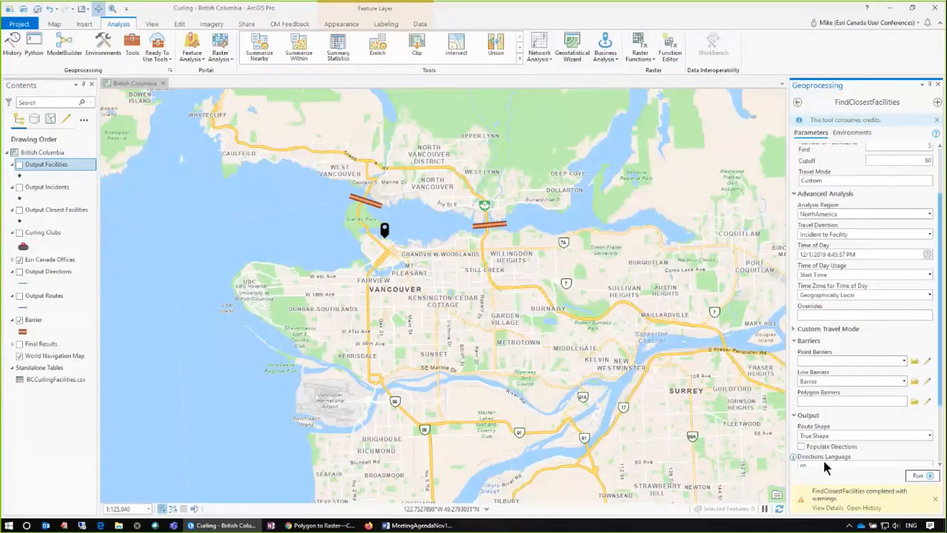
scroll(823, 458, "down", 2)
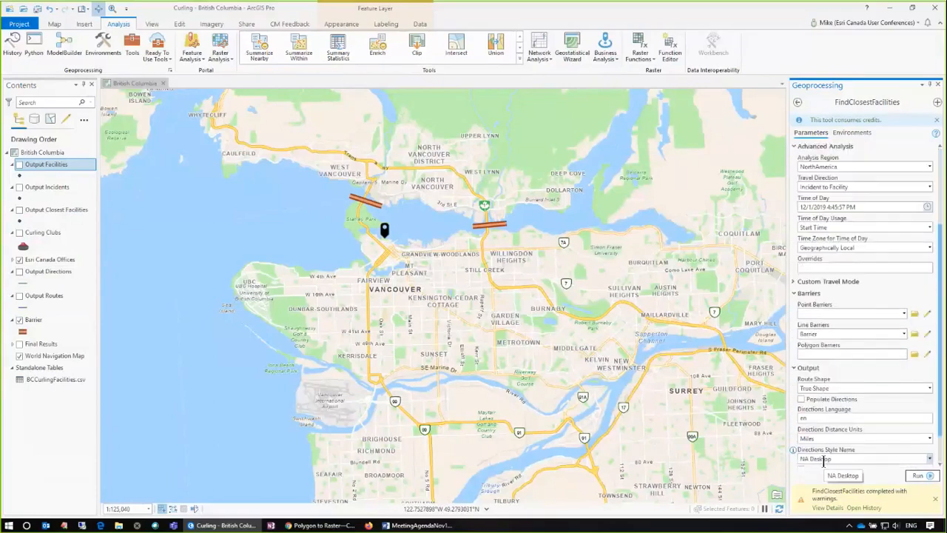
left_click(801, 400)
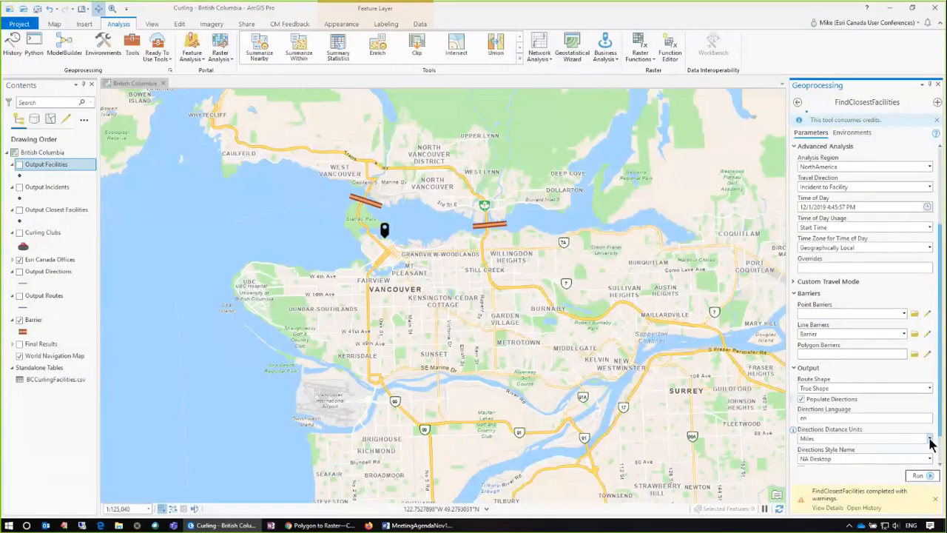
left_click(931, 441)
left_click(854, 456)
Step: Rerun Find Closest Facilities with the barriers and show the Curling Clubs layer to identify the club near Coquitlam
scroll(942, 433, "down", 2)
left_click(921, 476)
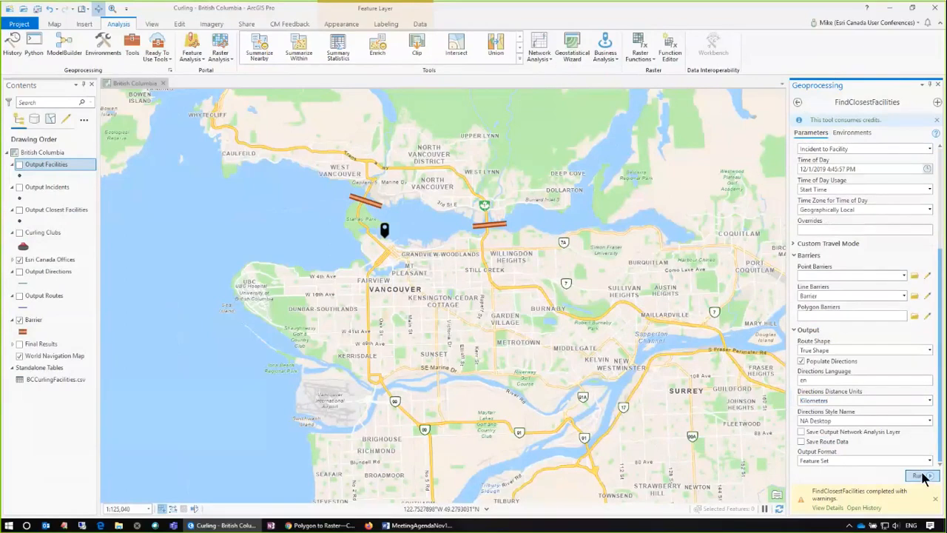
left_click(922, 476)
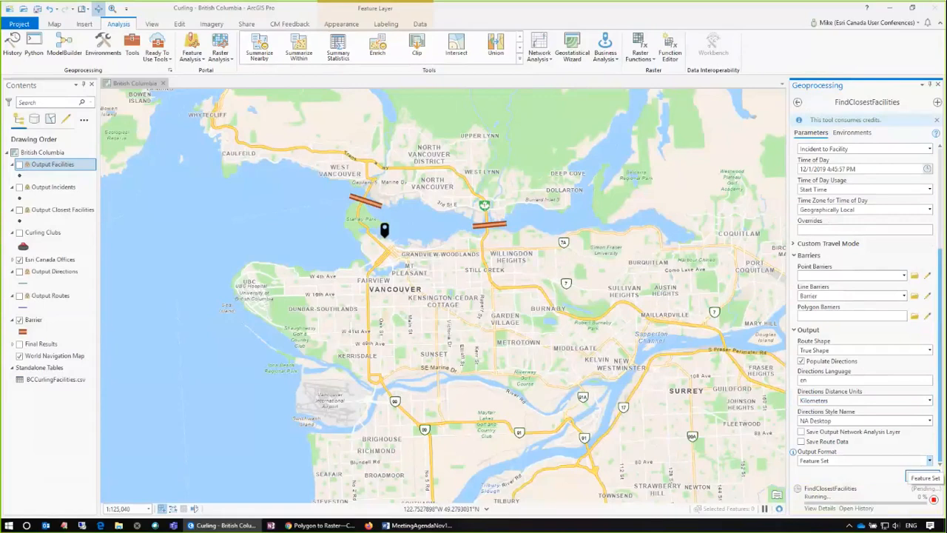
left_click(19, 232)
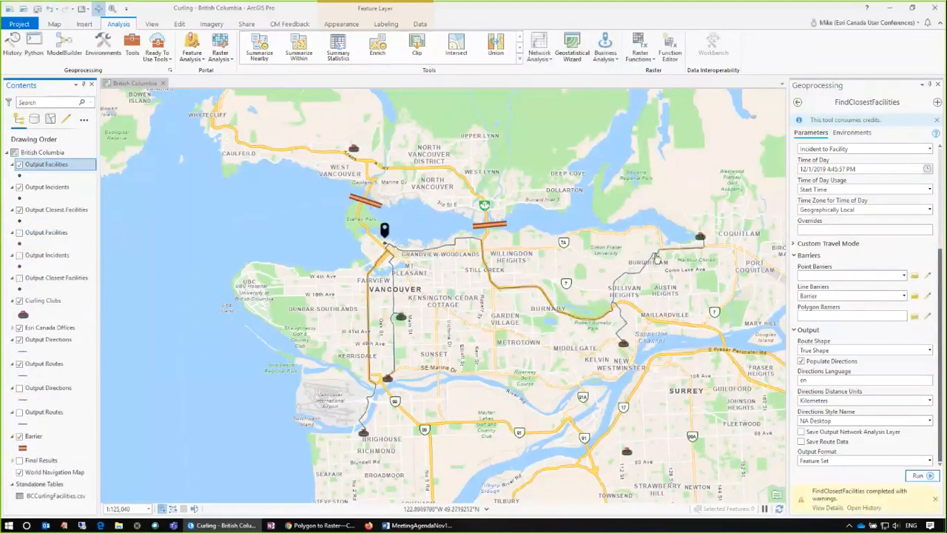
mouse_move(699, 241)
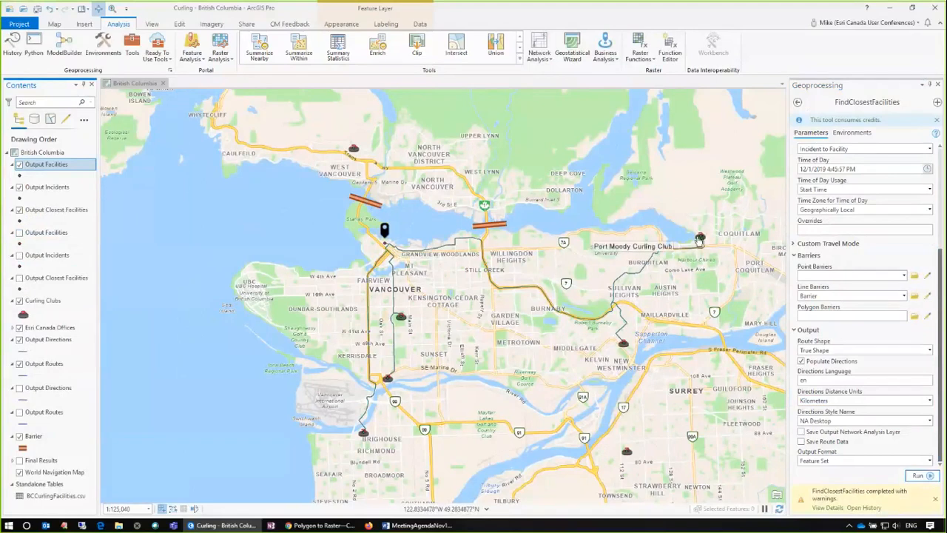
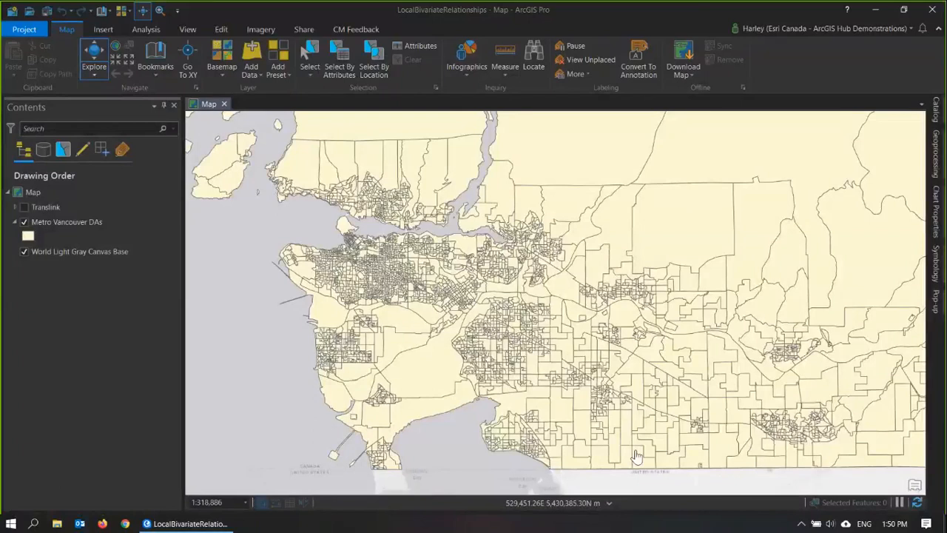
Step: Inspect the household income and home-ownership attributes of a dissemination area in the Metro Vancouver DAs layer
left_click(554, 364)
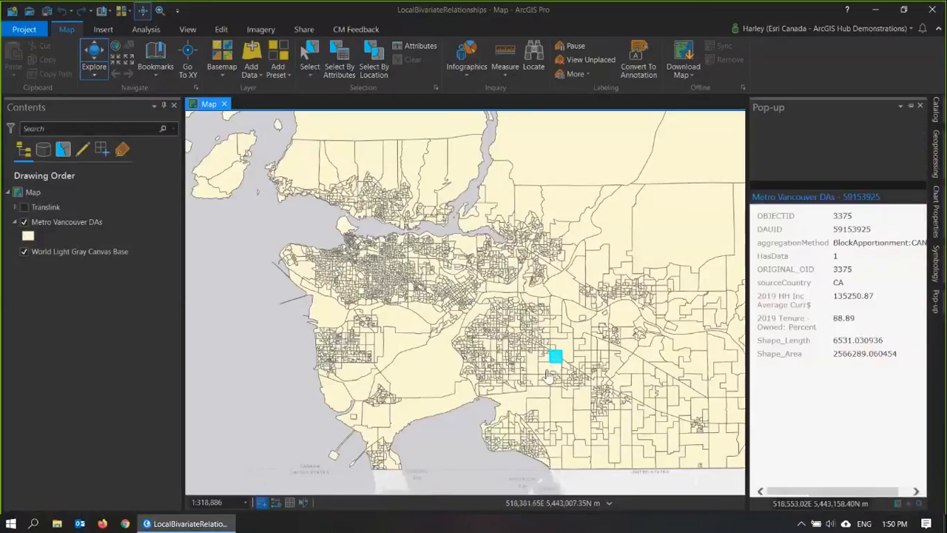
scroll(547, 375, "up", 2)
scroll(543, 381, "up", 1)
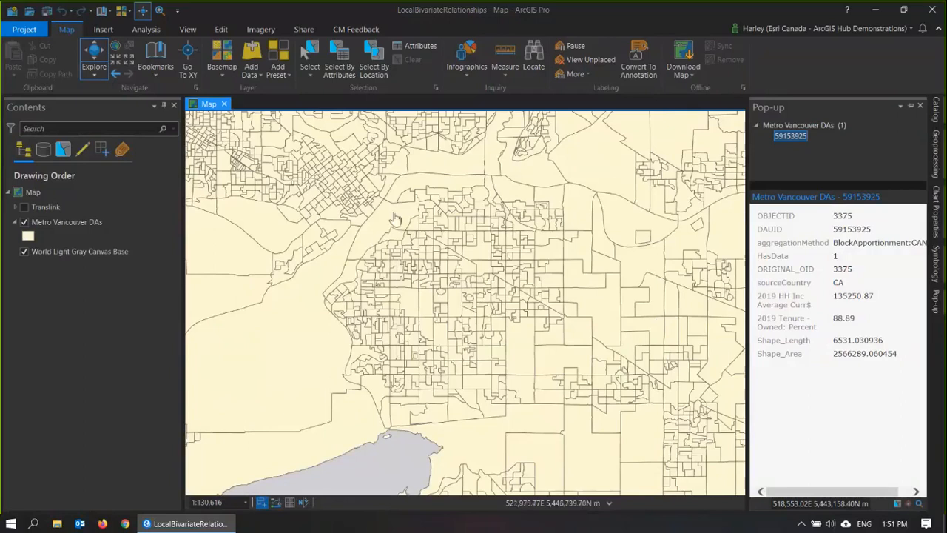
scroll(394, 219, "down", 4)
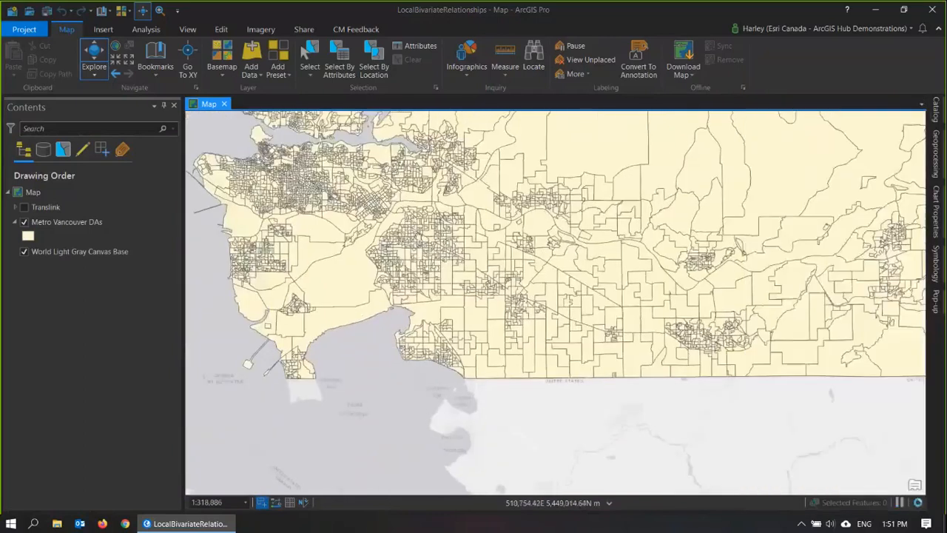
left_click_drag(417, 235, 440, 289)
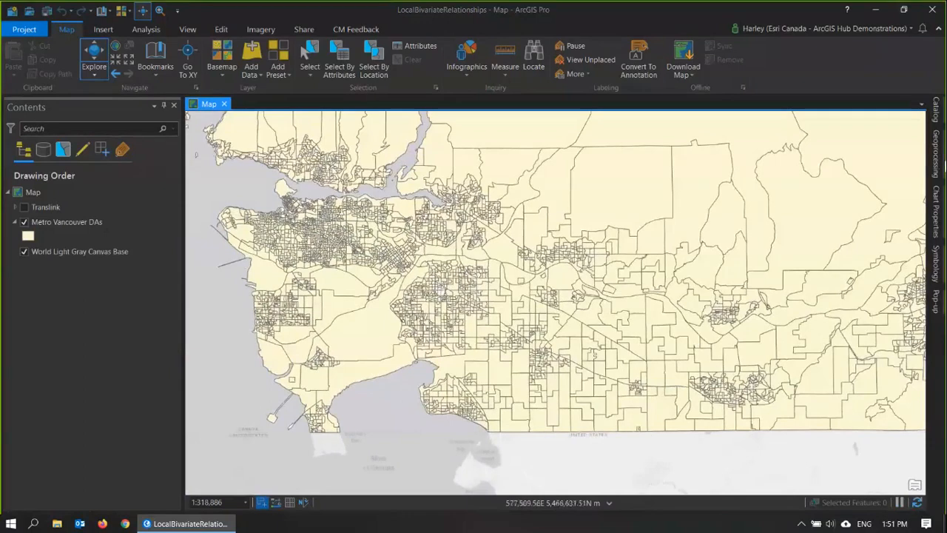
Step: Open the Local Bivariate Relationships geoprocessing tool and set its input features to Metro Vancouver DAs
left_click(938, 156)
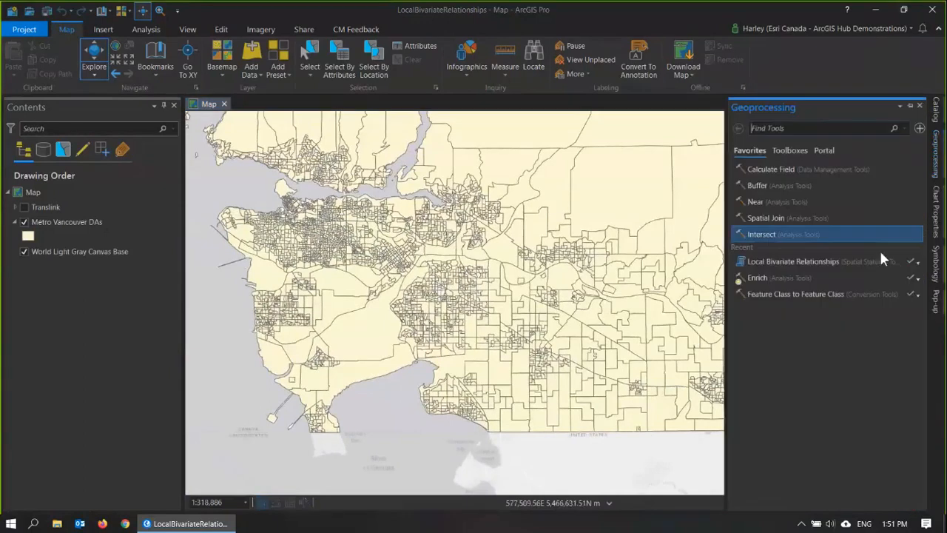
left_click(821, 263)
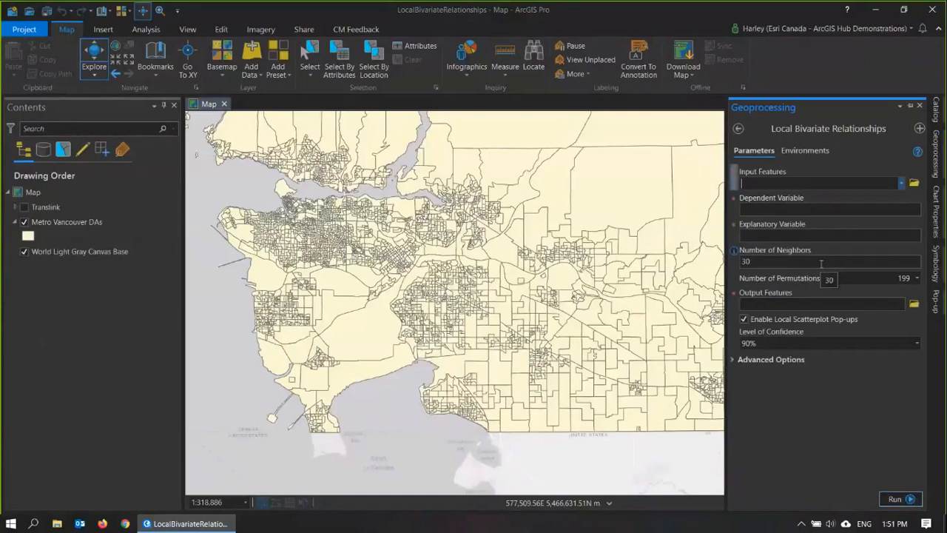
left_click(900, 182)
left_click(860, 199)
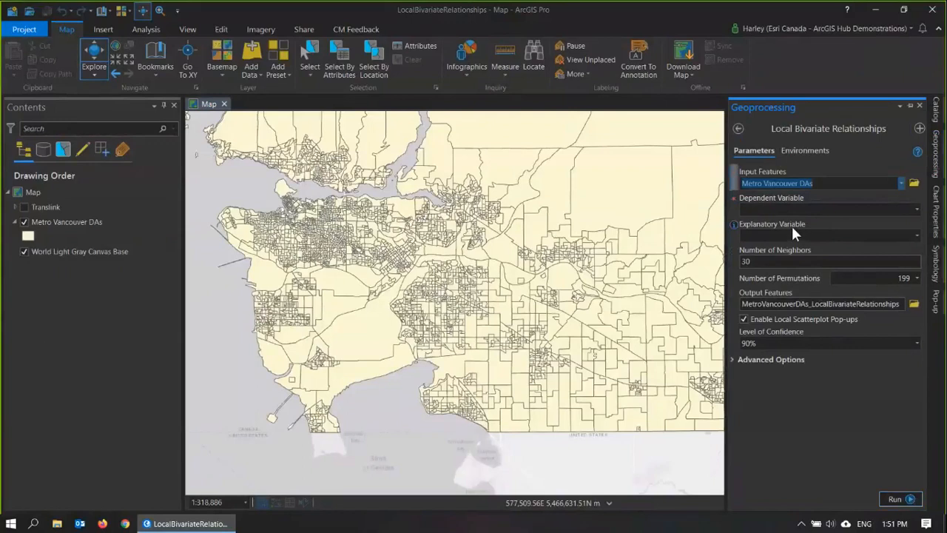
Step: Set the explanatory variable to 2019 HH Inc Average Curr$ and the dependent variable to 2019 Tenure - Owned: Percent
left_click(917, 234)
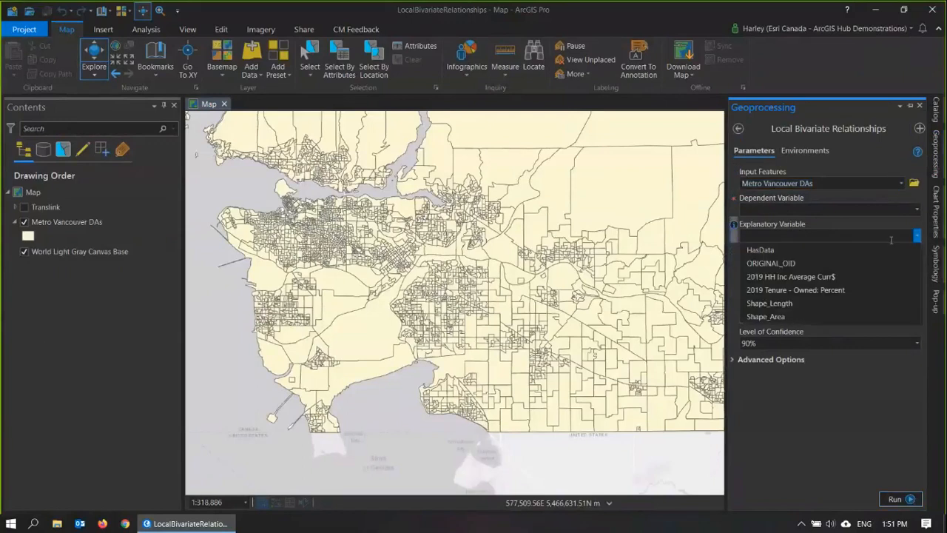
left_click(840, 276)
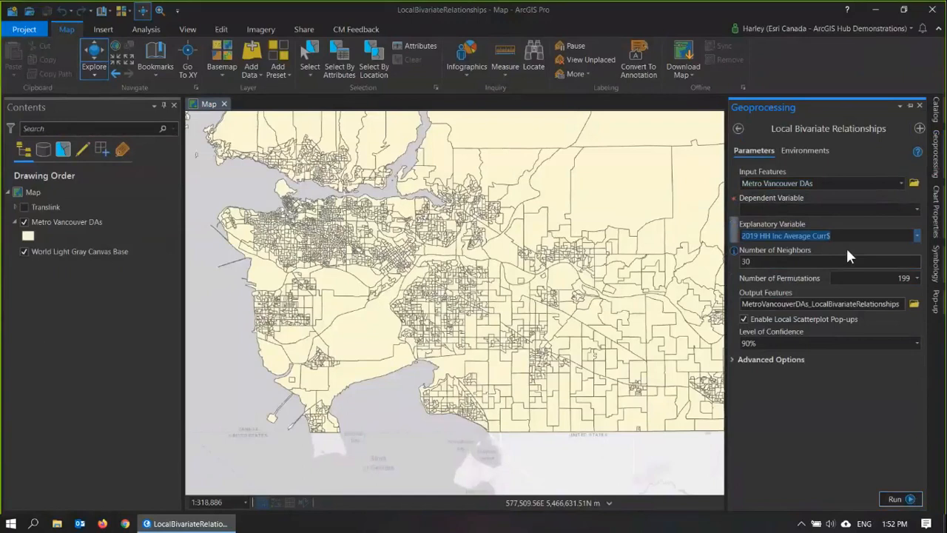
left_click(915, 211)
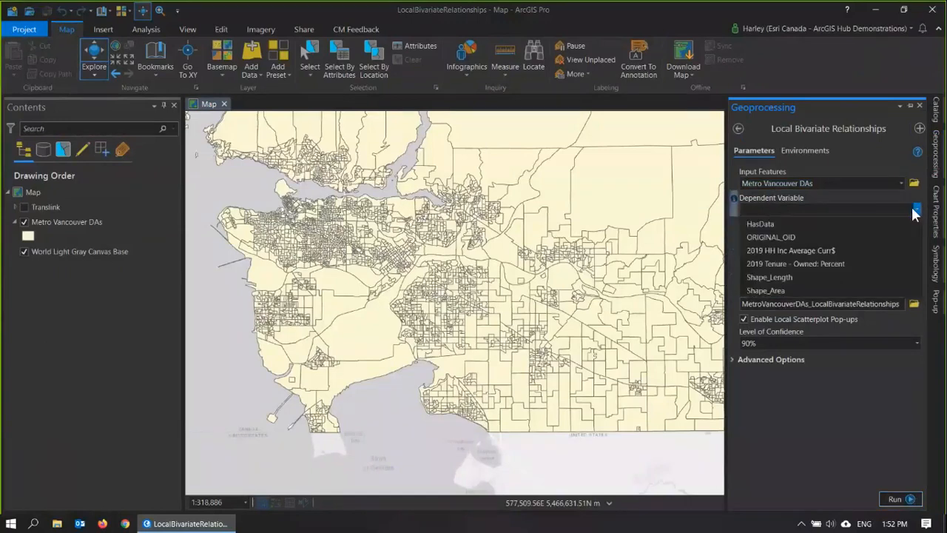
left_click(842, 264)
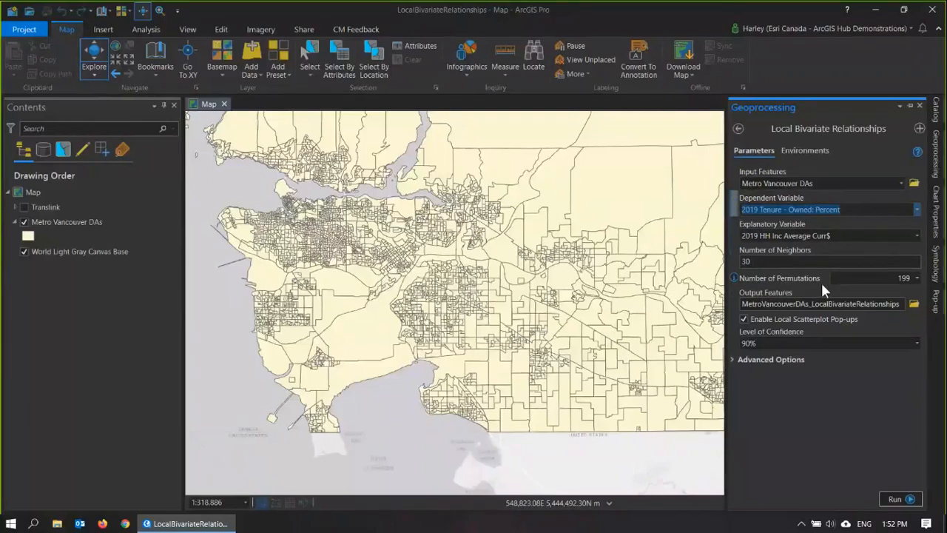
Step: Review the permutation and confidence options, keep 199 permutations and 90% confidence, and run Local Bivariate Relationships
left_click(917, 279)
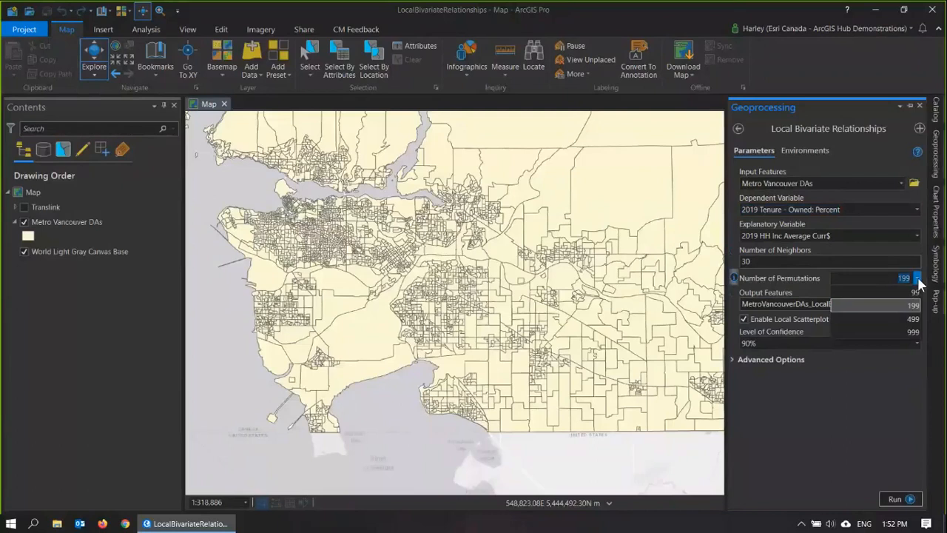
left_click(917, 279)
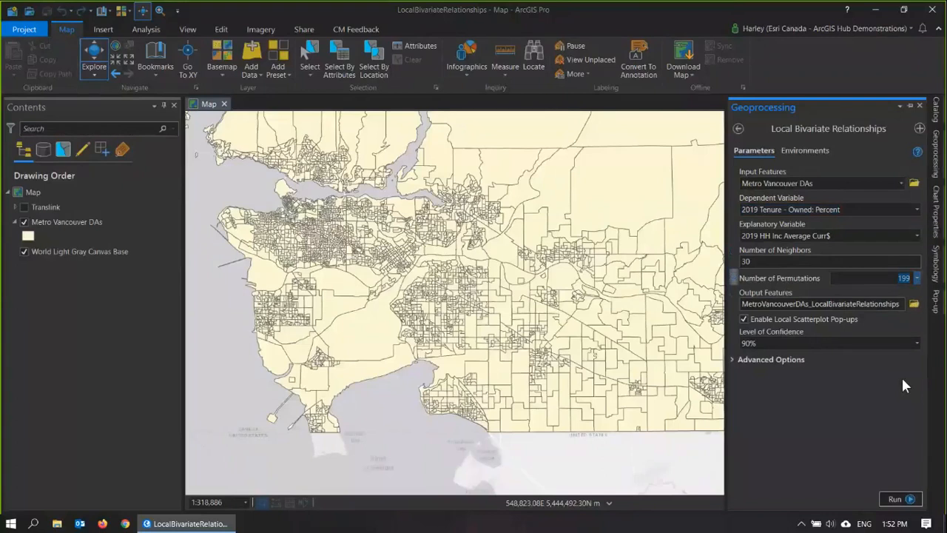
left_click(916, 344)
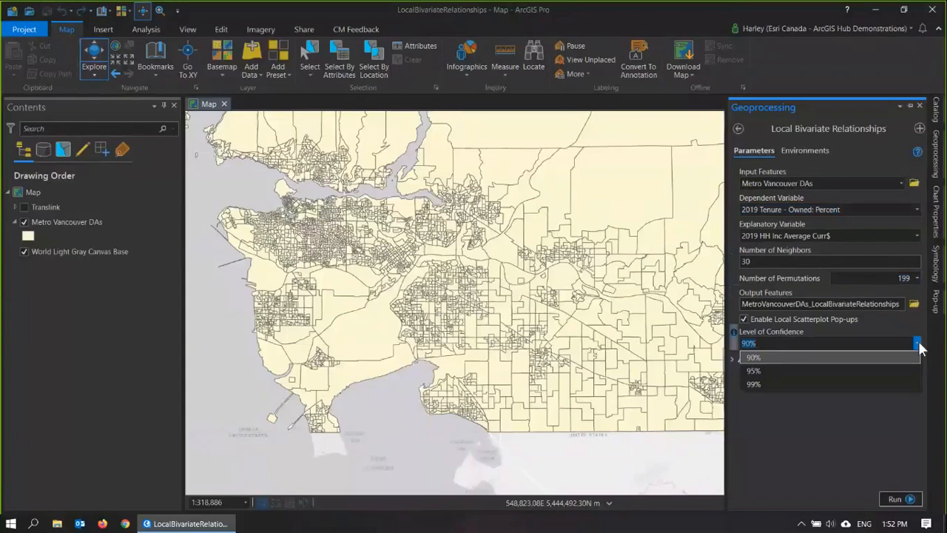
left_click(918, 346)
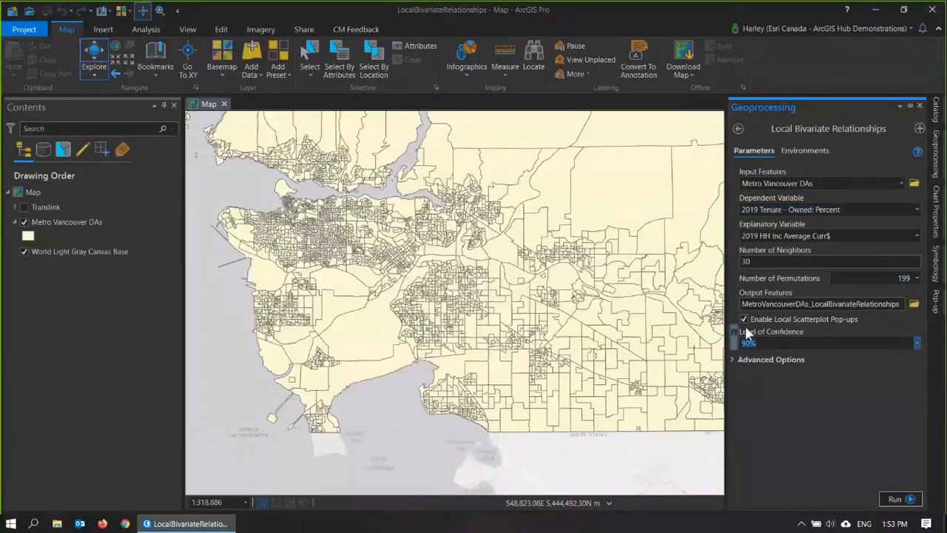
left_click(894, 499)
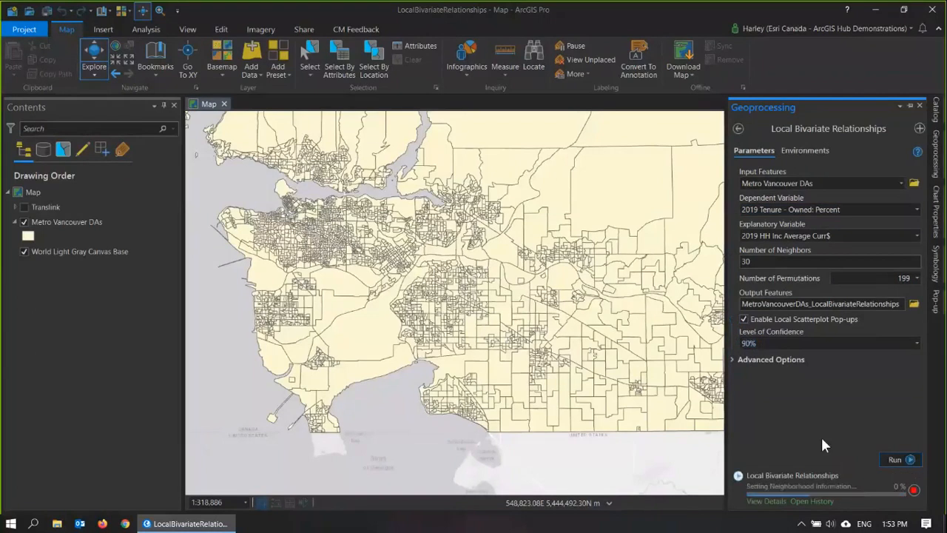
Step: Open the tool's online help, read through the explanation of how Local Bivariate Relationships works, and return to ArcGIS Pro
left_click(917, 155)
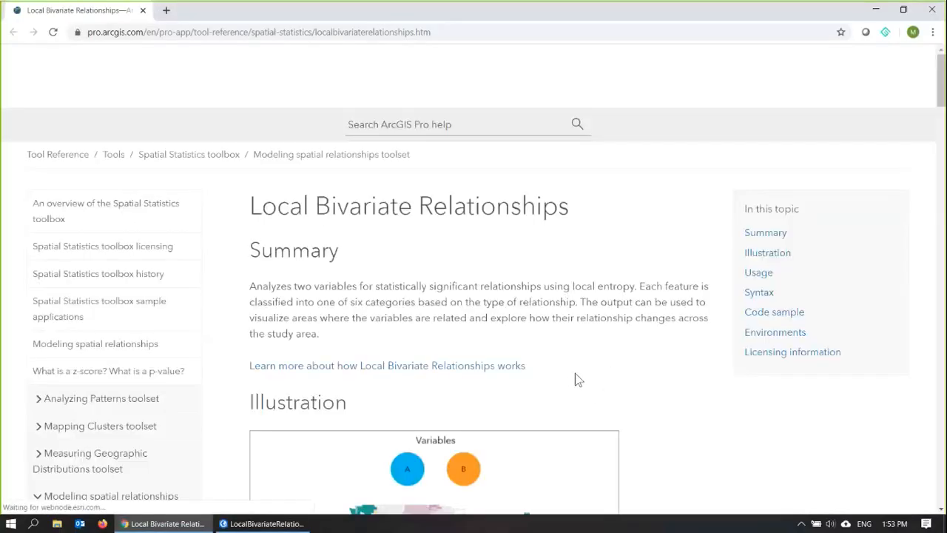
scroll(606, 383, "down", 2)
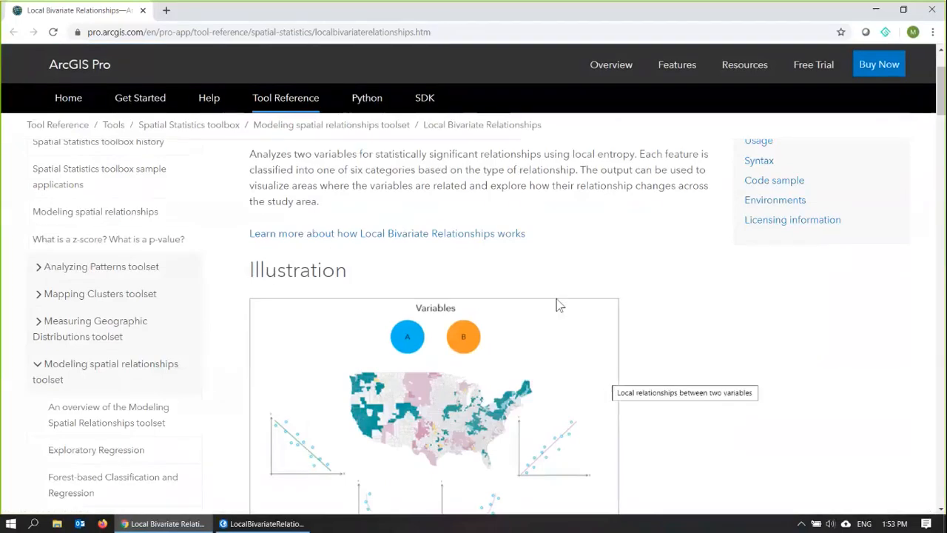
left_click(412, 235)
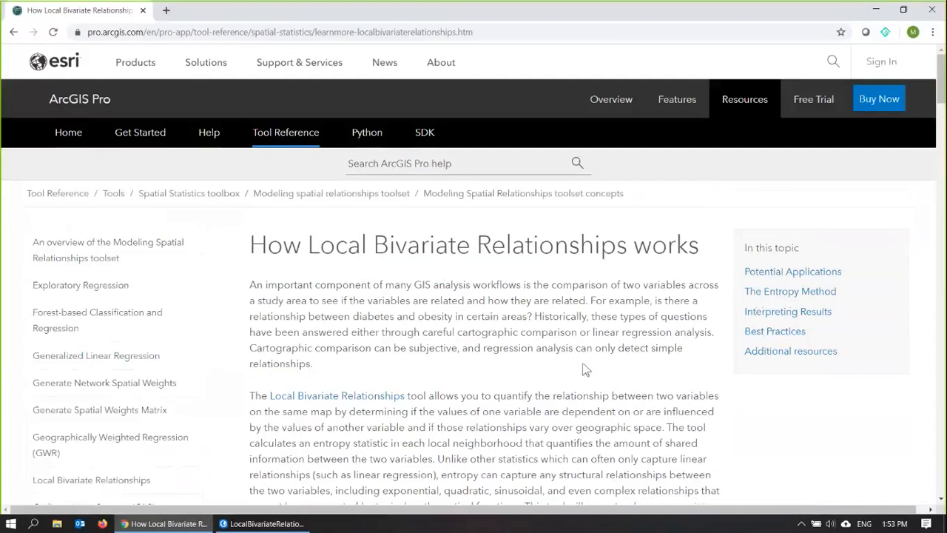
scroll(584, 370, "down", 2)
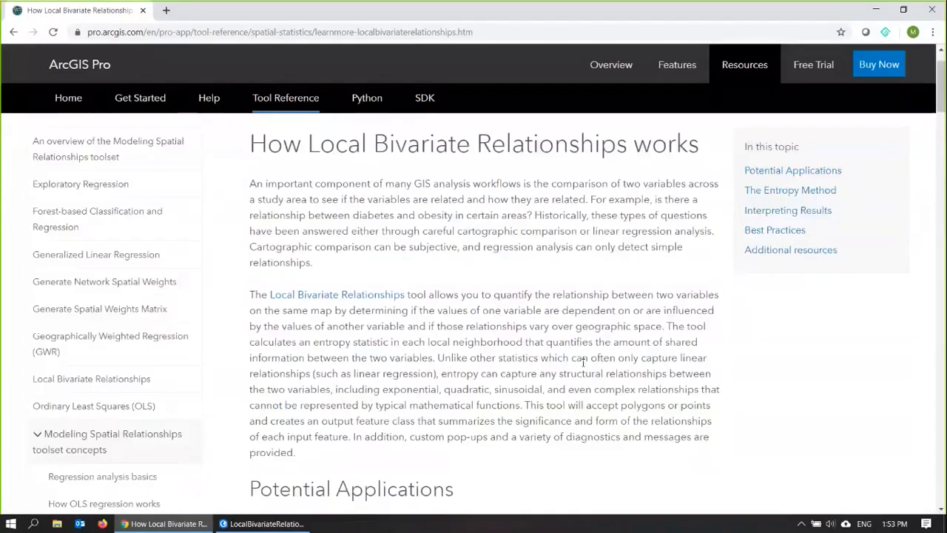
scroll(582, 363, "down", 5)
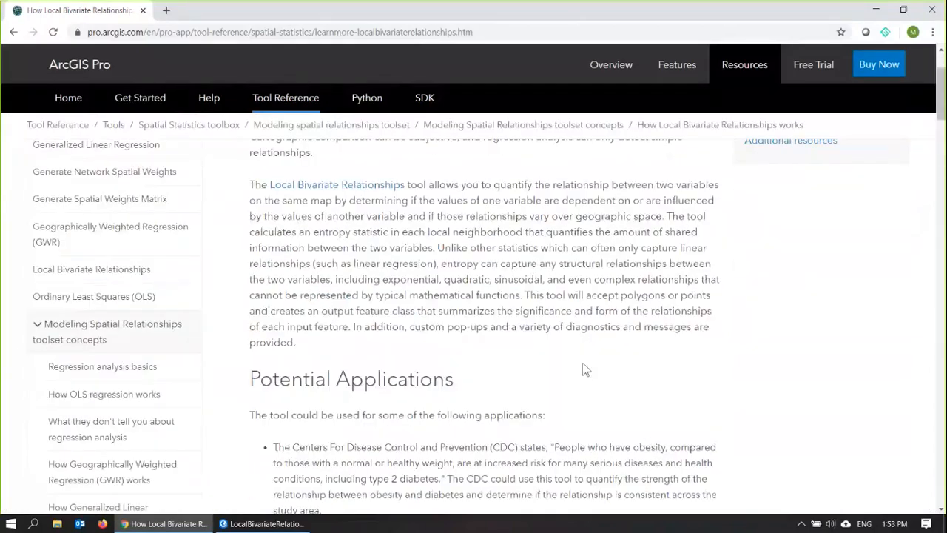
scroll(583, 369, "down", 6)
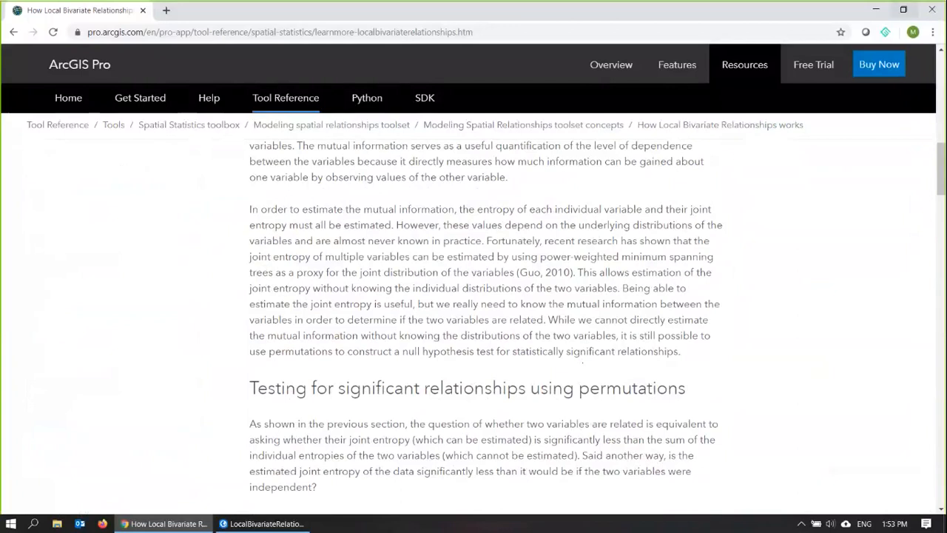
left_click(879, 9)
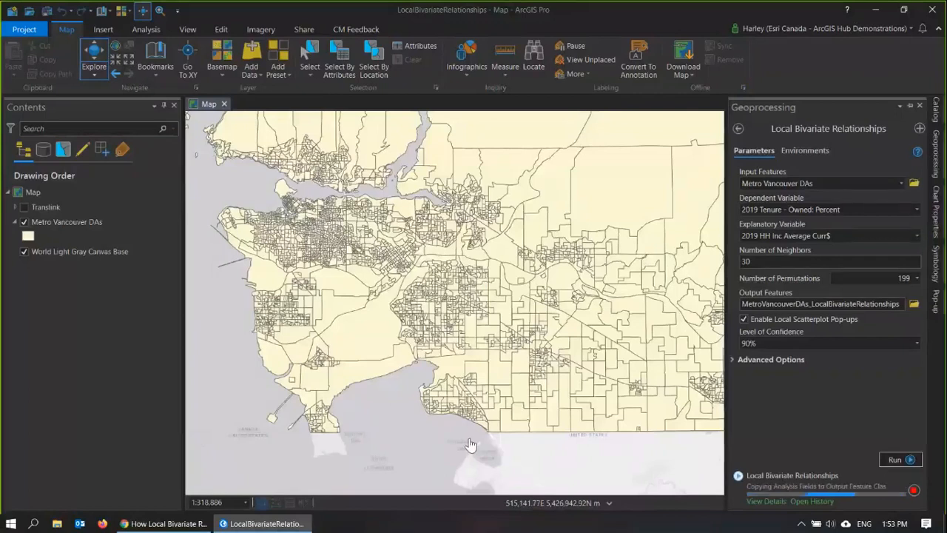
Step: Show the Local Bivariate Relationships output layer and hide the original Metro Vancouver DAs layer
left_click(28, 251)
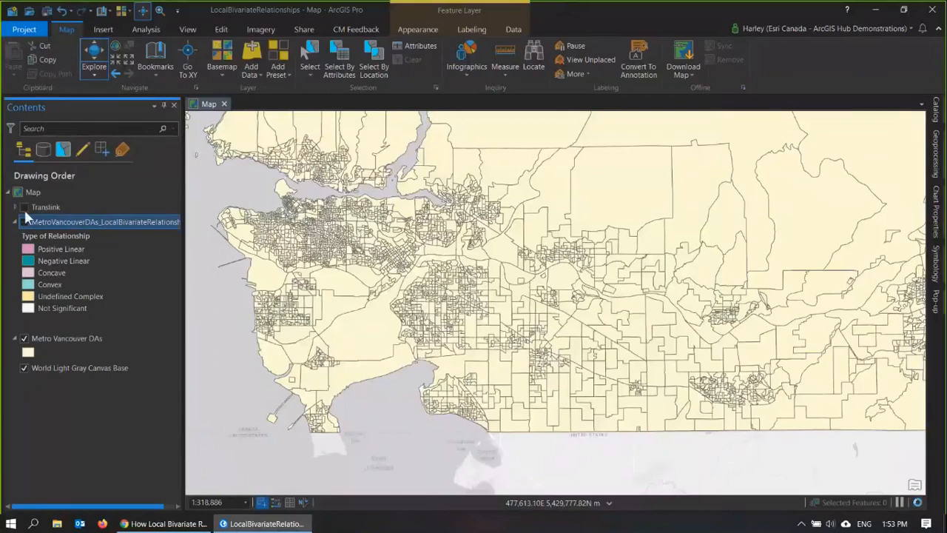
left_click(25, 221)
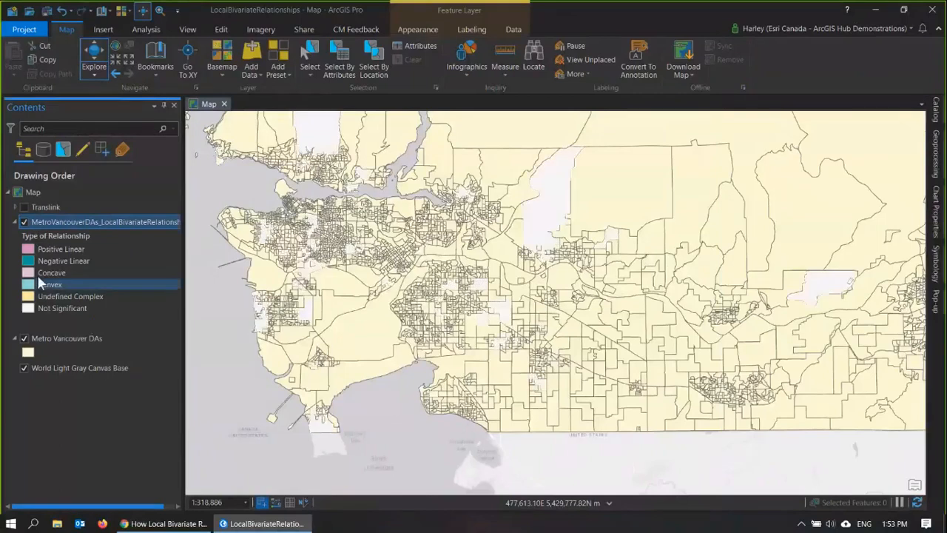
left_click(24, 338)
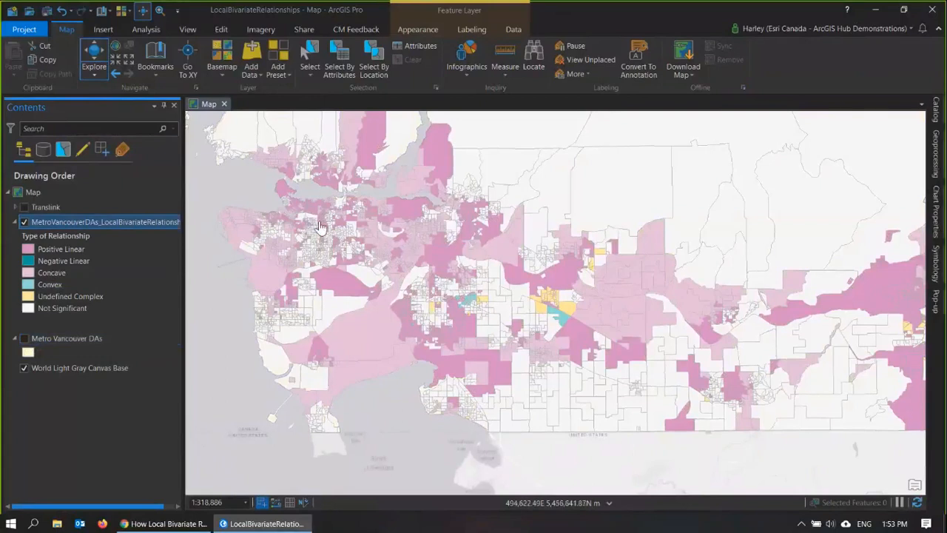
Step: Examine the pop-up scatterplots of several Positive Linear areas and a Concave area around central Vancouver
scroll(333, 238, "up", 2)
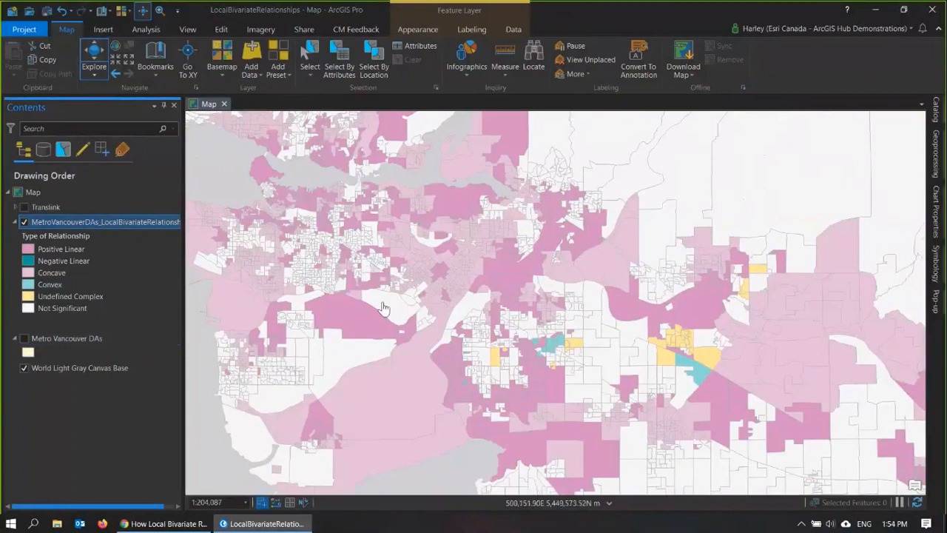
left_click_drag(383, 301, 468, 344)
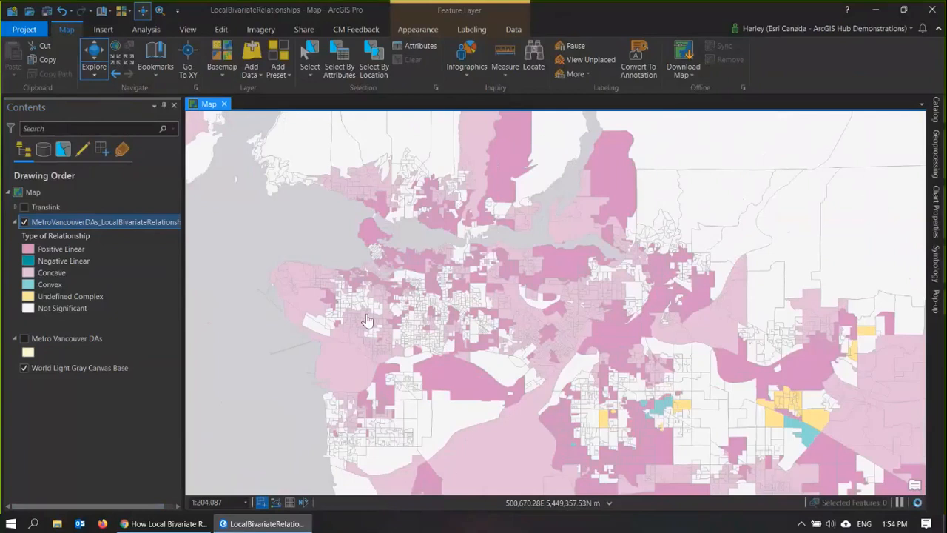
scroll(421, 285, "up", 3)
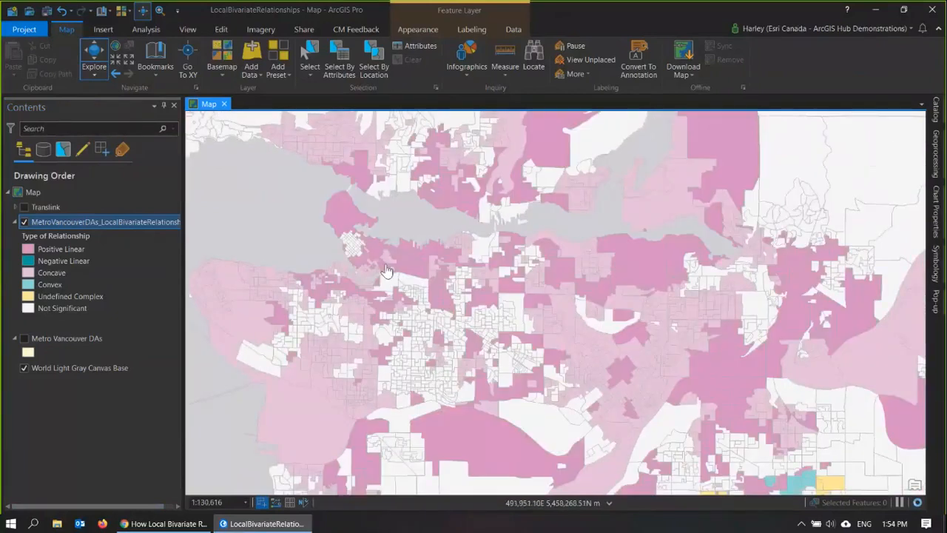
scroll(379, 272, "up", 3)
scroll(380, 273, "up", 5)
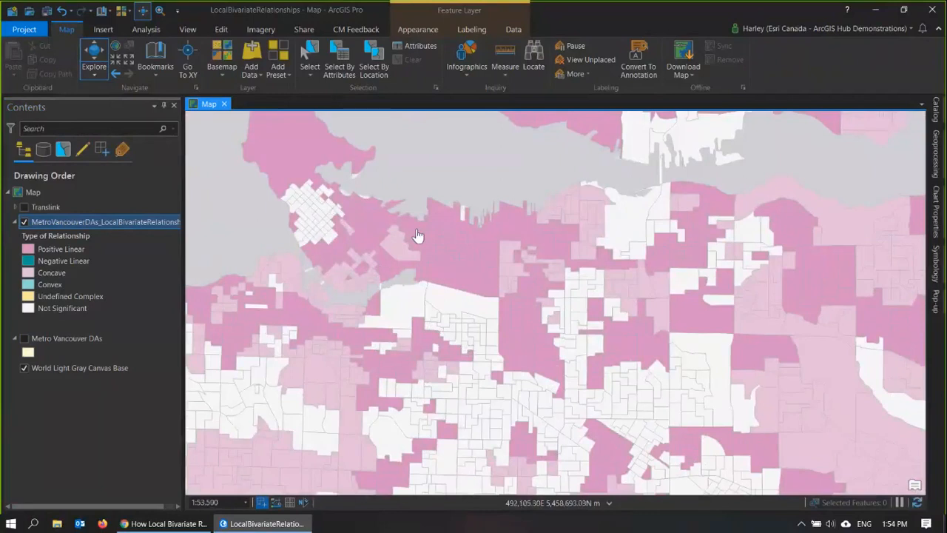
left_click(436, 216)
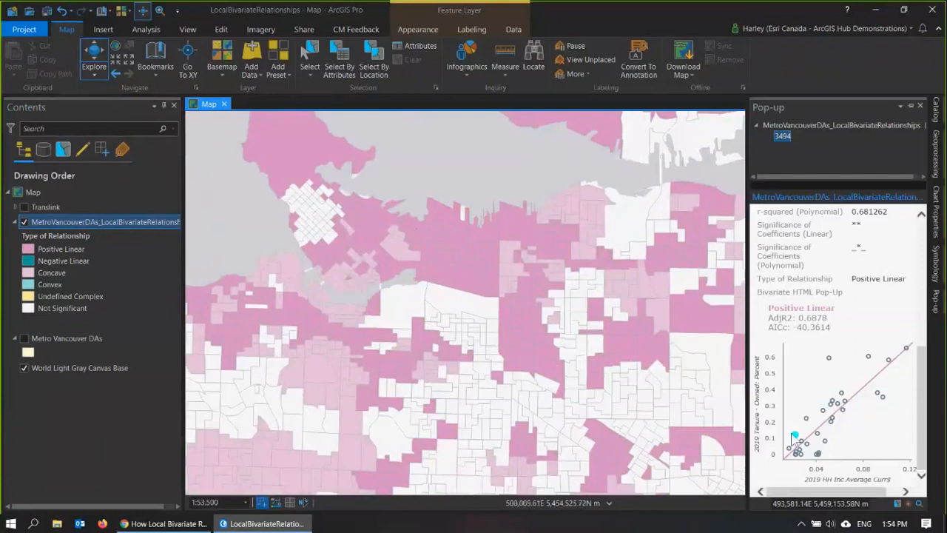
left_click(523, 345)
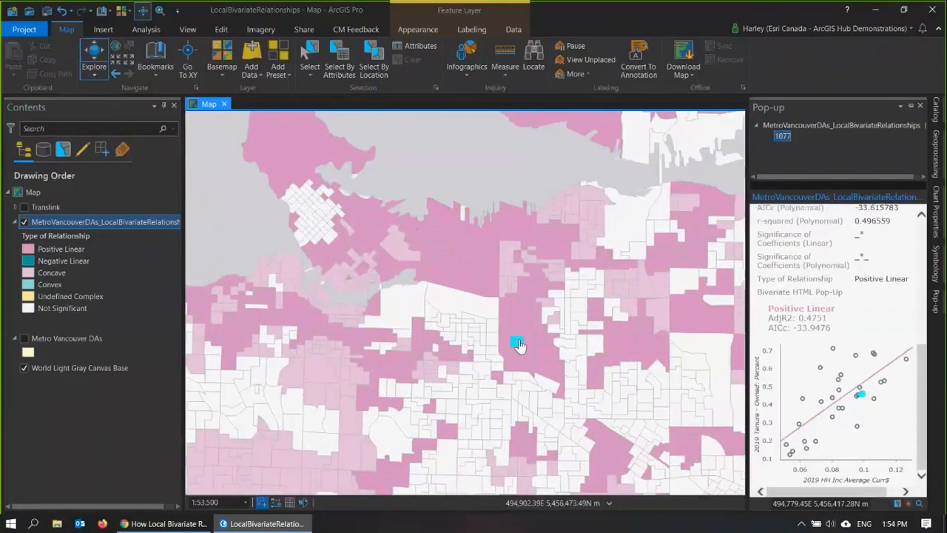
left_click(394, 367)
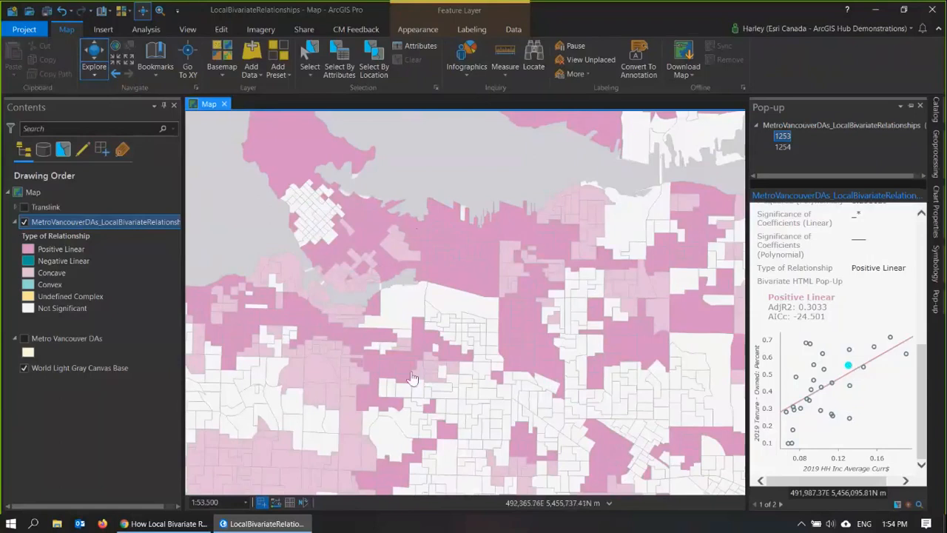
scroll(481, 383, "down", 2)
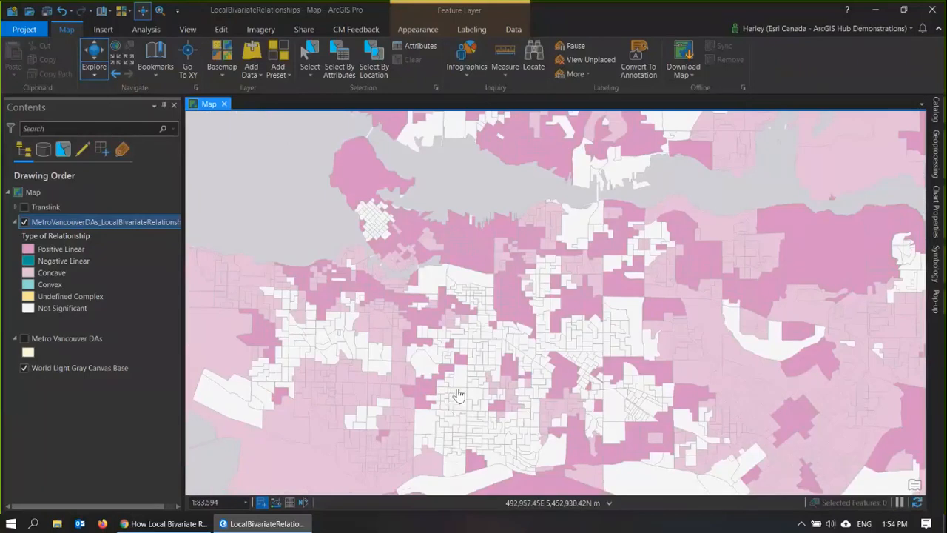
left_click(358, 259)
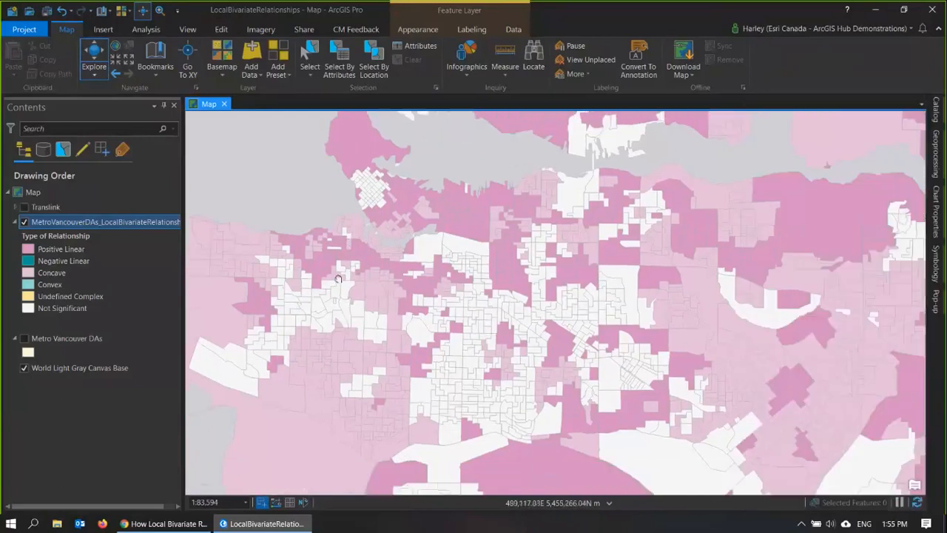
Step: Examine the pop-ups of two Concave areas on the west side of Vancouver, including the income versus home ownership scatterplot
left_click_drag(352, 342, 338, 258)
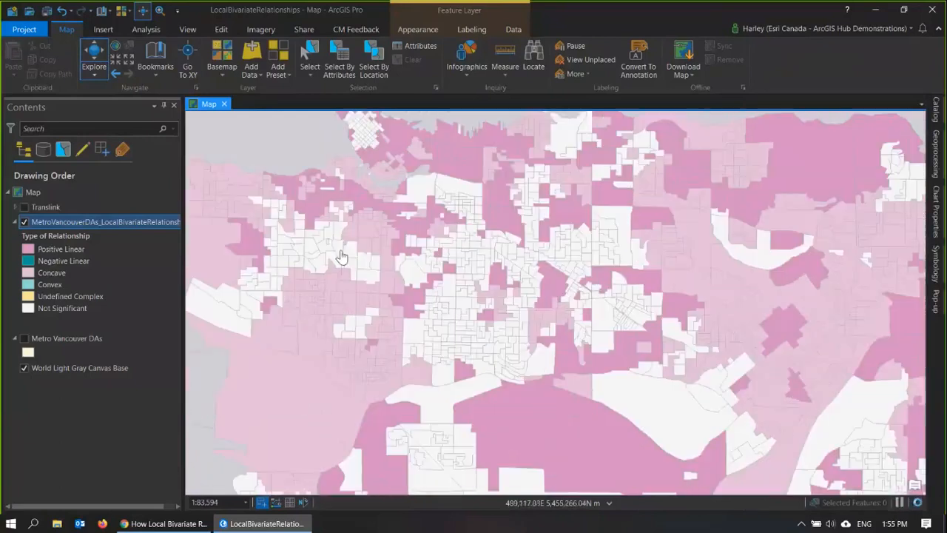
left_click(337, 314)
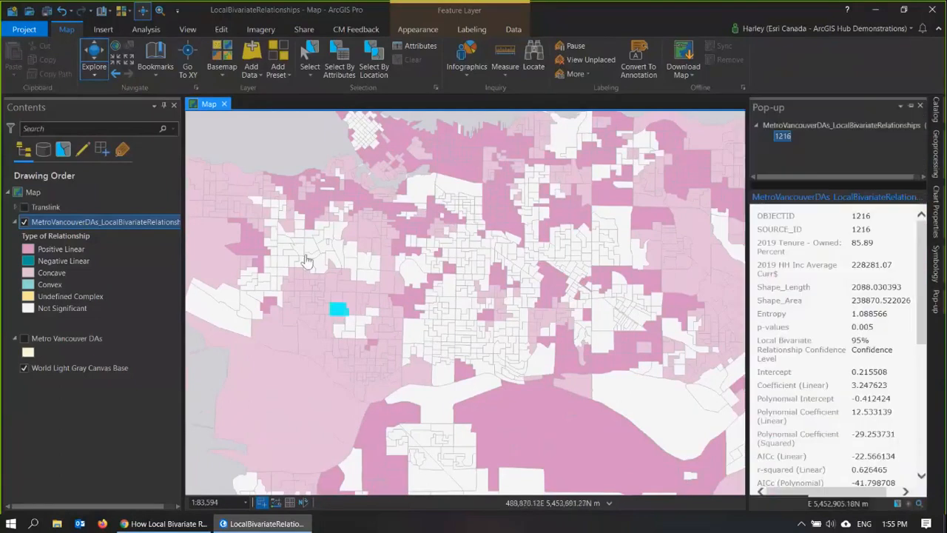
left_click(234, 205)
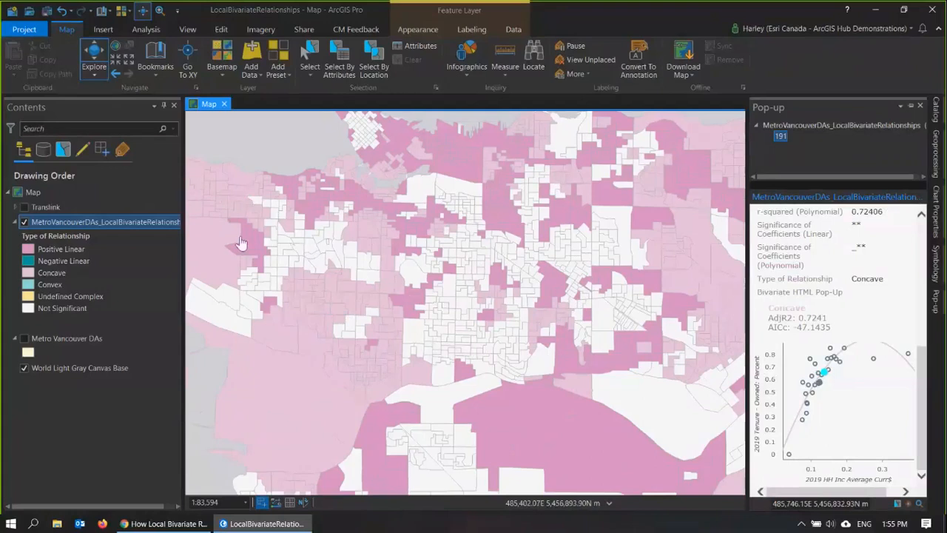
Step: Examine the pop-up scatterplot of a Convex area in the southeastern part of Metro Vancouver, beside the Undefined Complex areas
left_click_drag(600, 330, 224, 202)
left_click_drag(497, 364, 395, 276)
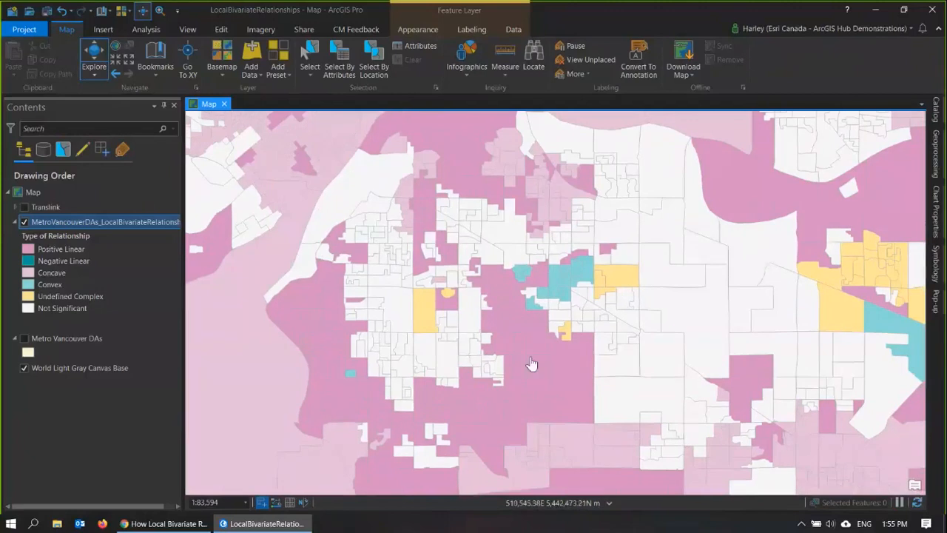
left_click(567, 289)
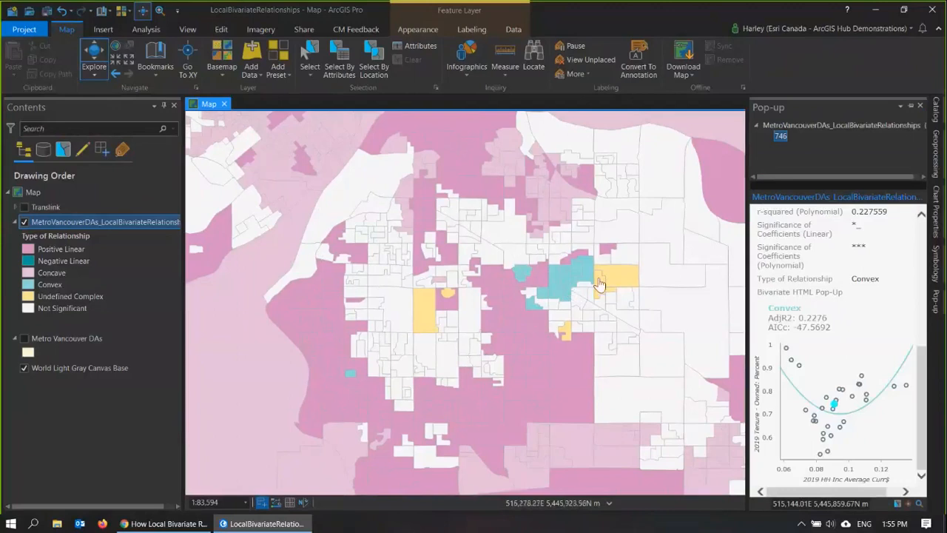
Step: Show the Translink layer over the relationship results, close in around the Convex areas
scroll(597, 289, "up", 2)
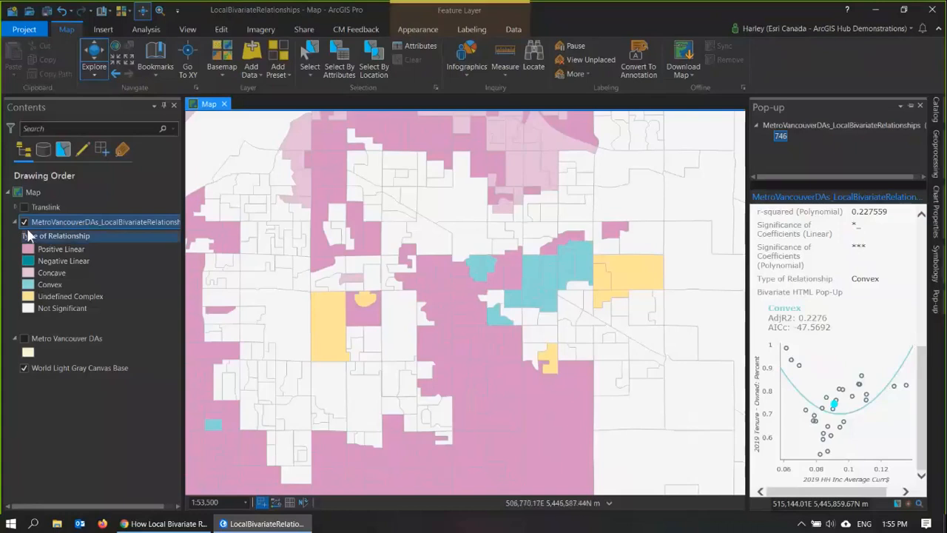
left_click(23, 207)
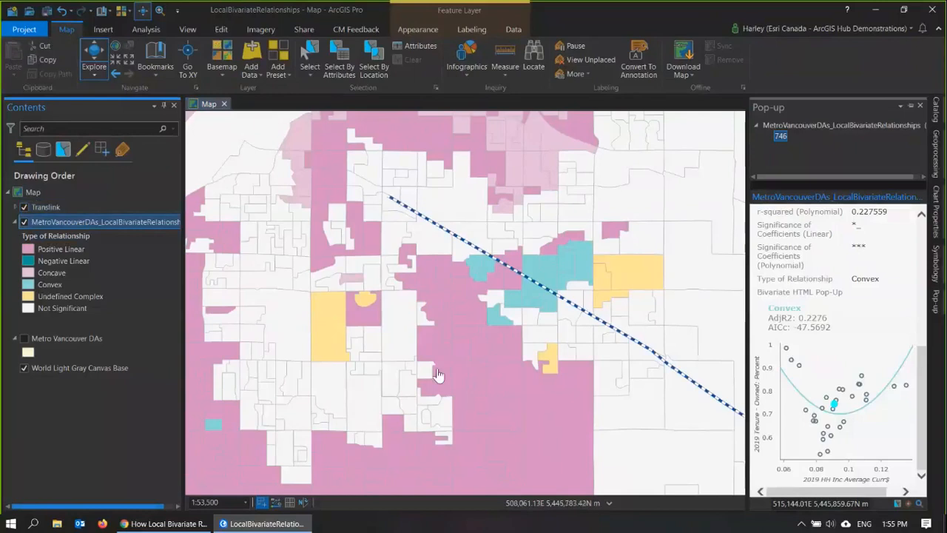